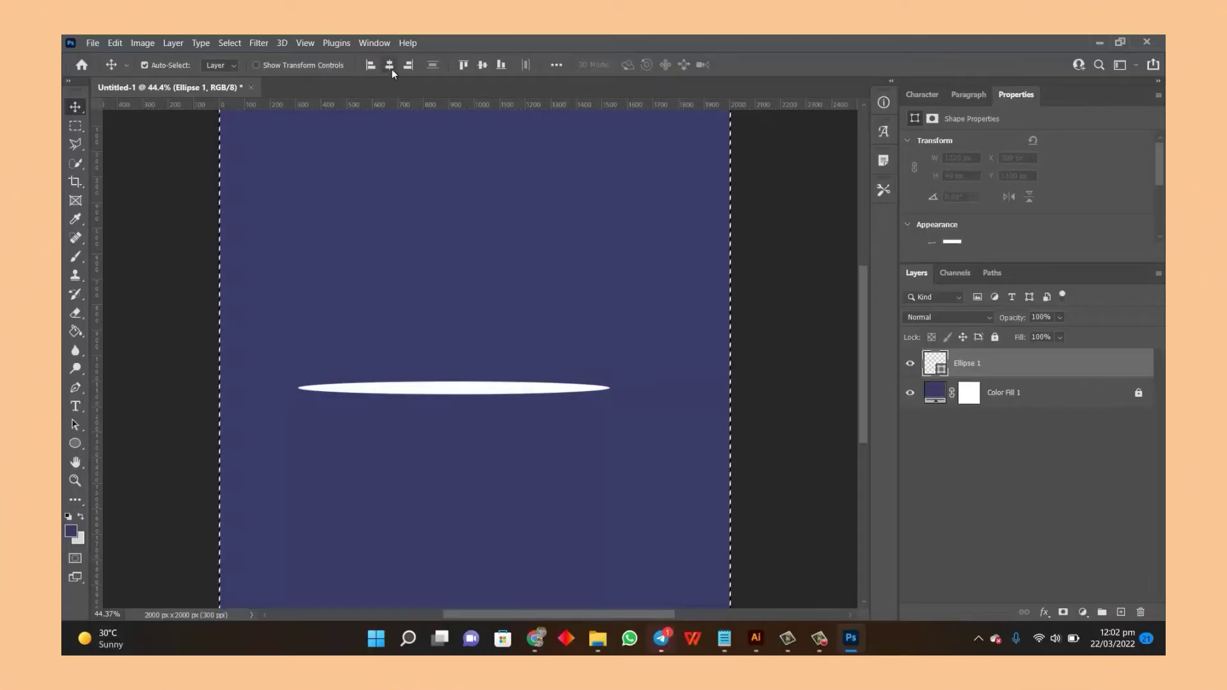
Step: Centre the ellipse horizontally and place the mountain lake photo onto the canvas
{"action": "left_click", "coordinate": [390, 66]}
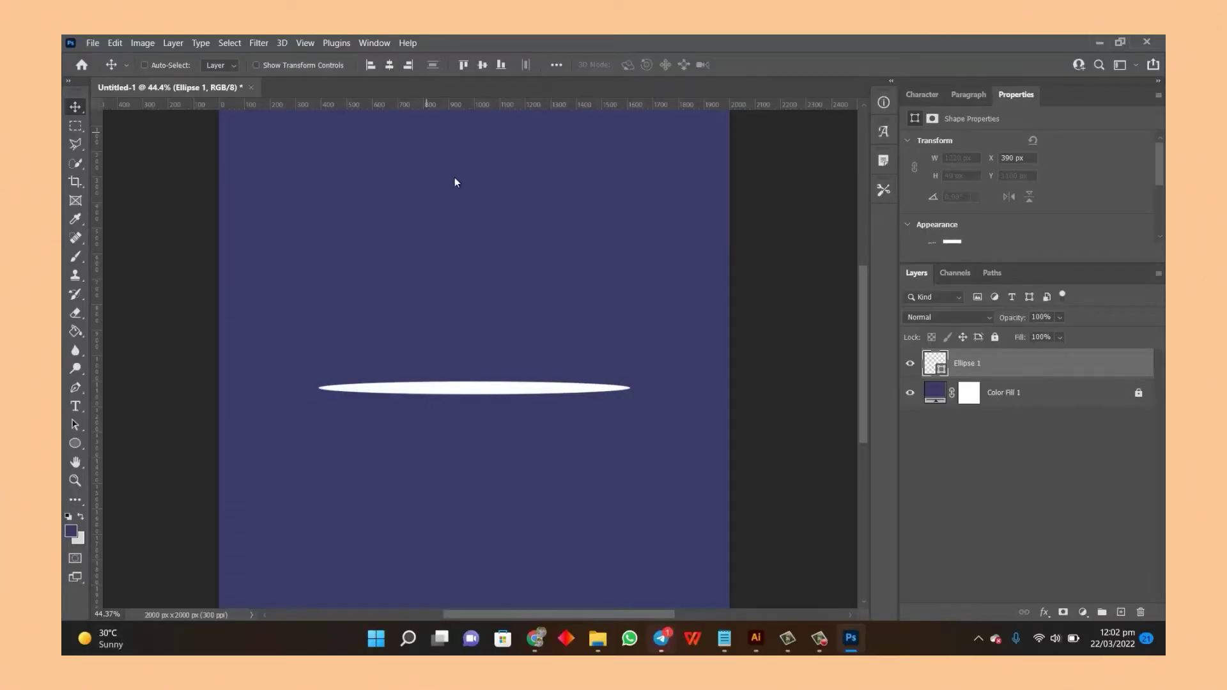
{"action": "left_click", "coordinate": [588, 646]}
{"action": "left_click_drag", "start_coordinate": [850, 248], "coordinate": [462, 388]}
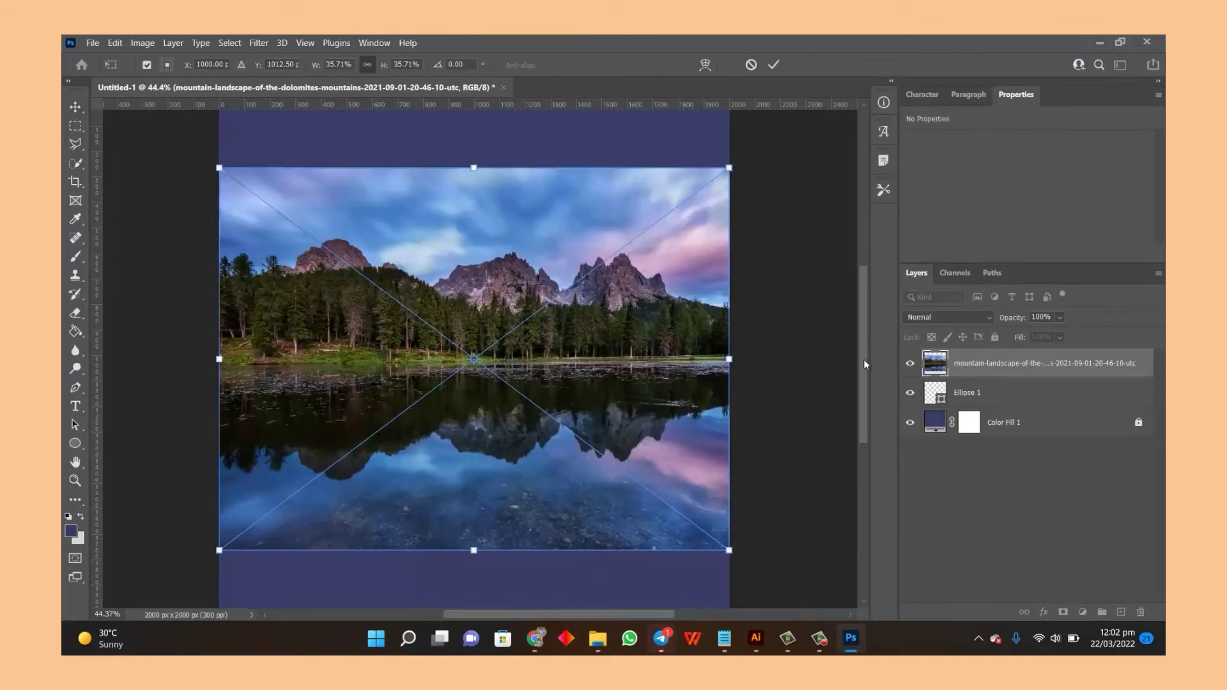
{"action": "key", "text": "Return"}
Step: Scale the photo to the ellipse's width (1220 × 915 px), clip it to the ellipse, and duplicate it
{"action": "key", "text": "ctrl+t"}
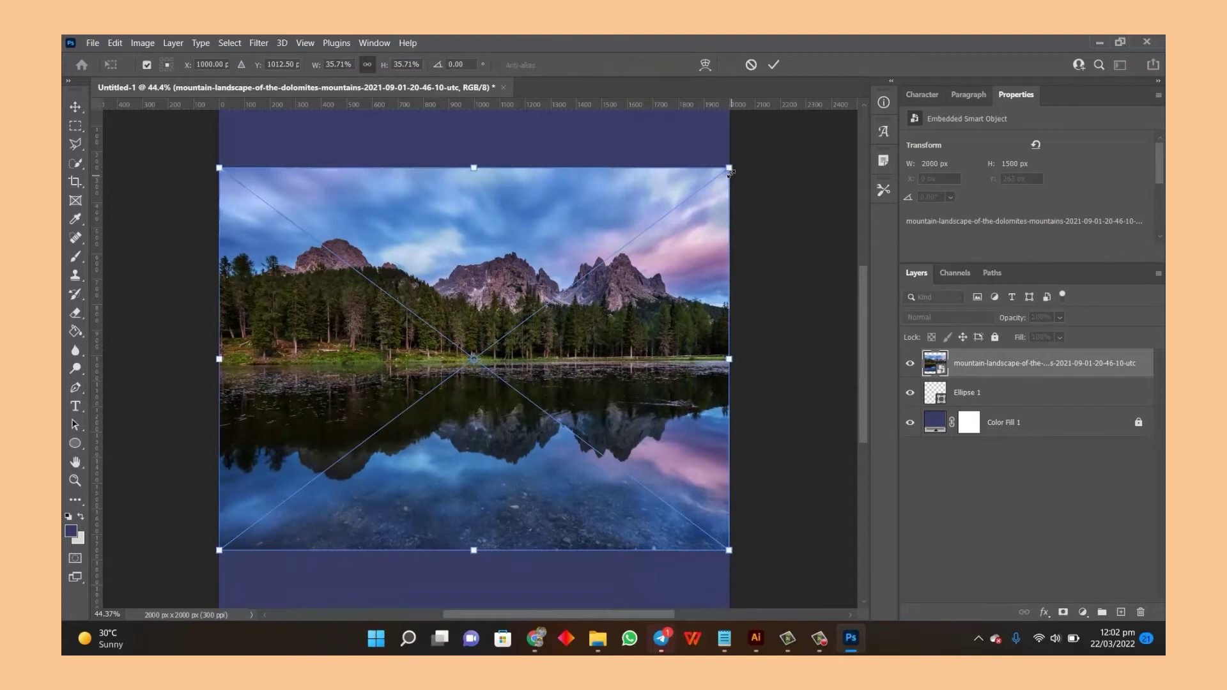
{"action": "left_click_drag", "start_coordinate": [729, 168], "coordinate": [617, 252]}
{"action": "left_click_drag", "start_coordinate": [229, 404], "coordinate": [318, 402]}
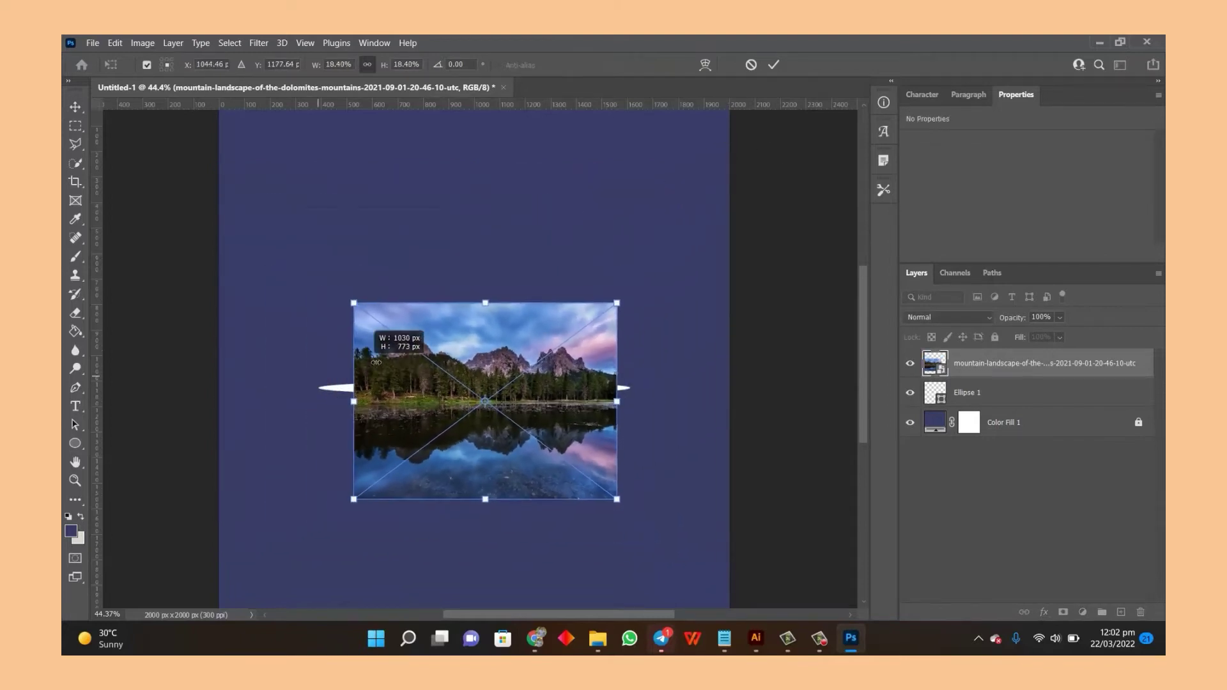
{"action": "key", "text": "Return"}
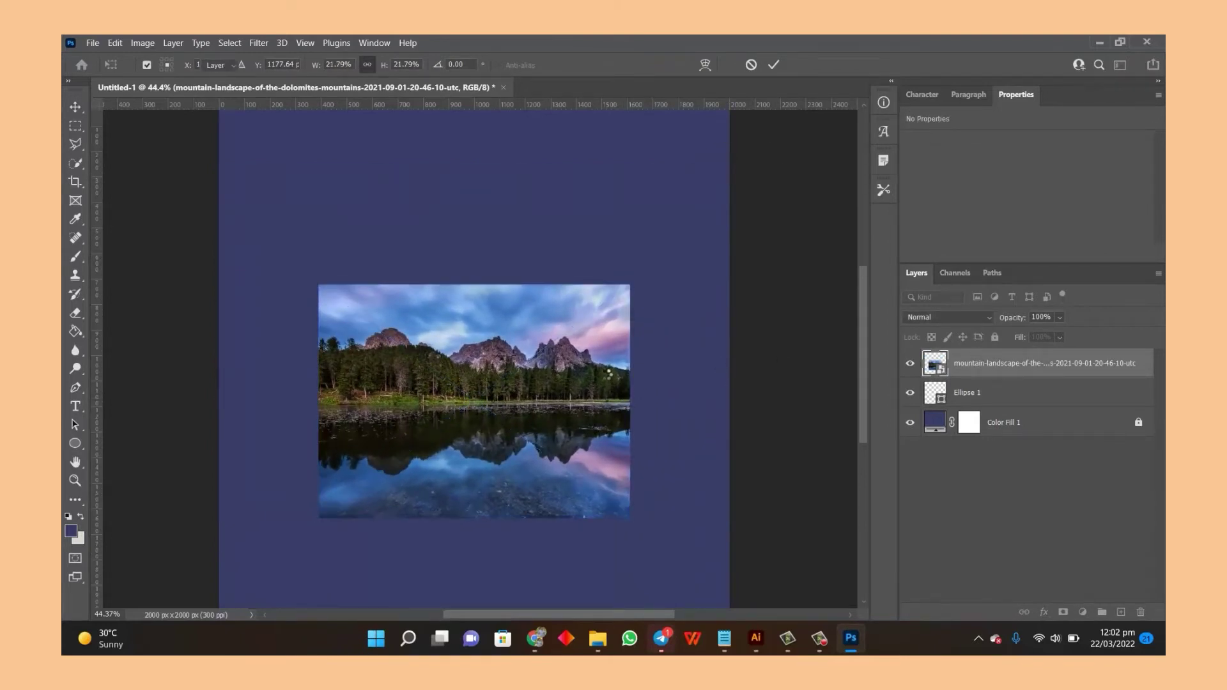
{"action": "scroll", "coordinate": [987, 423], "scroll_direction": "up", "scroll_amount": 3}
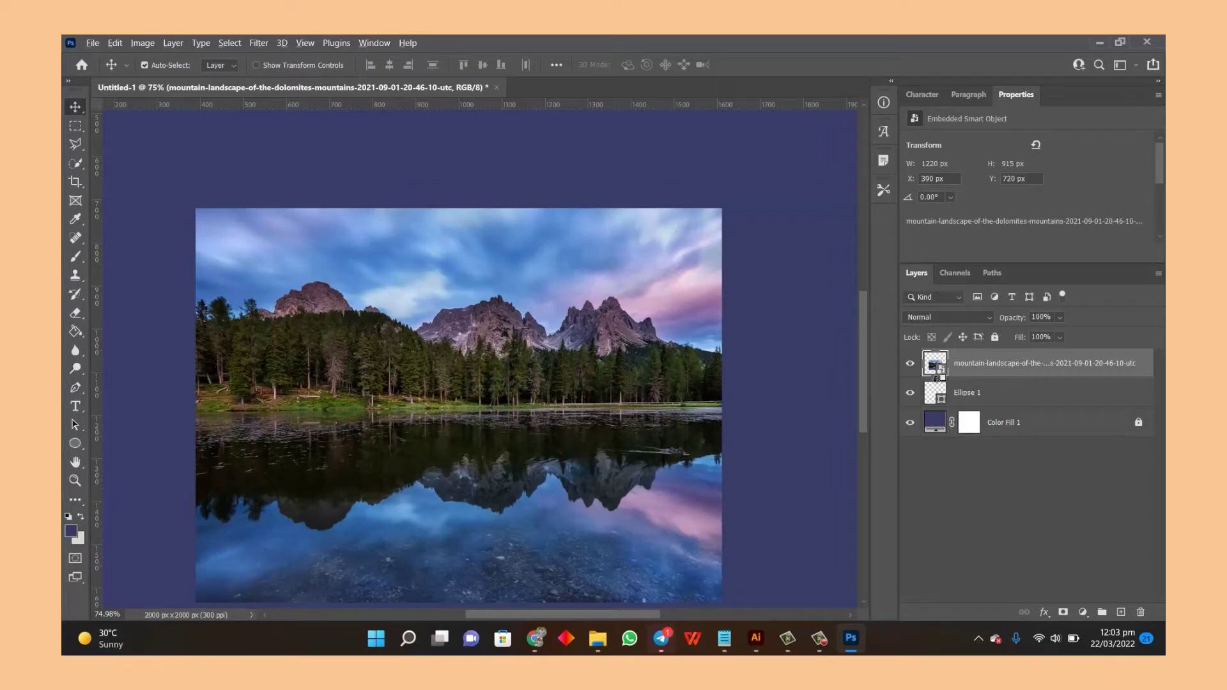
{"action": "left_click", "coordinate": [936, 378], "text": "alt"}
{"action": "key", "text": "ctrl+j"}
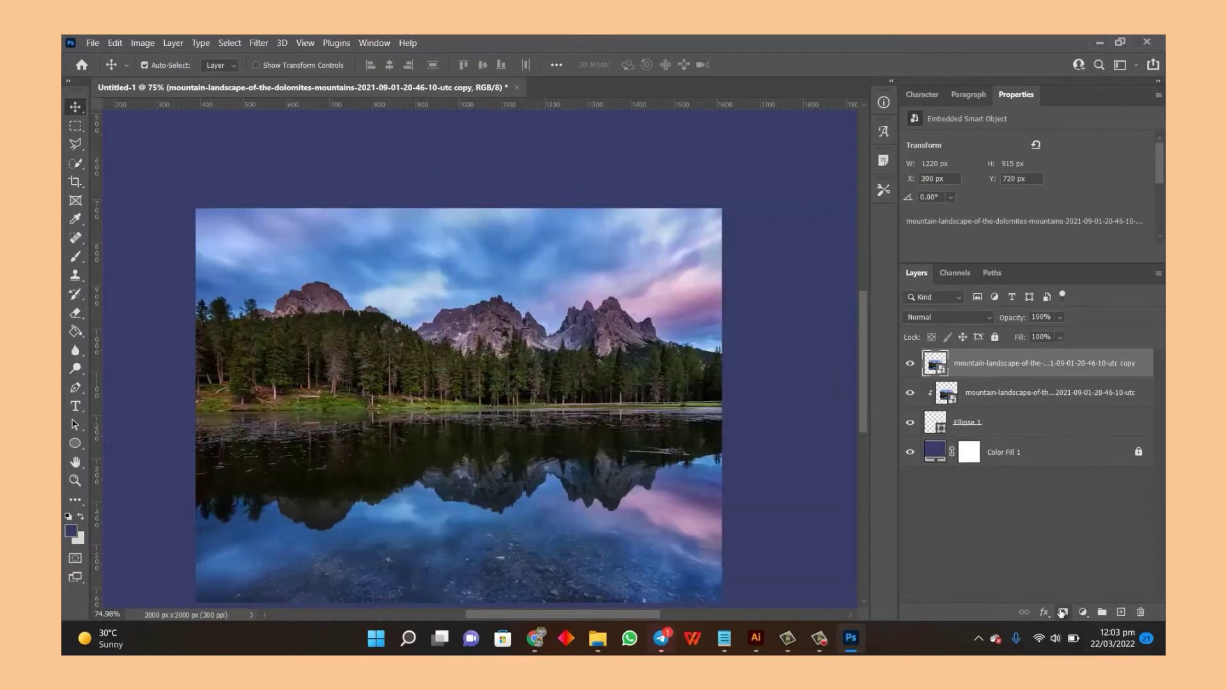
Step: Add a mask to the top photo copy and Quick-Select the mountains and forest down to the shoreline
{"action": "left_click", "coordinate": [1062, 612]}
{"action": "left_click", "coordinate": [968, 363]}
{"action": "key", "text": "w"}
{"action": "scroll", "coordinate": [201, 301], "scroll_direction": "up", "scroll_amount": 3, "text": "alt"}
{"action": "mouse_move", "coordinate": [202, 307]}
{"action": "left_mouse_down"}
{"action": "mouse_move", "coordinate": [485, 344]}
{"action": "mouse_move", "coordinate": [492, 312]}
{"action": "mouse_move", "coordinate": [475, 299]}
{"action": "left_mouse_up"}
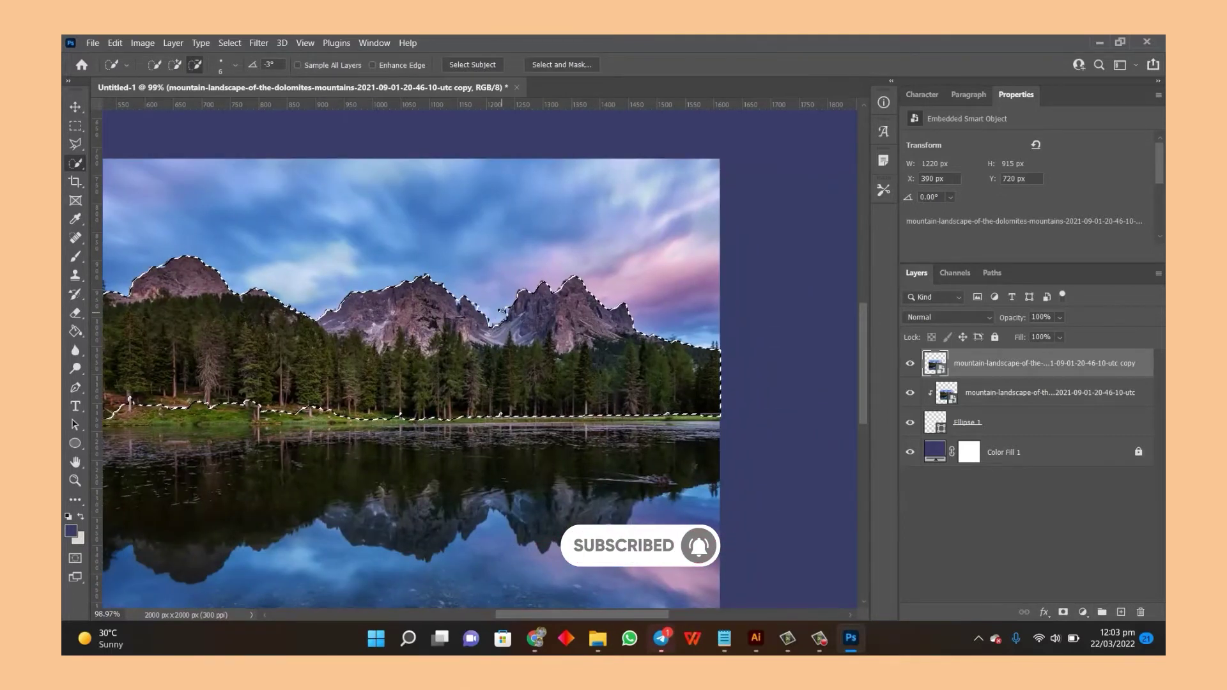
{"action": "scroll", "coordinate": [494, 317], "scroll_direction": "down", "scroll_amount": 2, "text": "alt"}
{"action": "scroll", "coordinate": [493, 316], "scroll_direction": "up", "scroll_amount": 1, "text": "alt"}
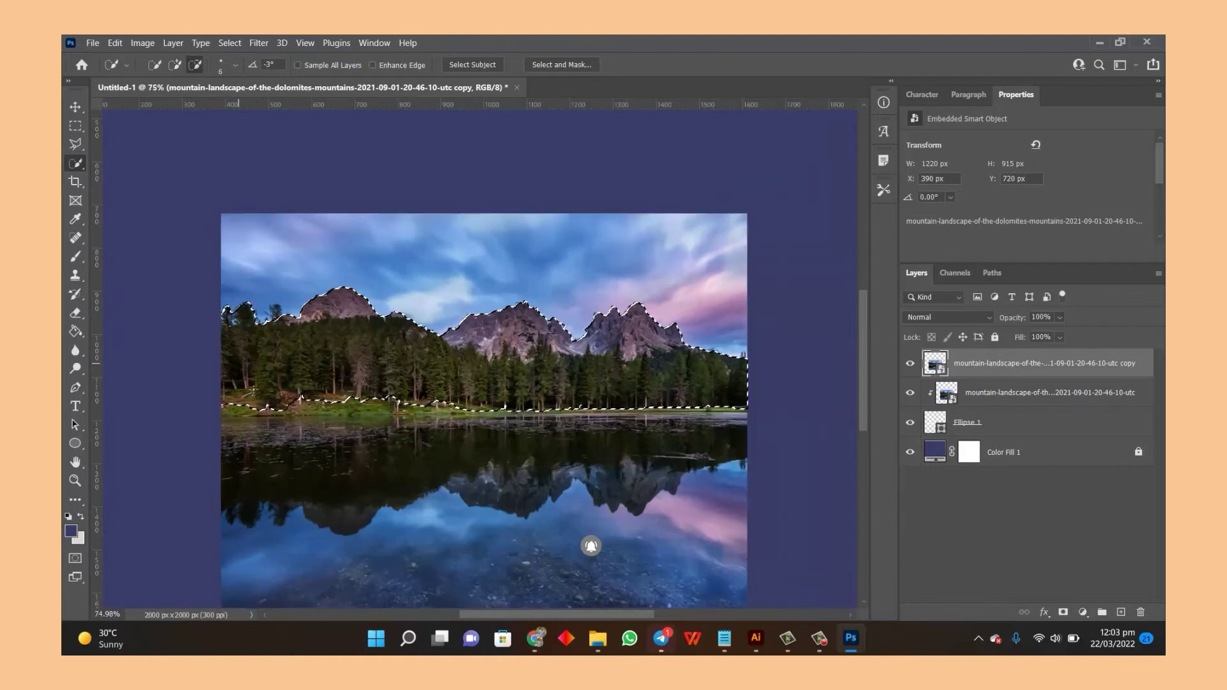
{"action": "left_click_drag", "start_coordinate": [288, 435], "coordinate": [575, 419]}
Step: Refine the selection with Decontaminate Colors and output it as a new layer with a layer mask
{"action": "left_click", "coordinate": [574, 66]}
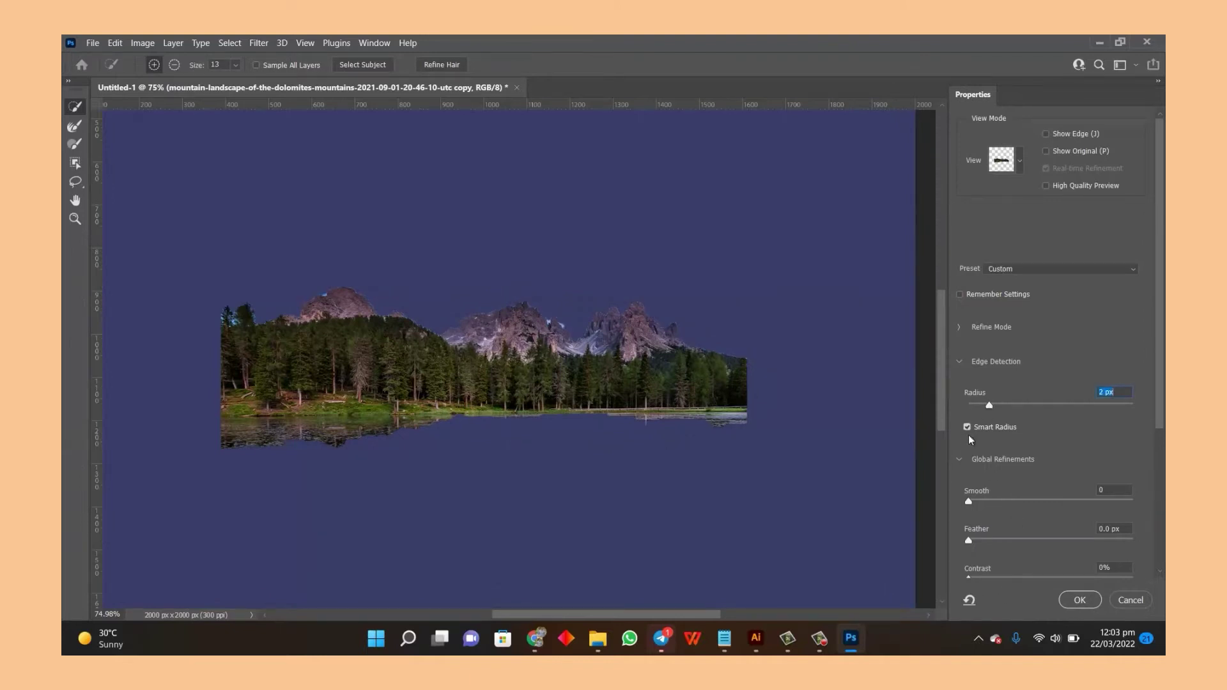
{"action": "scroll", "coordinate": [968, 436], "scroll_direction": "down", "scroll_amount": 3}
{"action": "scroll", "coordinate": [992, 498], "scroll_direction": "down", "scroll_amount": 5}
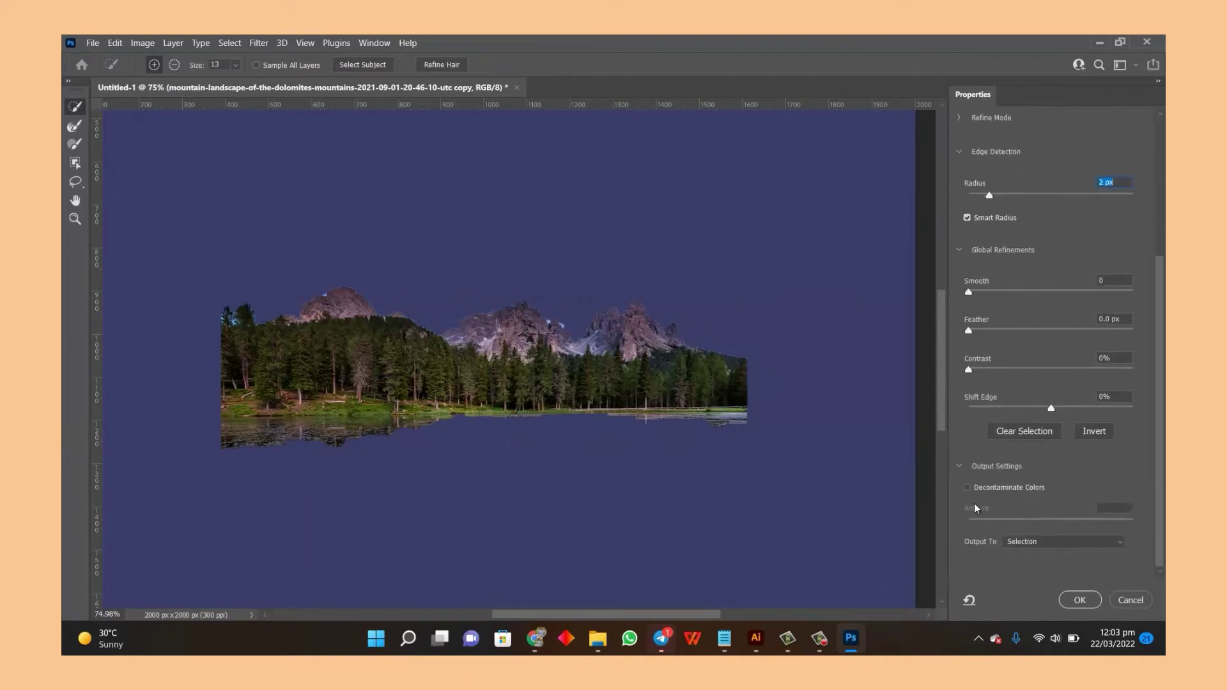
{"action": "left_click", "coordinate": [967, 487]}
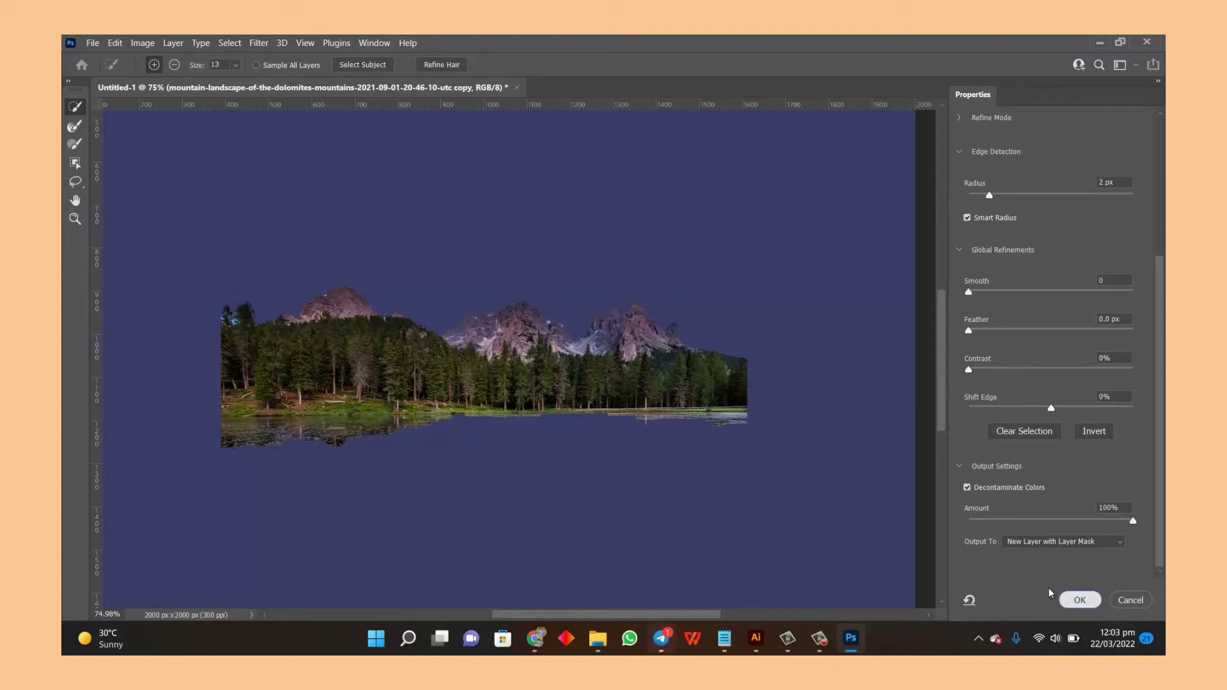
{"action": "left_click", "coordinate": [1079, 599]}
Step: Delete the leftover unmasked photo copy, target the new layer's mask, and hide the cut-out layer
{"action": "key", "text": "v"}
{"action": "left_click", "coordinate": [932, 391]}
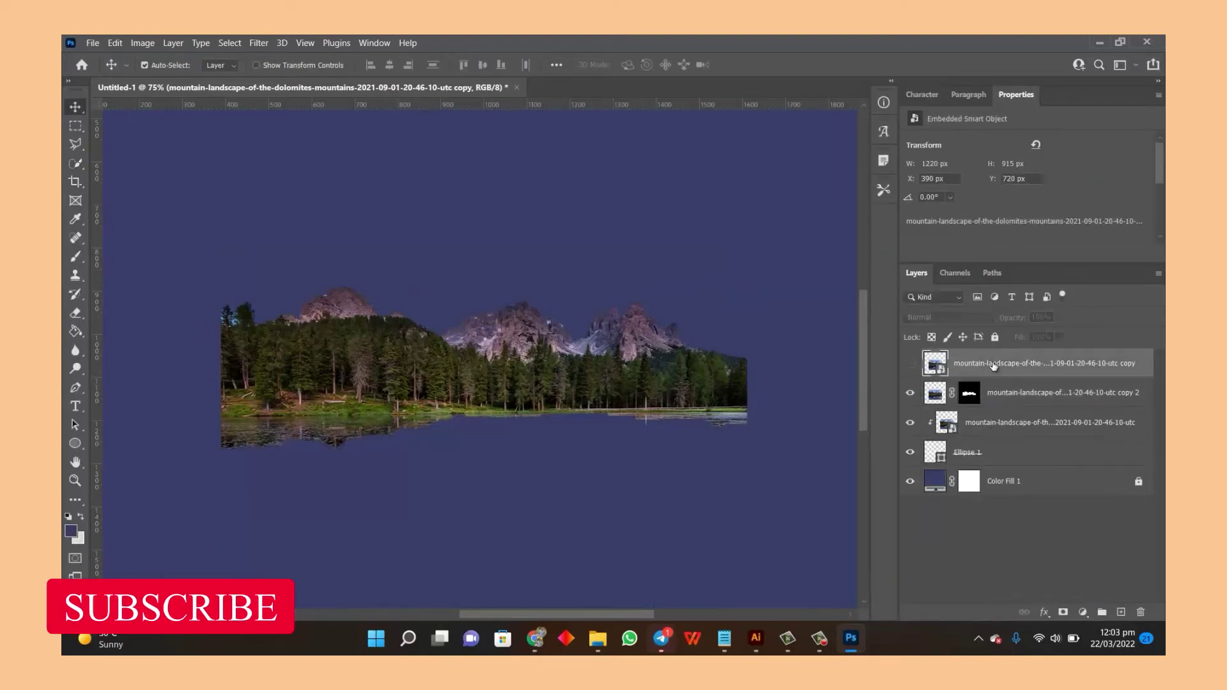
{"action": "key", "text": "Delete"}
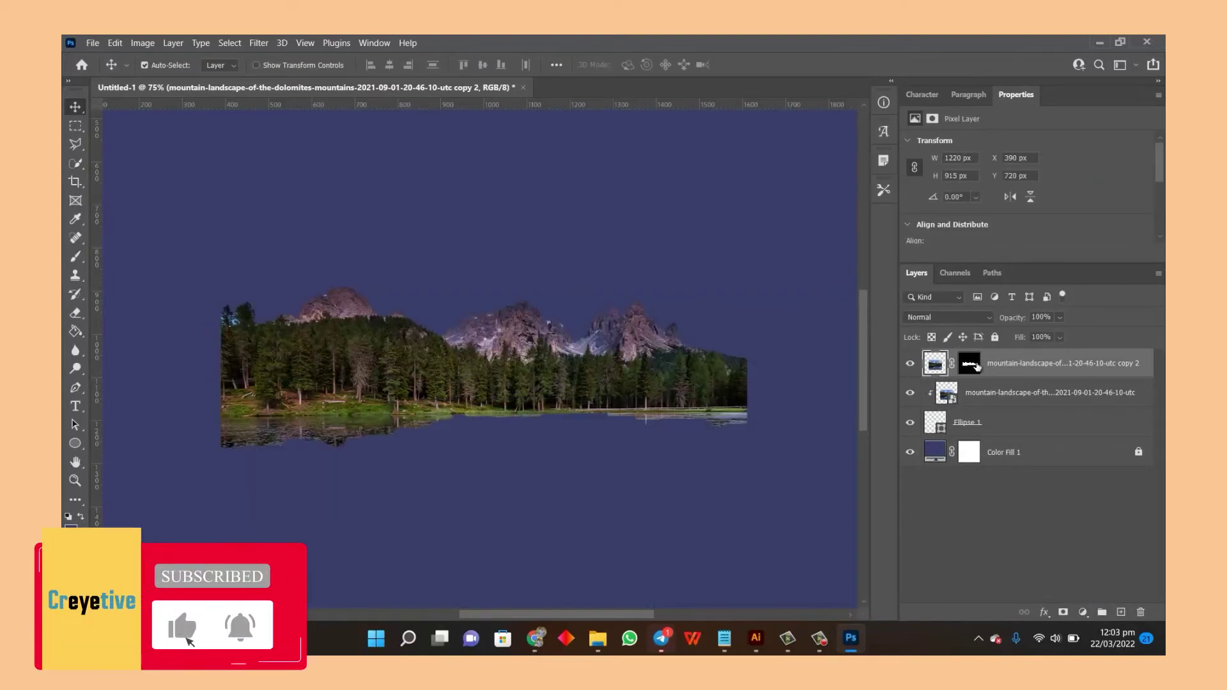
{"action": "left_click", "coordinate": [970, 365]}
{"action": "left_click", "coordinate": [910, 365]}
Step: Fill a polygonal lasso area below the ellipse with black on the mask to straighten the lower edge
{"action": "key", "text": "l"}
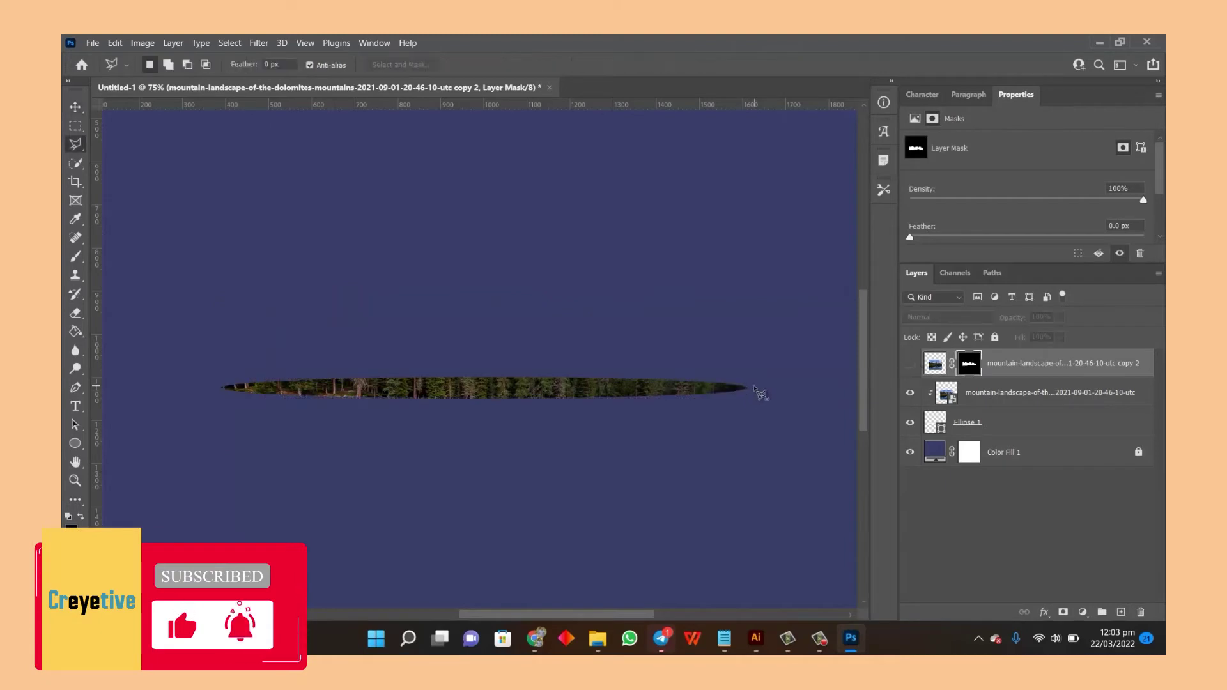
{"action": "left_click", "coordinate": [754, 386]}
{"action": "left_click", "coordinate": [802, 492]}
{"action": "left_click", "coordinate": [856, 397]}
{"action": "left_click", "coordinate": [754, 387]}
{"action": "key", "text": "x"}
{"action": "key", "text": "alt+BackSpace"}
{"action": "key", "text": "ctrl+BackSpace"}
{"action": "key", "text": "ctrl+d"}
Step: Paint black with a 62 px brush to hide the trees, fence, grass and lake at the right end
{"action": "scroll", "coordinate": [839, 395], "scroll_direction": "up", "scroll_amount": 2}
{"action": "scroll", "coordinate": [824, 391], "scroll_direction": "up", "scroll_amount": 2}
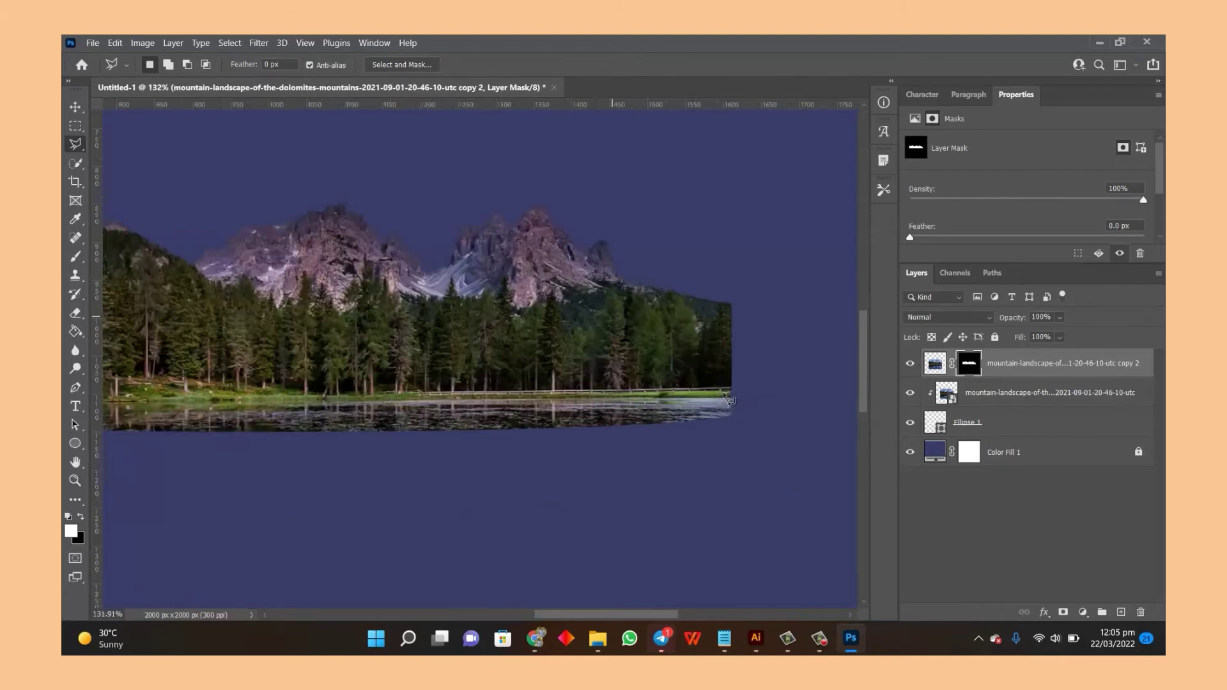
{"action": "scroll", "coordinate": [812, 387], "scroll_direction": "up", "scroll_amount": 2}
{"action": "key", "text": "v"}
{"action": "scroll", "coordinate": [707, 333], "scroll_direction": "up", "scroll_amount": 2}
{"action": "scroll", "coordinate": [707, 333], "scroll_direction": "up", "scroll_amount": 2}
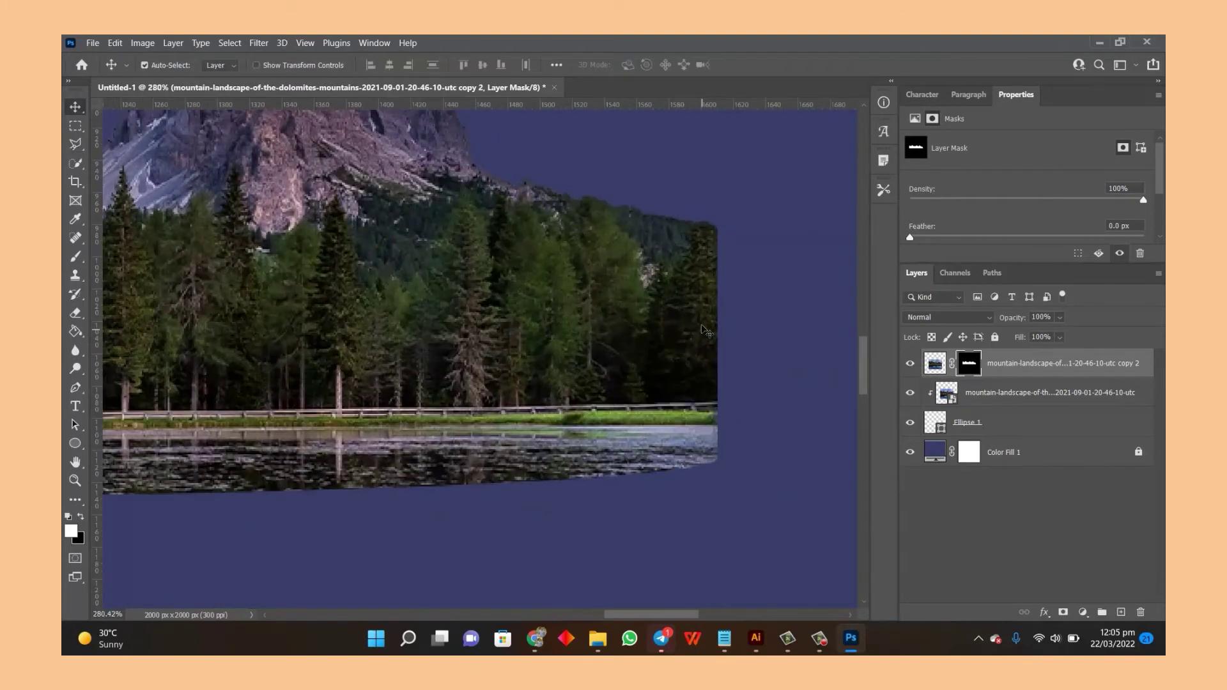
{"action": "key", "text": "b"}
{"action": "right_click", "coordinate": [711, 248]}
{"action": "left_click_drag", "start_coordinate": [798, 271], "coordinate": [796, 271]}
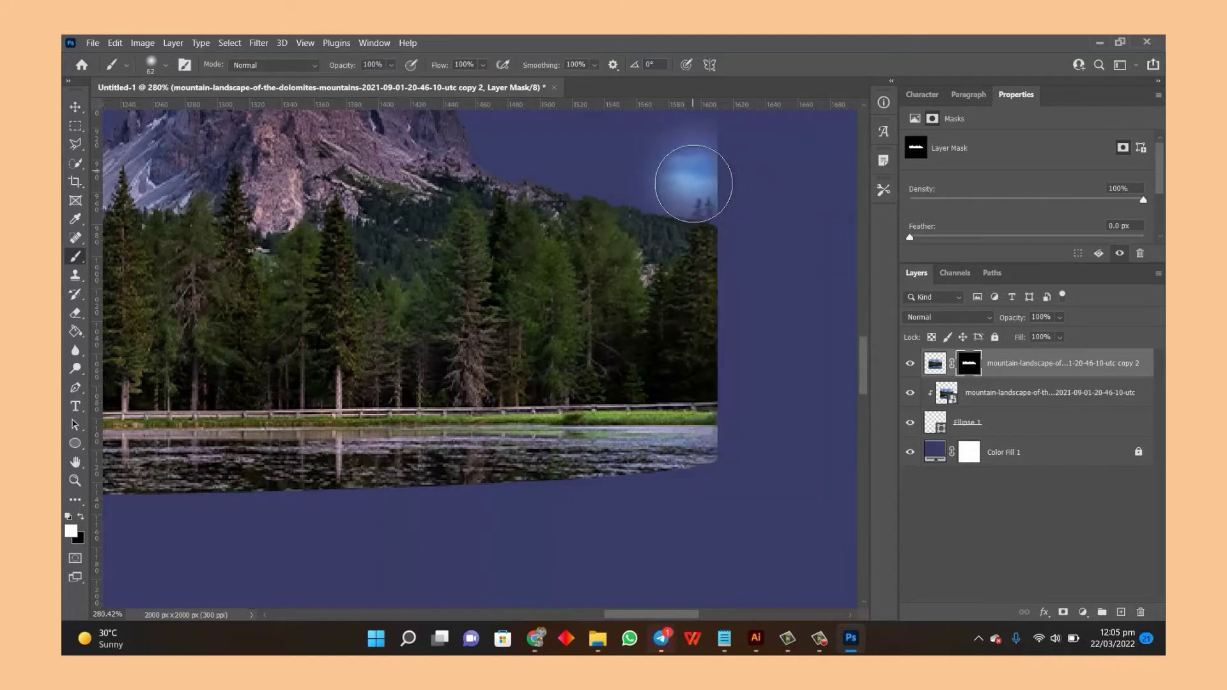
{"action": "left_click_drag", "start_coordinate": [684, 188], "coordinate": [738, 359]}
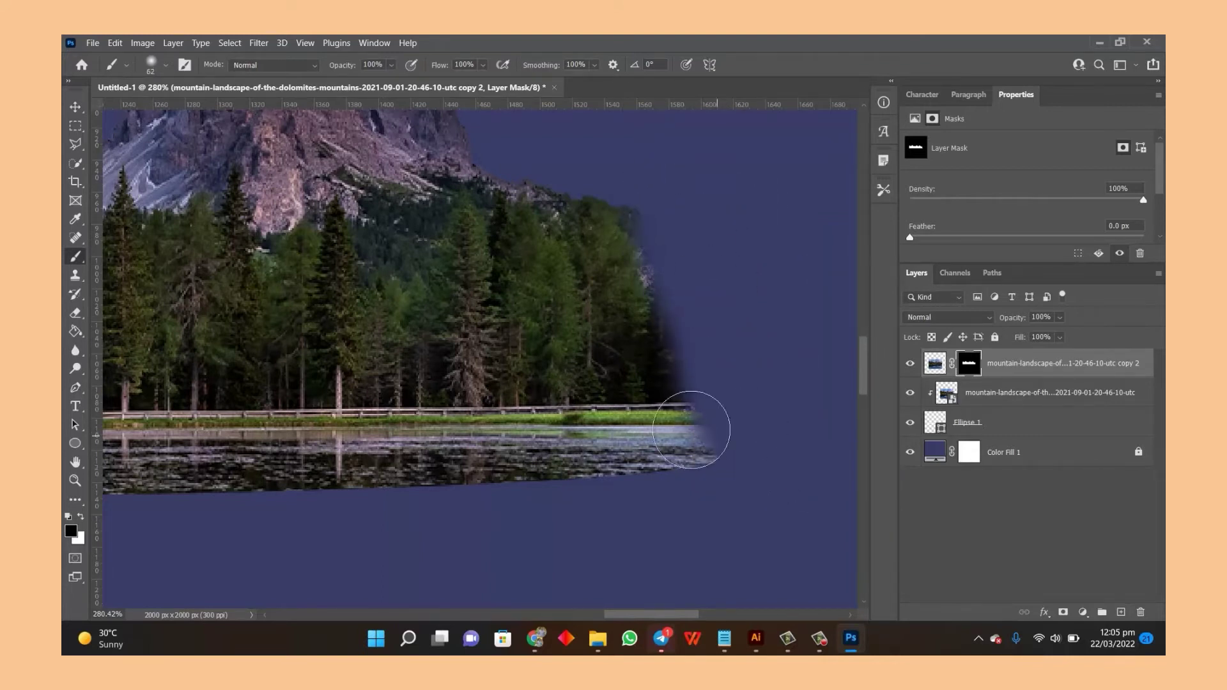
{"action": "left_click_drag", "start_coordinate": [691, 429], "coordinate": [676, 456]}
Step: Paint white to softly restore the fence, lake edge and trees on the right end
{"action": "key", "text": "x"}
{"action": "left_click_drag", "start_coordinate": [633, 400], "coordinate": [743, 491]}
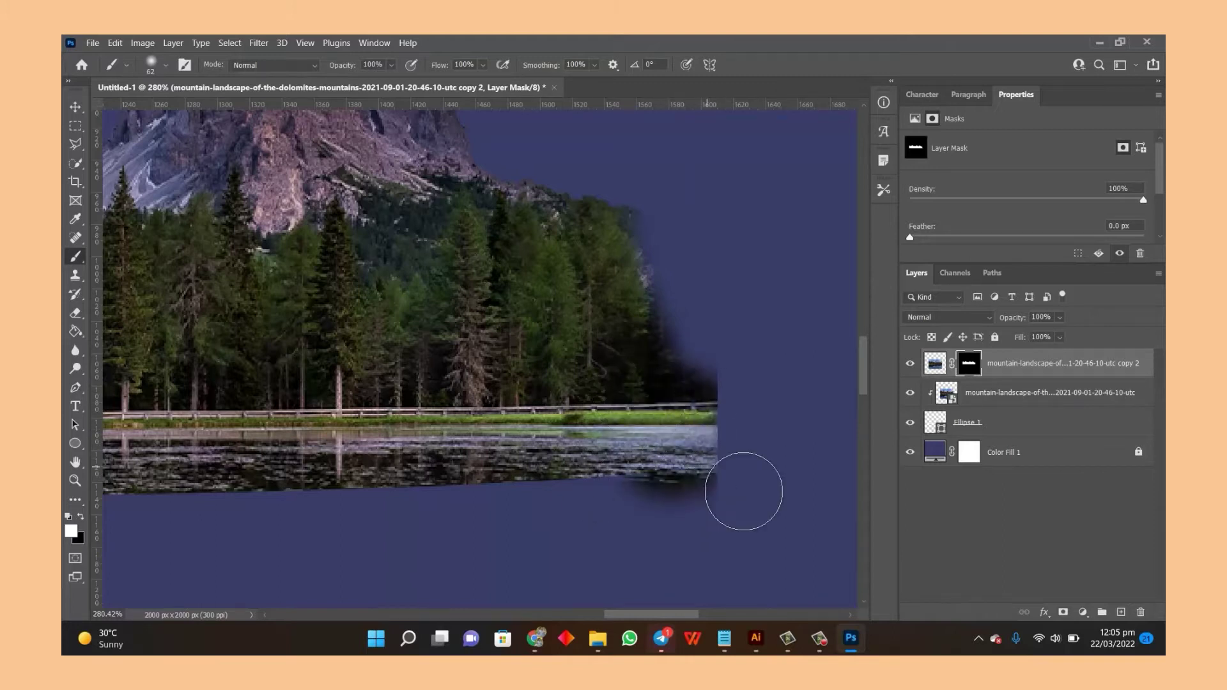
{"action": "right_click", "coordinate": [726, 476]}
{"action": "key", "text": "Escape"}
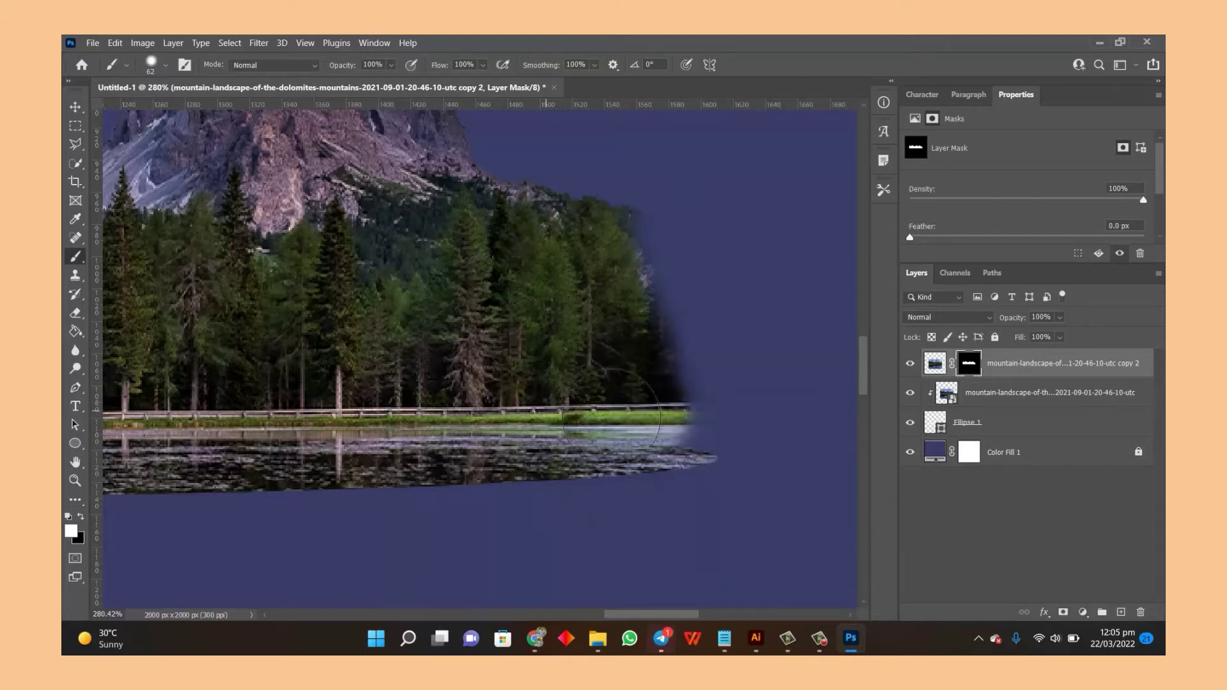
{"action": "left_click_drag", "start_coordinate": [692, 415], "coordinate": [630, 262]}
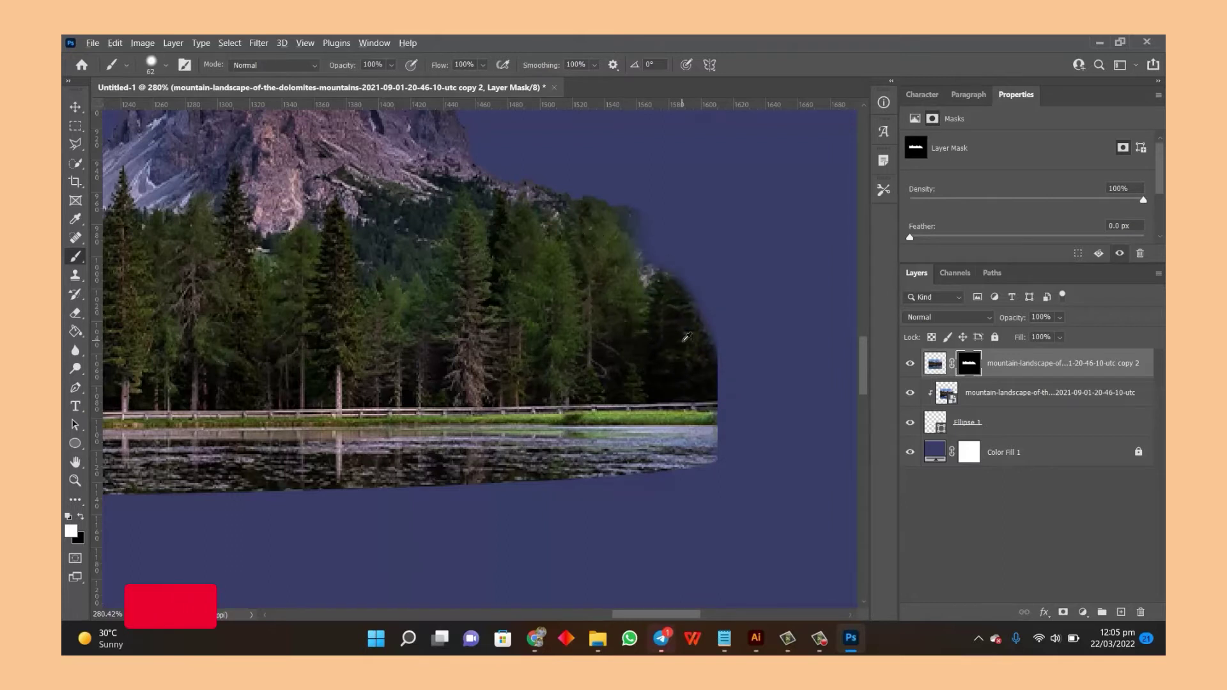
{"action": "scroll", "coordinate": [690, 345], "scroll_direction": "up", "scroll_amount": 2}
{"action": "right_click", "coordinate": [690, 345]}
{"action": "left_click_drag", "start_coordinate": [854, 497], "coordinate": [852, 520]}
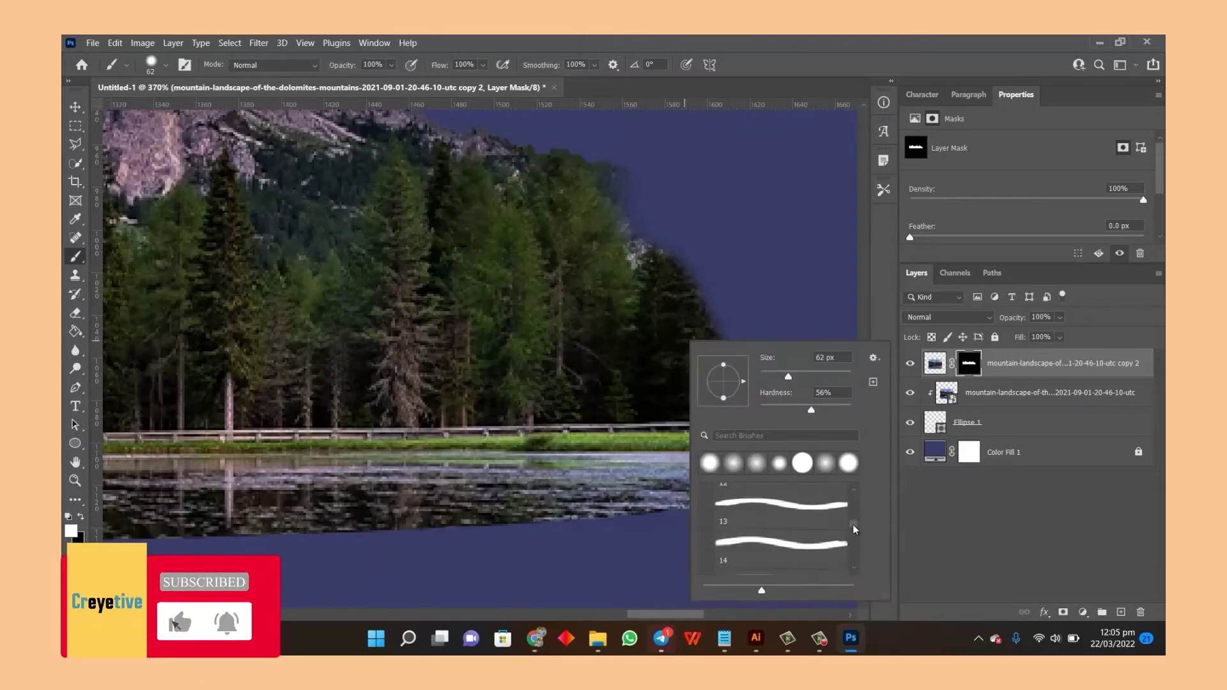
Step: Choose a grass-shaped brush and shrink it to 25 px
{"action": "scroll", "coordinate": [808, 516], "scroll_direction": "up", "scroll_amount": 2}
{"action": "scroll", "coordinate": [792, 530], "scroll_direction": "up", "scroll_amount": 2}
{"action": "scroll", "coordinate": [773, 549], "scroll_direction": "up", "scroll_amount": 2}
{"action": "scroll", "coordinate": [753, 568], "scroll_direction": "up", "scroll_amount": 1}
{"action": "left_click", "coordinate": [752, 567]}
{"action": "right_click", "coordinate": [669, 320]}
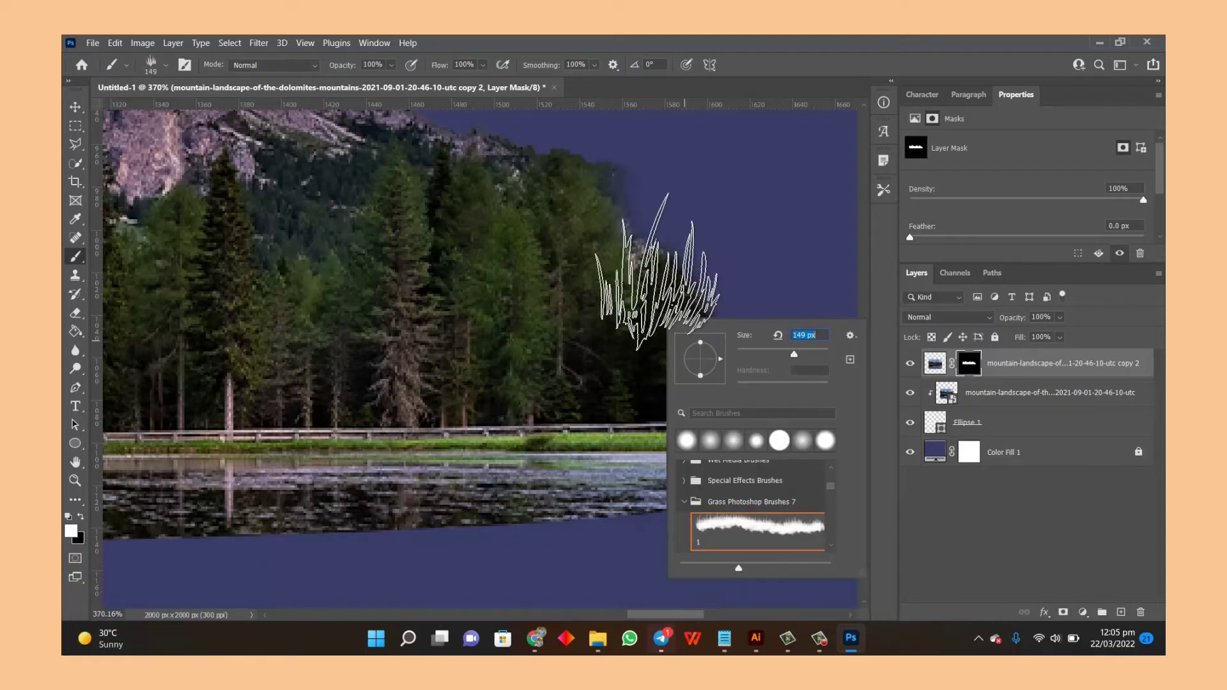
{"action": "left_click_drag", "start_coordinate": [778, 350], "coordinate": [774, 351]}
{"action": "key", "text": "Return"}
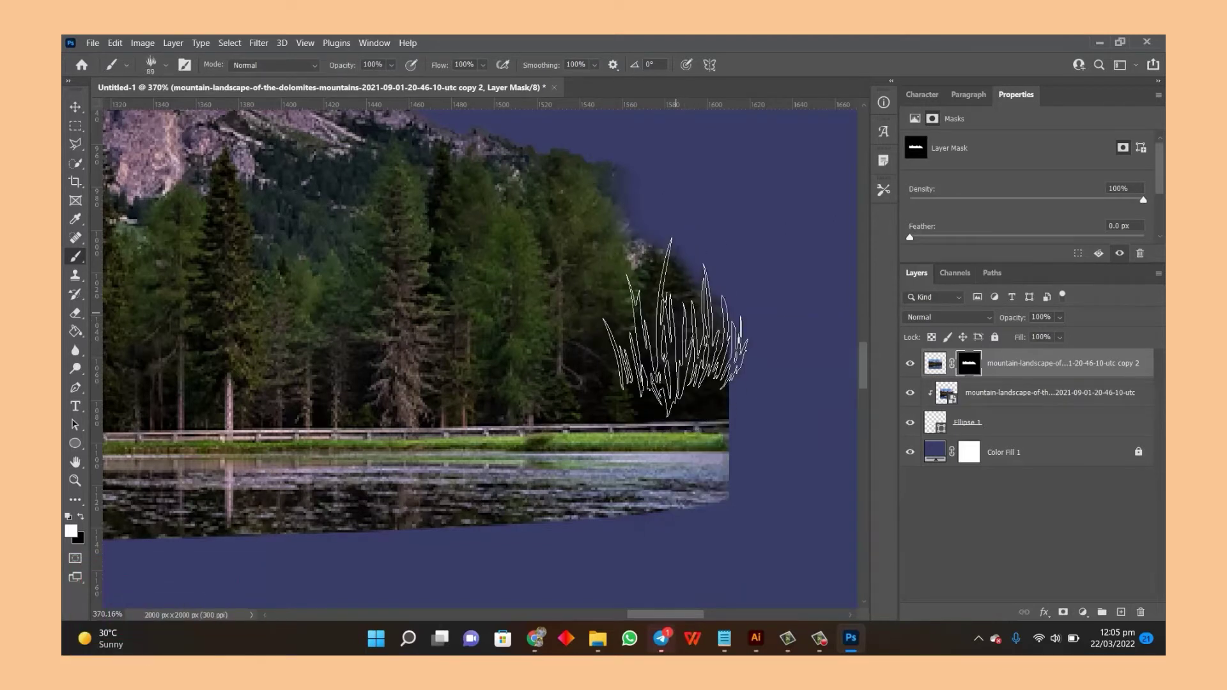
{"action": "key", "text": "bracketleft"}
{"action": "key", "text": "bracketleft"}
{"action": "key", "text": "bracketleft"}
{"action": "key", "text": "bracketleft"}
{"action": "key", "text": "bracketleft"}
{"action": "key", "text": "bracketleft"}
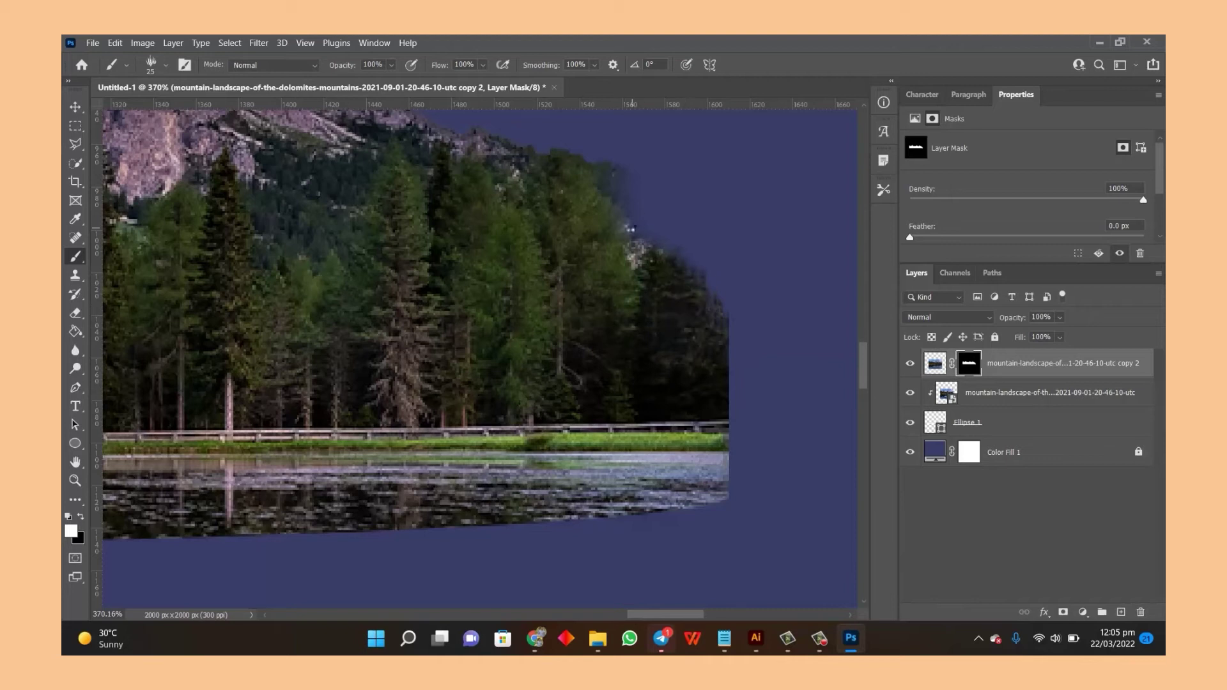
Step: Move the view to the forest's right edge and switch to painting black
{"action": "left_click_drag", "start_coordinate": [594, 244], "coordinate": [591, 248]}
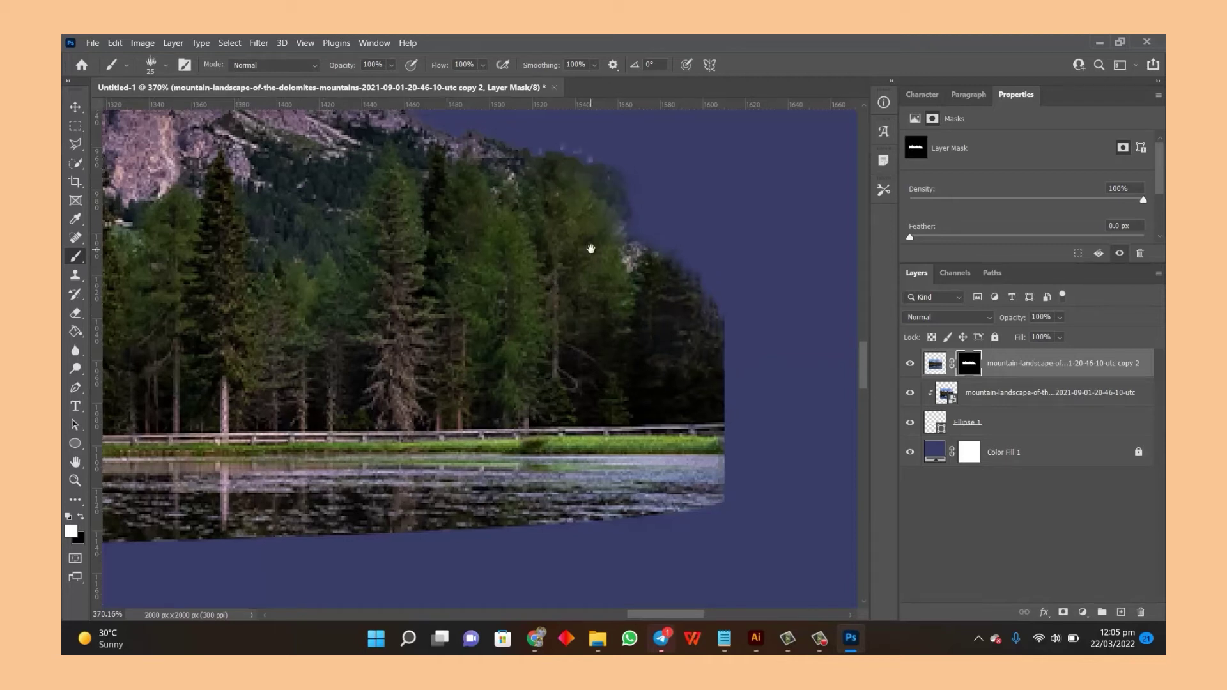
{"action": "key", "text": "x"}
{"action": "scroll", "coordinate": [723, 399], "scroll_direction": "up", "scroll_amount": 5}
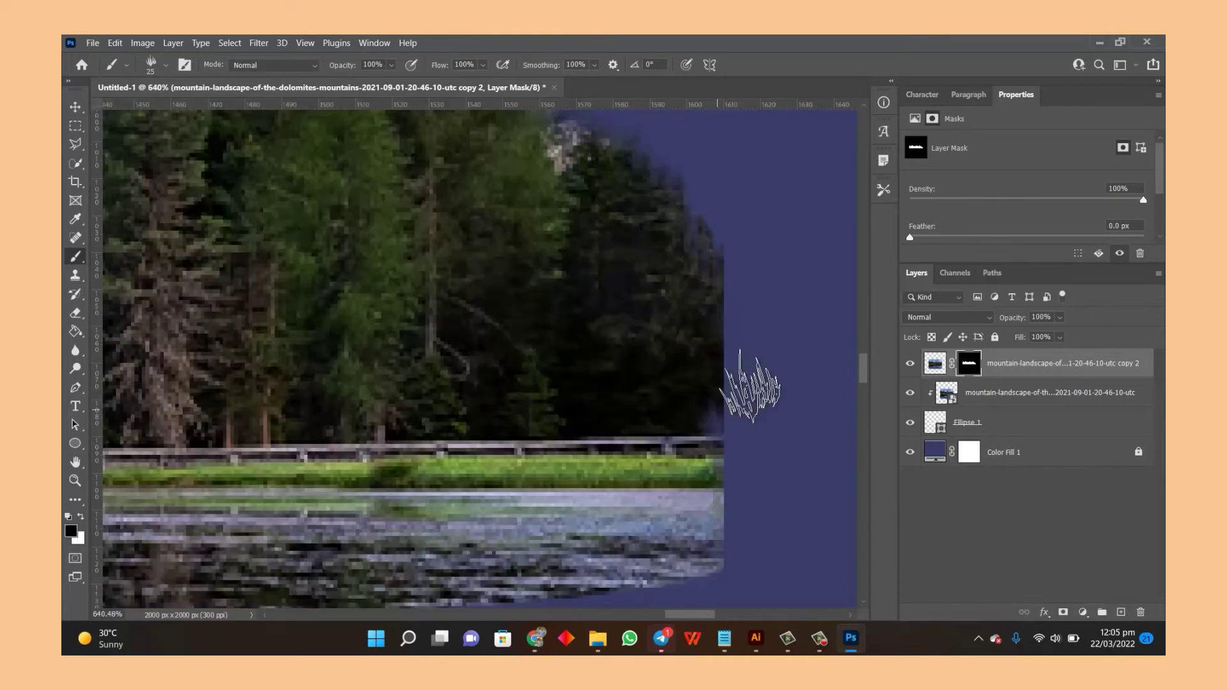
{"action": "right_click", "coordinate": [712, 356]}
{"action": "key", "text": "Escape"}
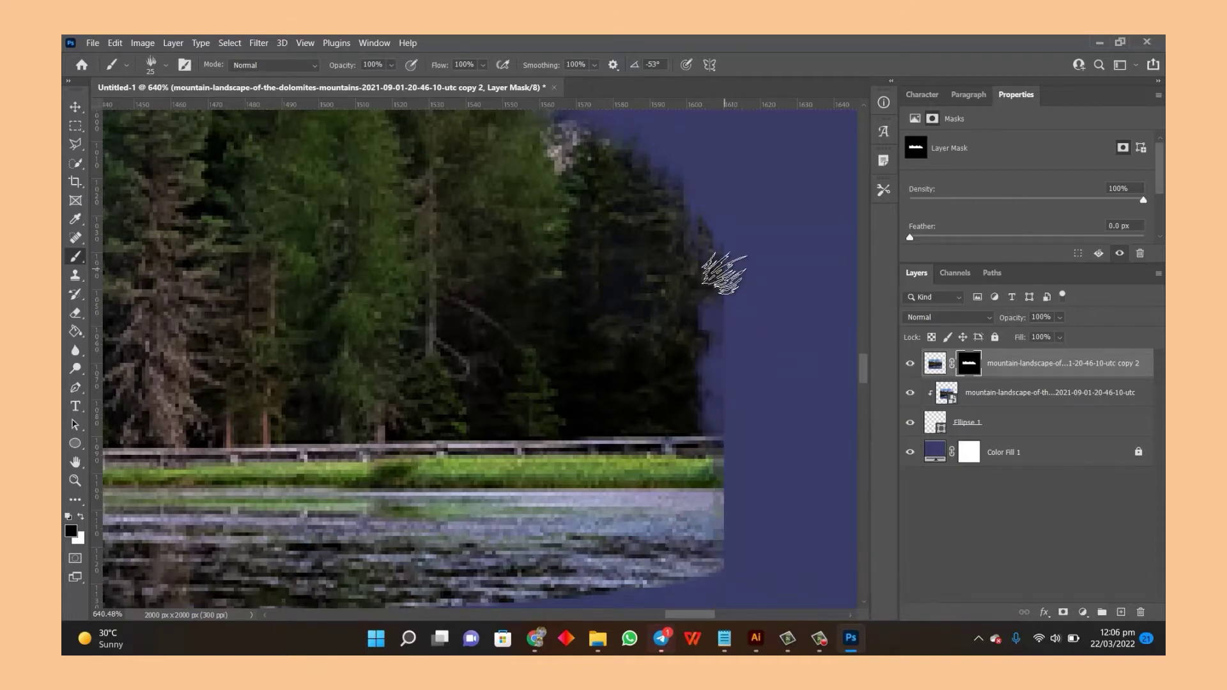
{"action": "right_click", "coordinate": [702, 345]}
{"action": "key", "text": "Escape"}
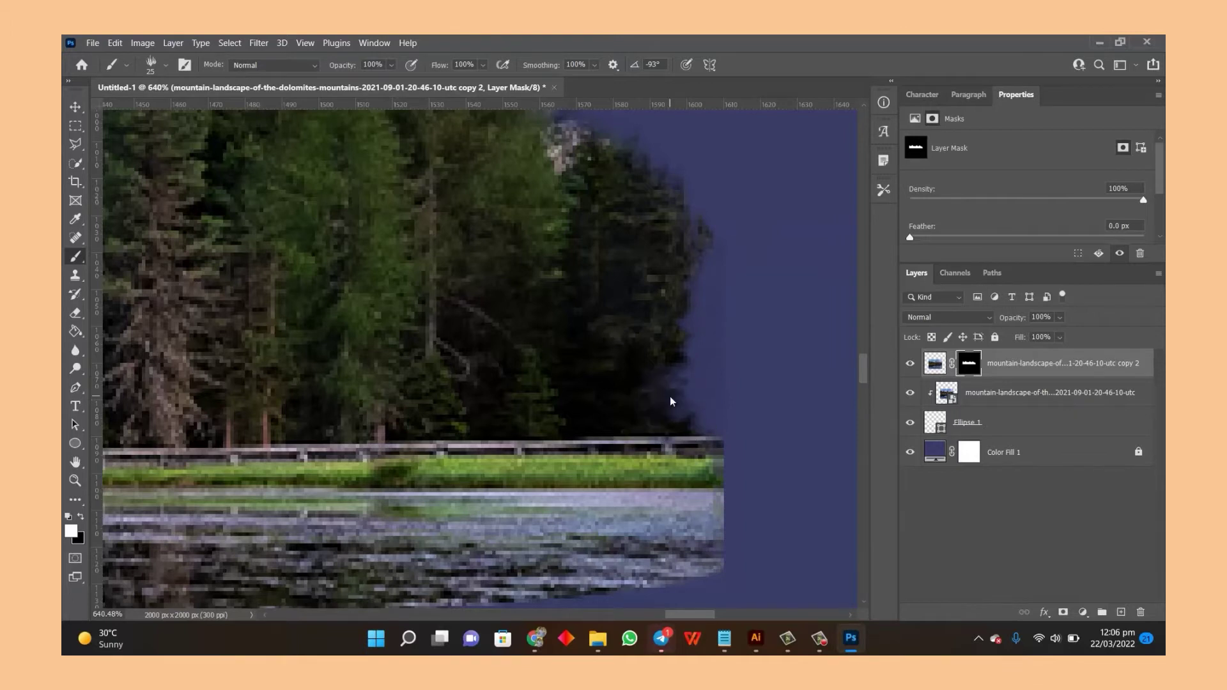
{"action": "scroll", "coordinate": [670, 401], "scroll_direction": "down", "scroll_amount": 3}
{"action": "scroll", "coordinate": [727, 397], "scroll_direction": "down", "scroll_amount": 2}
{"action": "scroll", "coordinate": [761, 448], "scroll_direction": "up", "scroll_amount": 2}
{"action": "scroll", "coordinate": [740, 447], "scroll_direction": "up", "scroll_amount": 3}
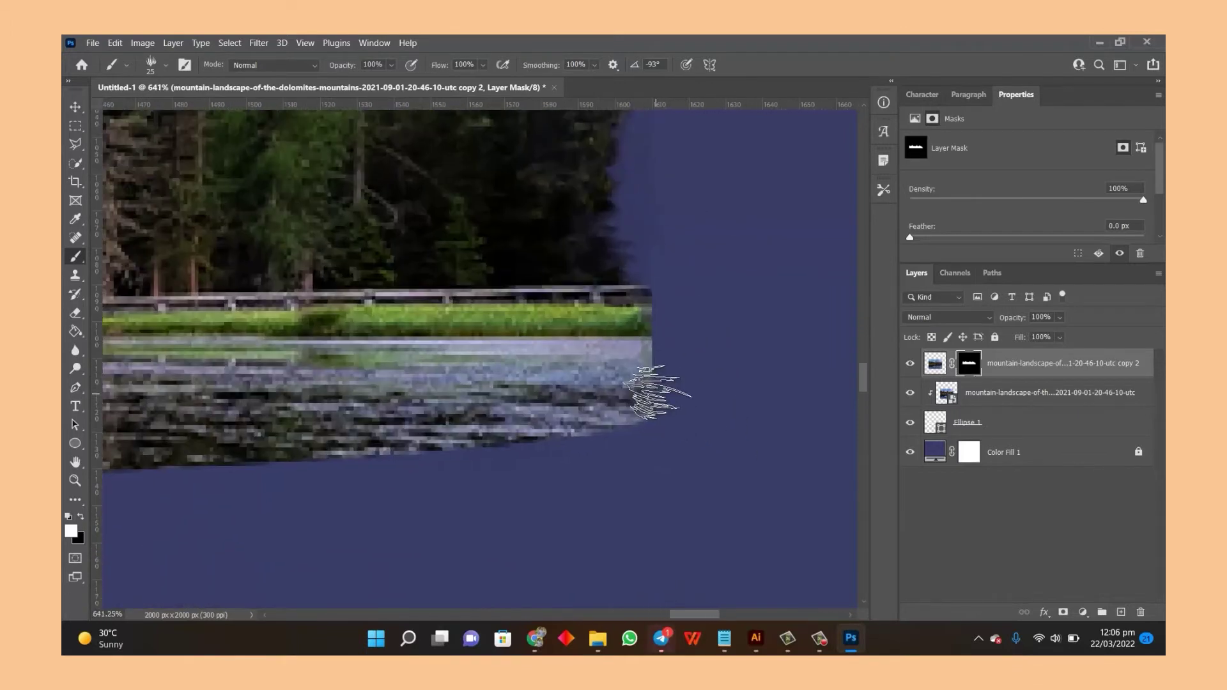
Step: Hide the fence and grass edge with black grass strokes, then zoom out to check the rounded end
{"action": "right_click", "coordinate": [655, 393]}
{"action": "key", "text": "Escape"}
{"action": "key", "text": "x"}
{"action": "left_click_drag", "start_coordinate": [684, 275], "coordinate": [671, 274]}
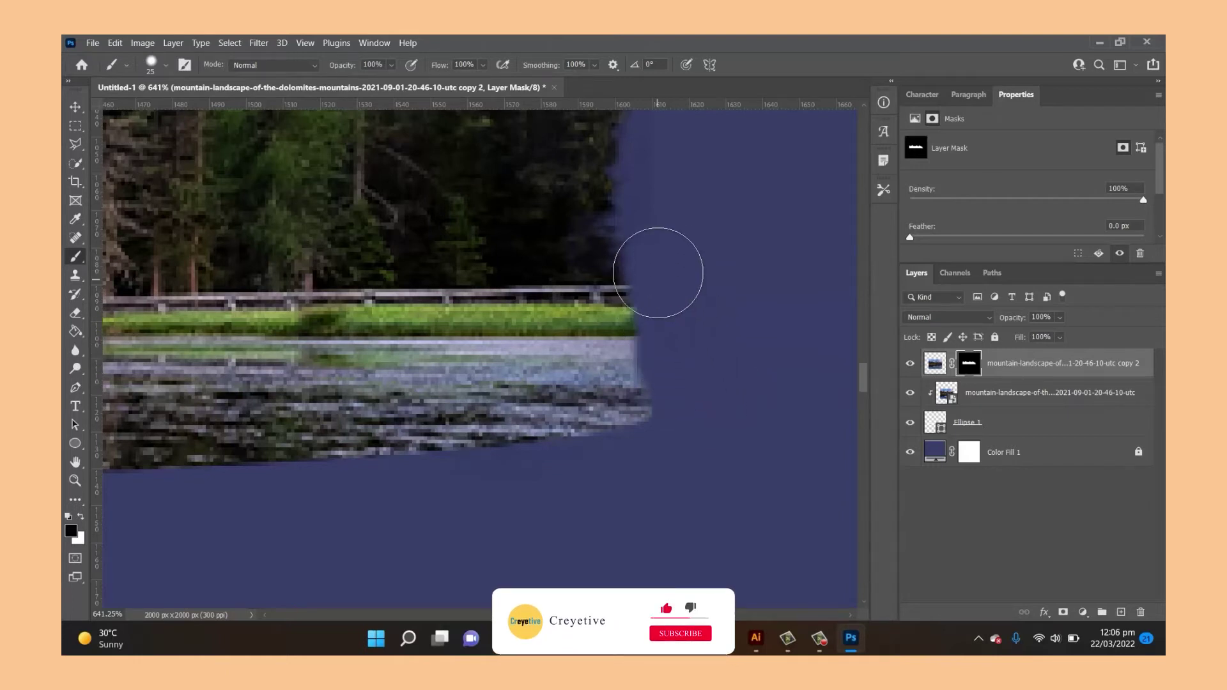
{"action": "scroll", "coordinate": [605, 401], "scroll_direction": "down", "scroll_amount": 2}
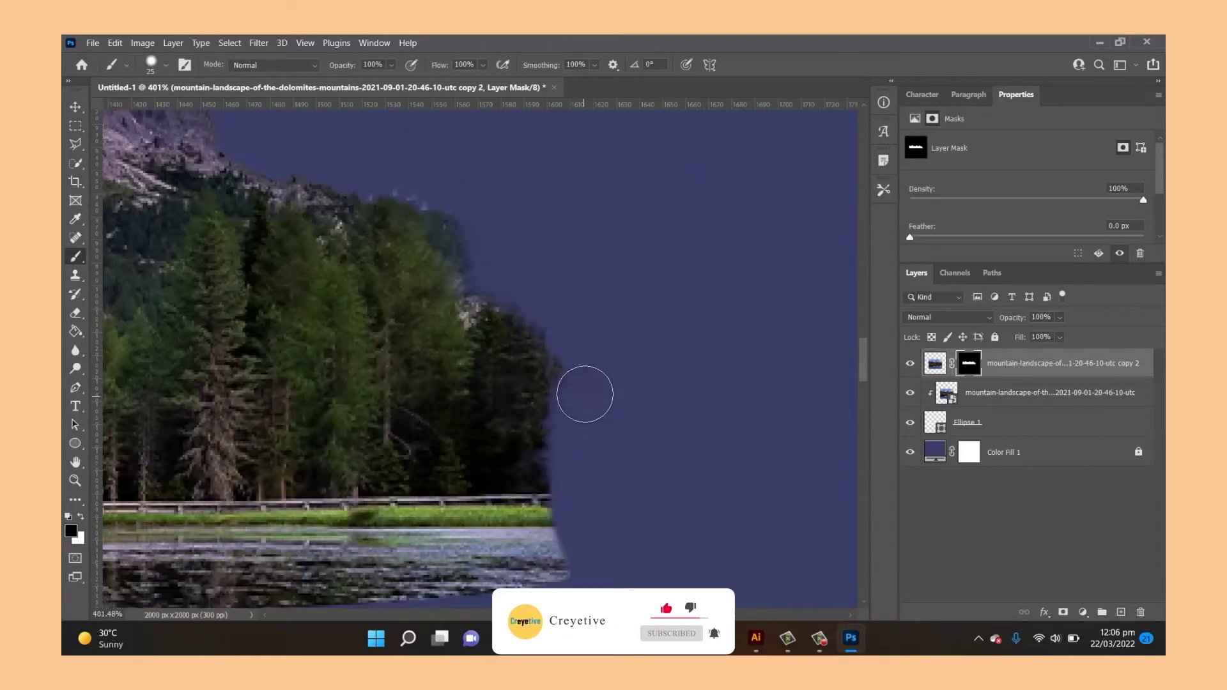
{"action": "scroll", "coordinate": [514, 261], "scroll_direction": "down", "scroll_amount": 4}
{"action": "scroll", "coordinate": [539, 396], "scroll_direction": "down", "scroll_amount": 4}
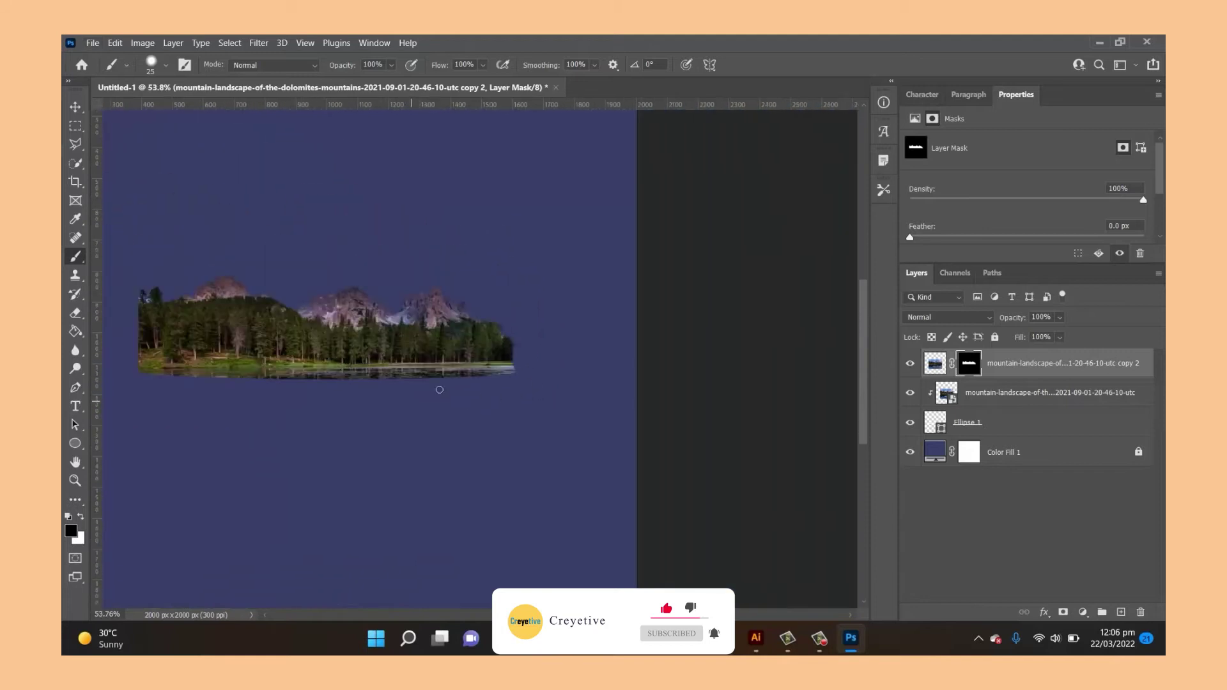
Step: Set up the grass-shaped brush at 88 px for painting on the mask
{"action": "scroll", "coordinate": [147, 368], "scroll_direction": "up", "scroll_amount": 2}
{"action": "scroll", "coordinate": [166, 383], "scroll_direction": "up", "scroll_amount": 1}
{"action": "scroll", "coordinate": [345, 441], "scroll_direction": "up", "scroll_amount": 1}
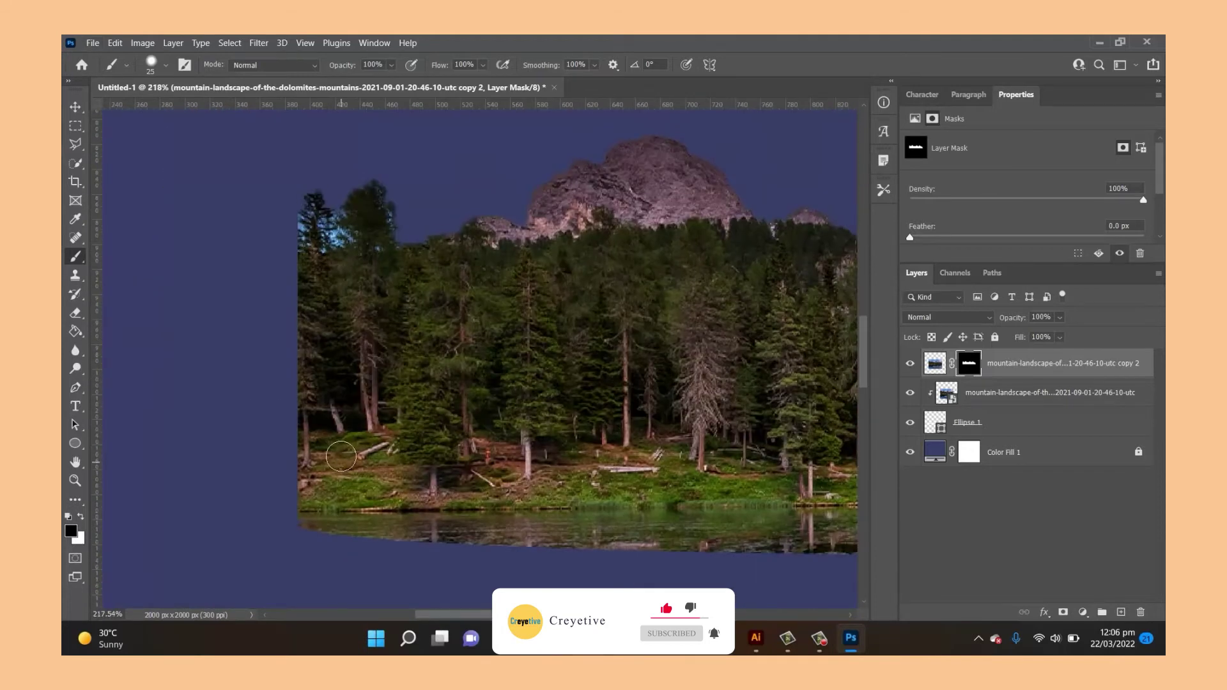
{"action": "key", "text": "v"}
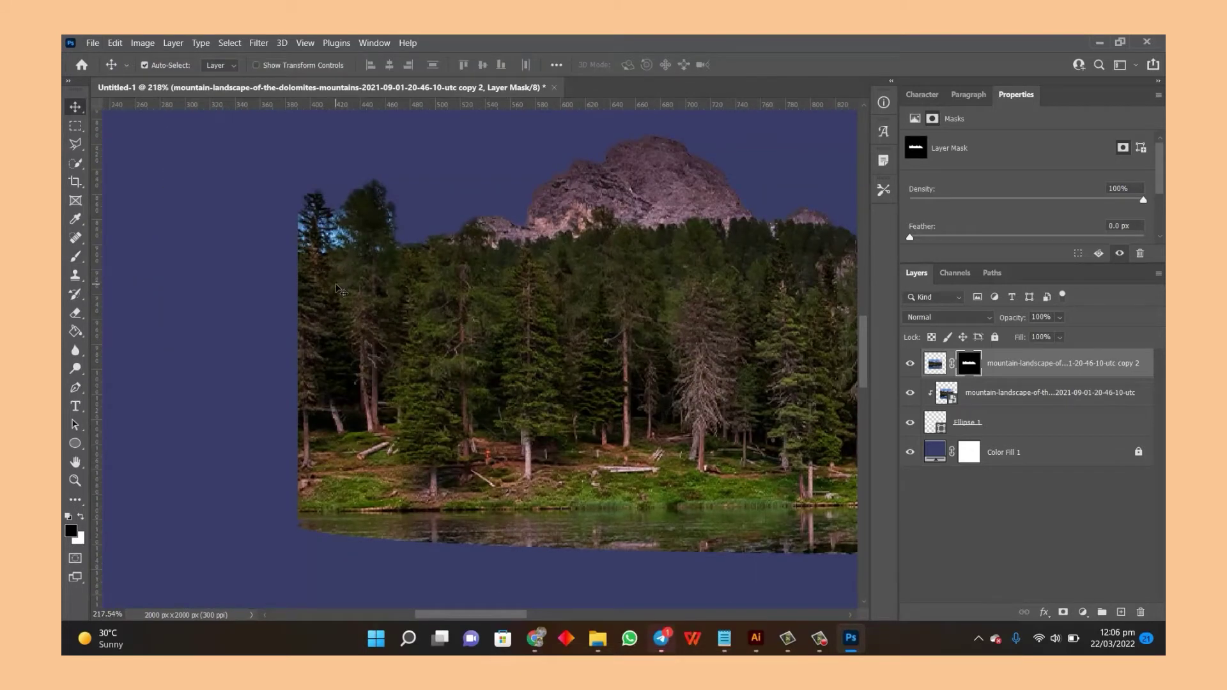
{"action": "key", "text": "b"}
{"action": "right_click", "coordinate": [345, 274]}
{"action": "left_click", "coordinate": [452, 305]}
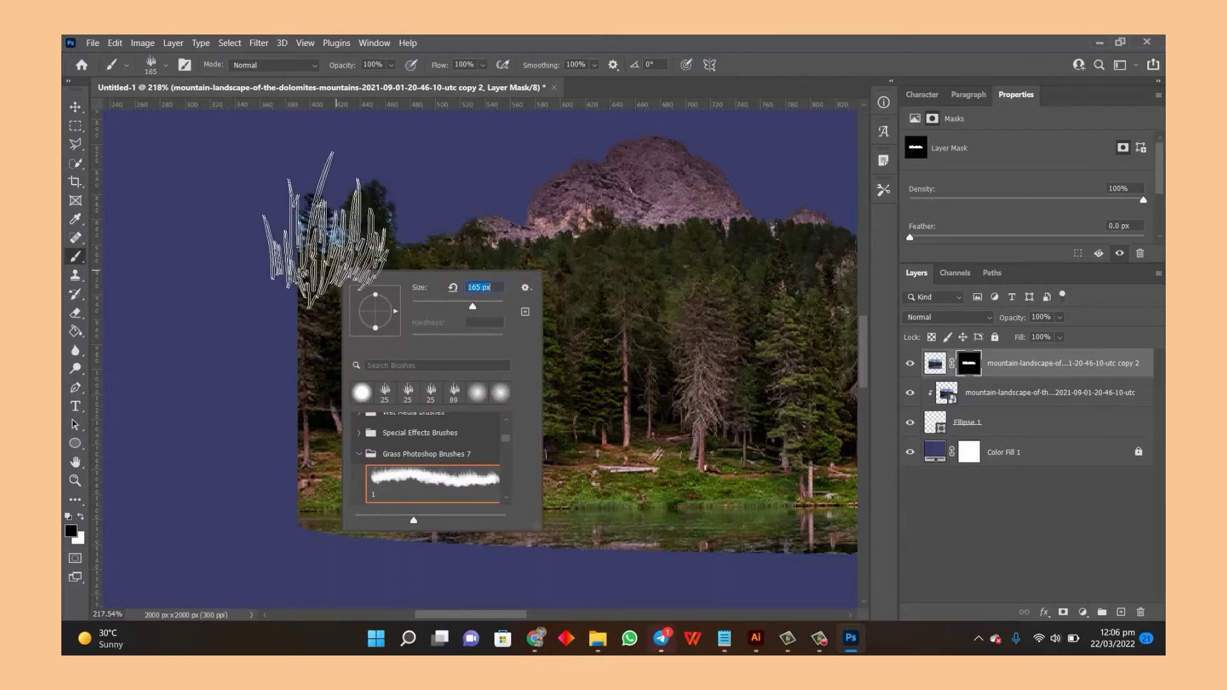
{"action": "left_click_drag", "start_coordinate": [397, 311], "coordinate": [356, 310]}
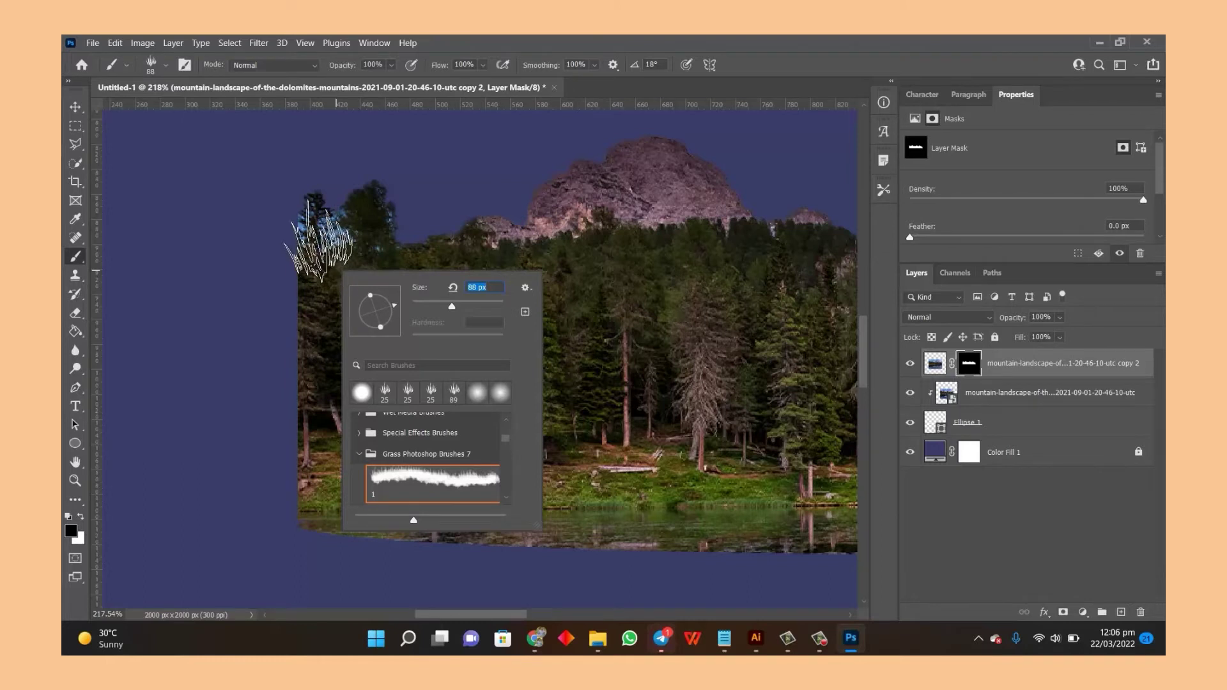
{"action": "left_click", "coordinate": [324, 326]}
Step: Mask the forest's upper-left, lower-left and left edges with black grass strokes
{"action": "left_click", "coordinate": [312, 221]}
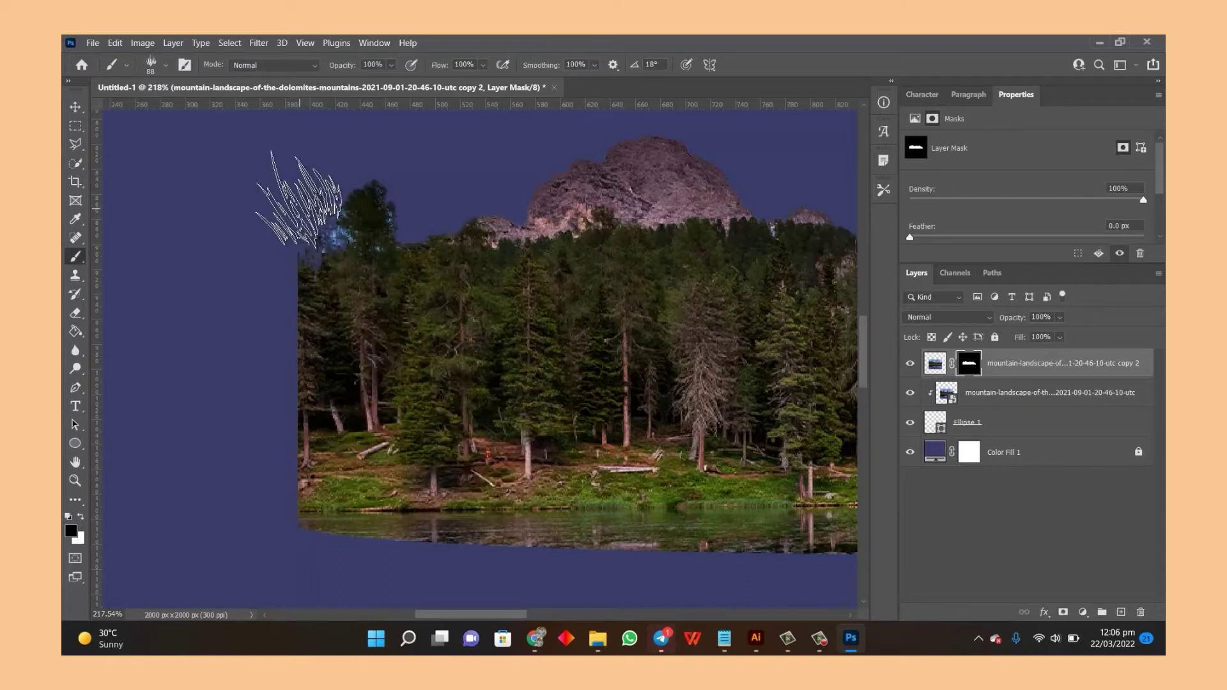
{"action": "left_click_drag", "start_coordinate": [331, 427], "coordinate": [284, 466]}
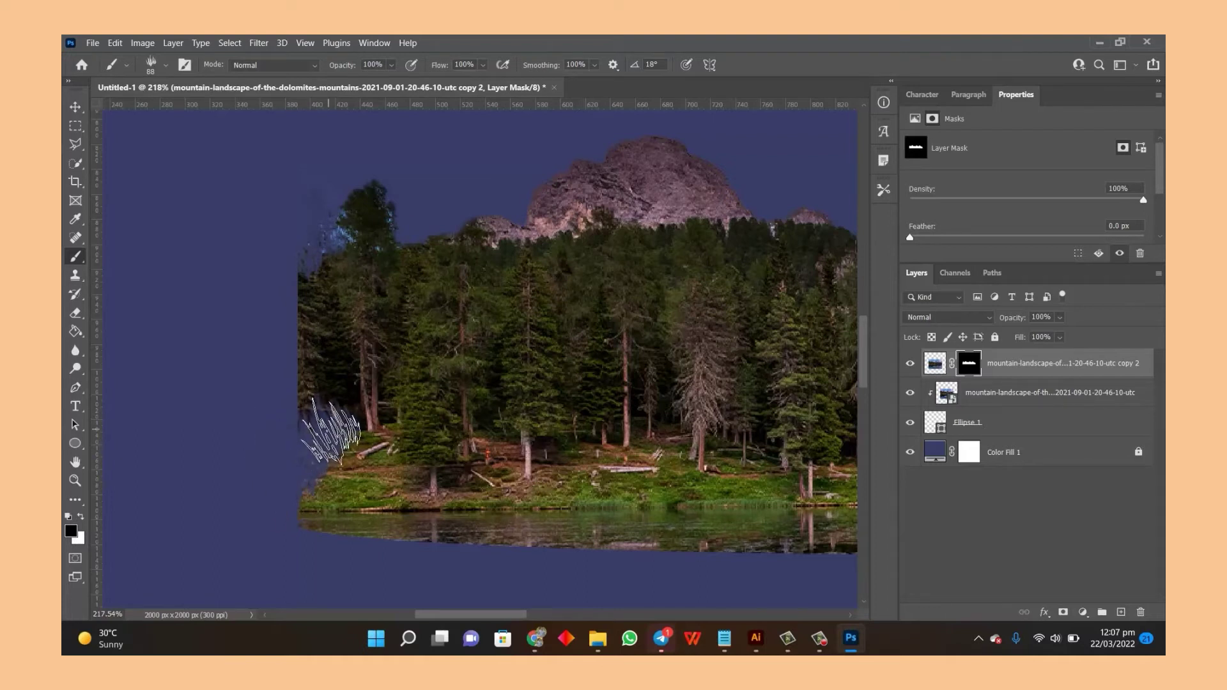
{"action": "right_click", "coordinate": [322, 425]}
{"action": "key", "text": "Escape"}
{"action": "mouse_move", "coordinate": [338, 435]}
{"action": "left_mouse_down"}
{"action": "mouse_move", "coordinate": [322, 411]}
{"action": "mouse_move", "coordinate": [301, 274]}
{"action": "mouse_move", "coordinate": [309, 446]}
{"action": "left_mouse_up"}
{"action": "mouse_move", "coordinate": [281, 296]}
{"action": "left_mouse_down"}
{"action": "mouse_move", "coordinate": [293, 206]}
{"action": "mouse_move", "coordinate": [311, 430]}
{"action": "left_mouse_up"}
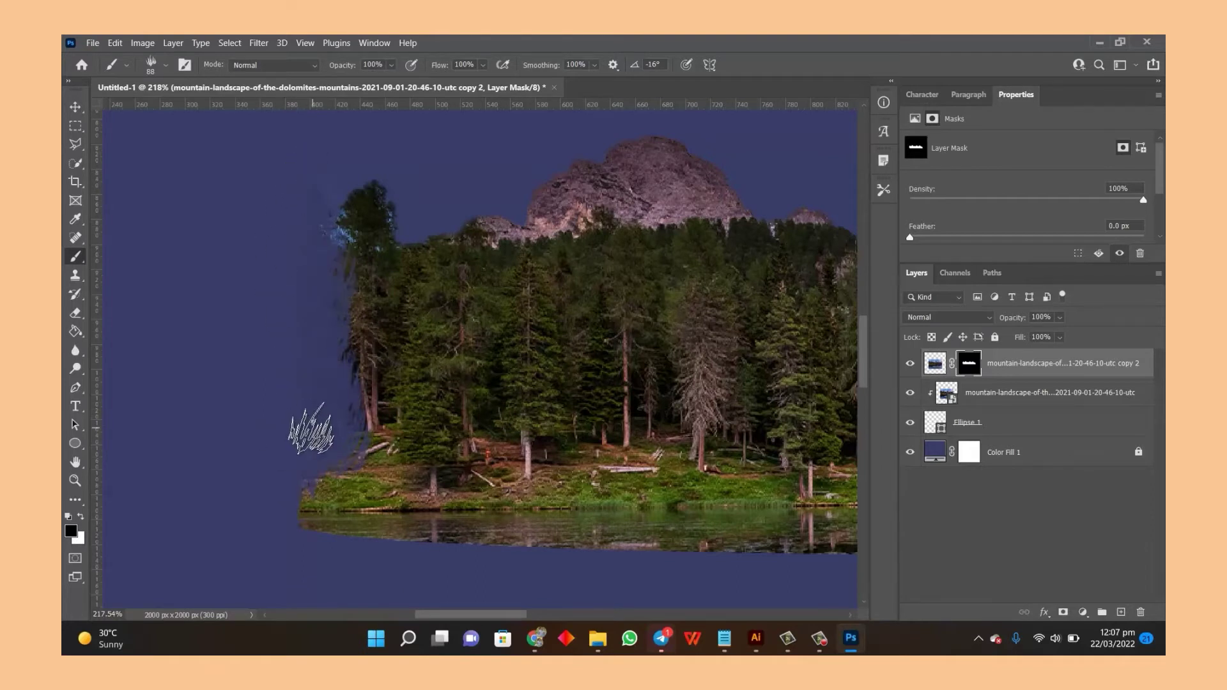
Step: Switch the brush to a soft round tip
{"action": "scroll", "coordinate": [316, 415], "scroll_direction": "down", "scroll_amount": 2}
{"action": "scroll", "coordinate": [305, 412], "scroll_direction": "down", "scroll_amount": 3}
{"action": "scroll", "coordinate": [306, 412], "scroll_direction": "up", "scroll_amount": 3}
{"action": "scroll", "coordinate": [306, 412], "scroll_direction": "up", "scroll_amount": 2}
{"action": "right_click", "coordinate": [337, 274]}
{"action": "double_click", "coordinate": [429, 391]}
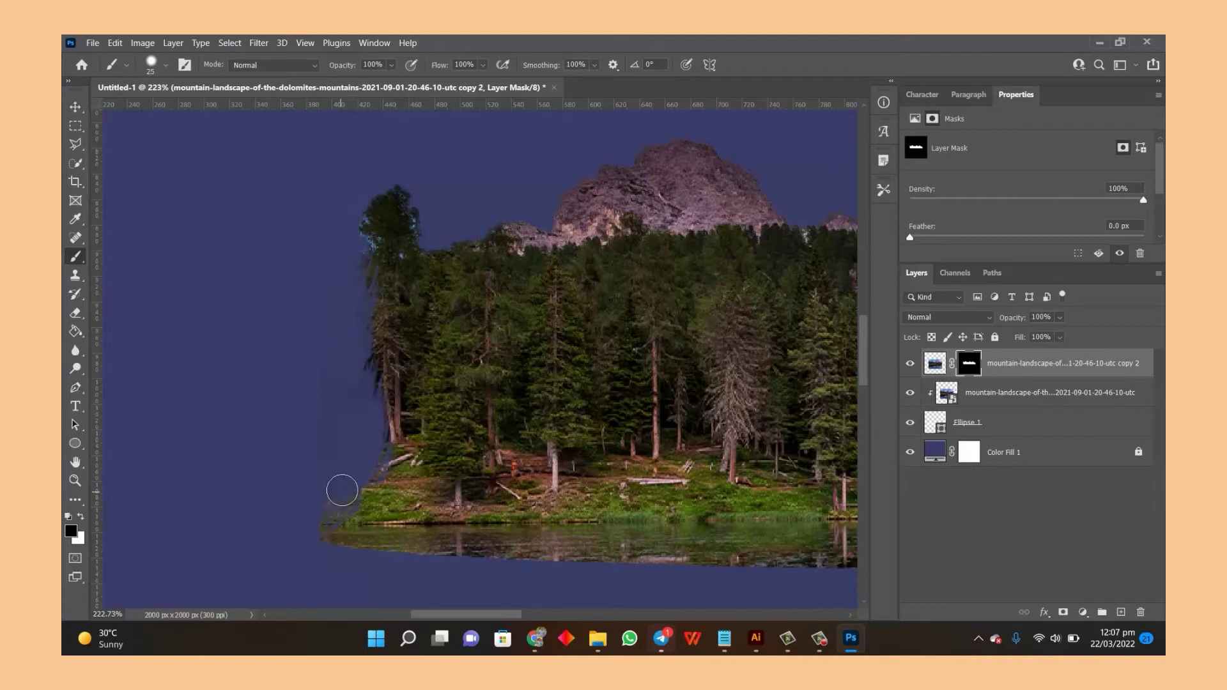
Step: Undo the stray notch cut near the shore's right edge
{"action": "scroll", "coordinate": [356, 389], "scroll_direction": "down", "scroll_amount": 3}
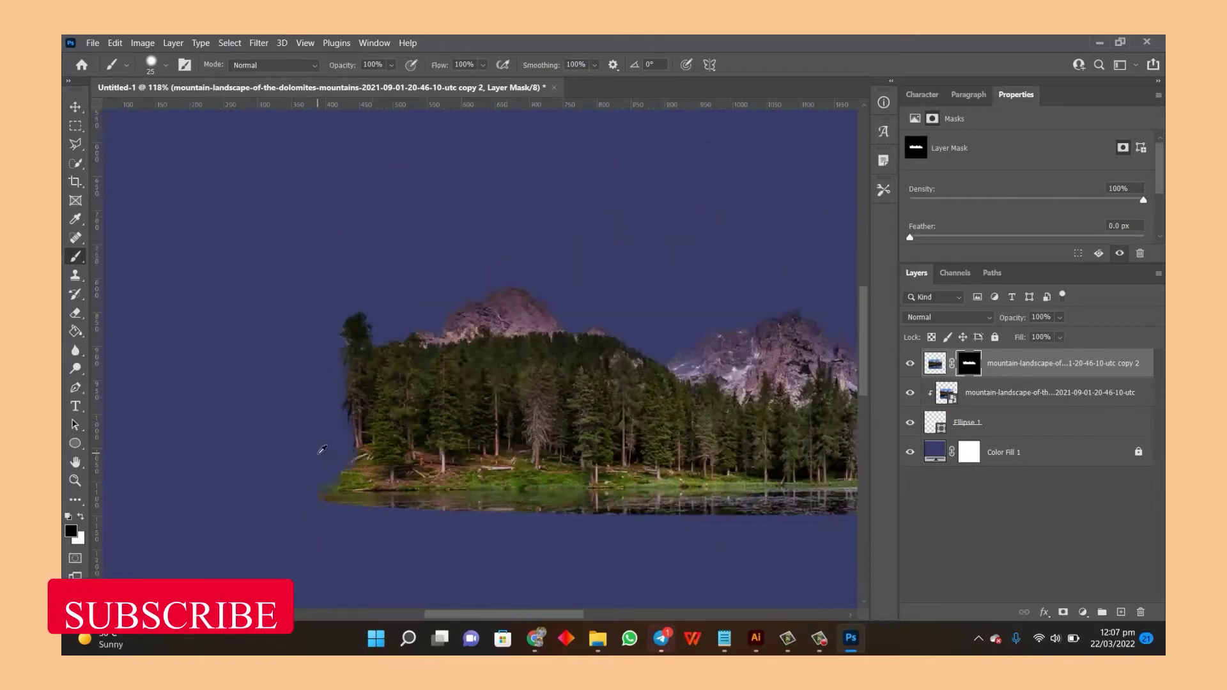
{"action": "scroll", "coordinate": [668, 449], "scroll_direction": "up", "scroll_amount": 3}
{"action": "scroll", "coordinate": [669, 449], "scroll_direction": "up", "scroll_amount": 2}
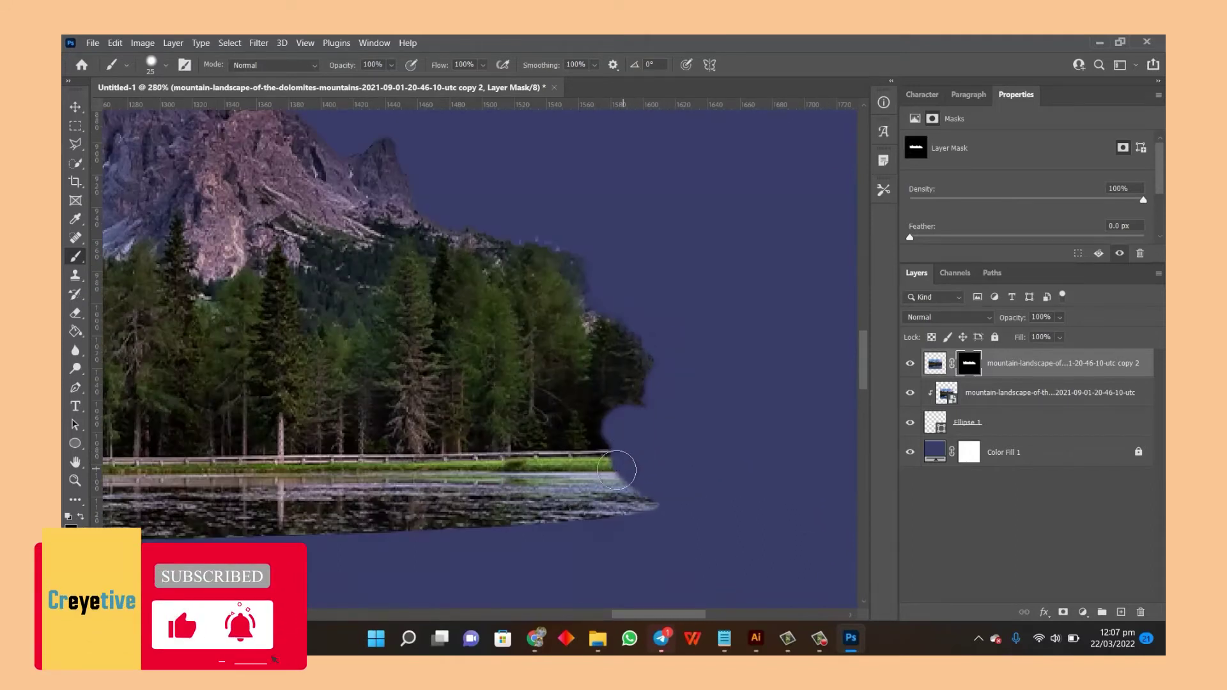
{"action": "key", "text": "ctrl+z"}
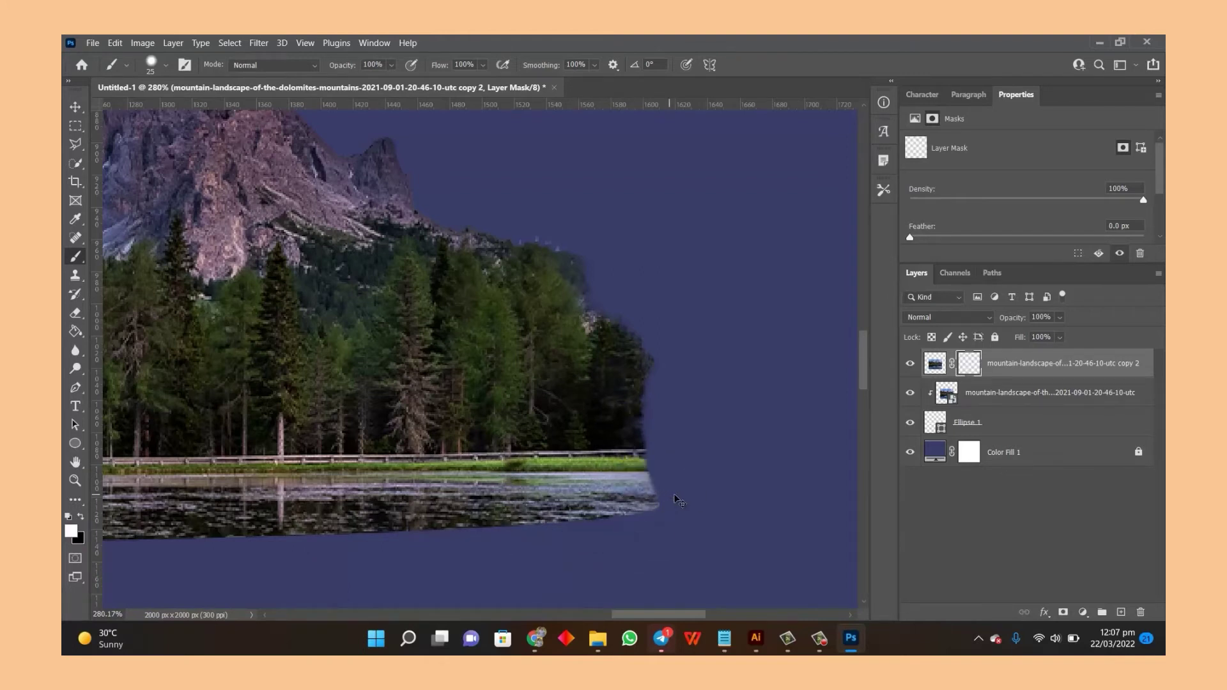
Step: Duplicate the masked landscape layer into copy 3 and open its layer options
{"action": "scroll", "coordinate": [677, 500], "scroll_direction": "down", "scroll_amount": 5}
{"action": "key", "text": "v"}
{"action": "scroll", "coordinate": [393, 480], "scroll_direction": "down", "scroll_amount": 1}
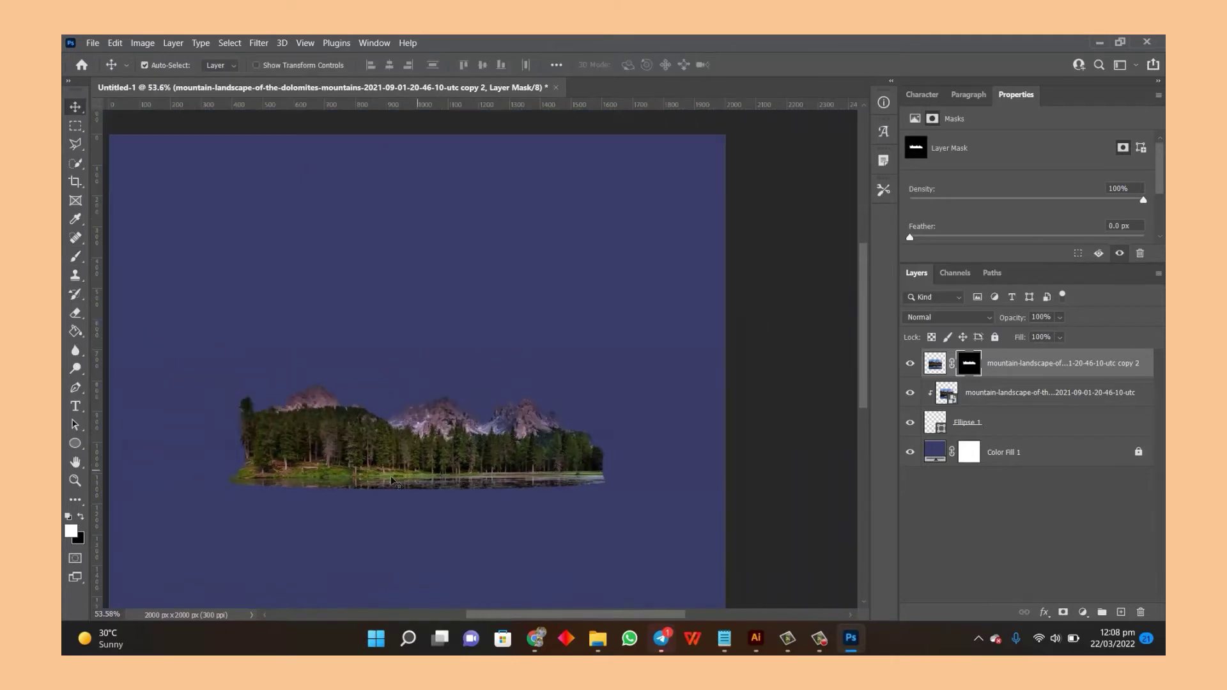
{"action": "scroll", "coordinate": [392, 480], "scroll_direction": "up", "scroll_amount": 1}
{"action": "key", "text": "ctrl+j"}
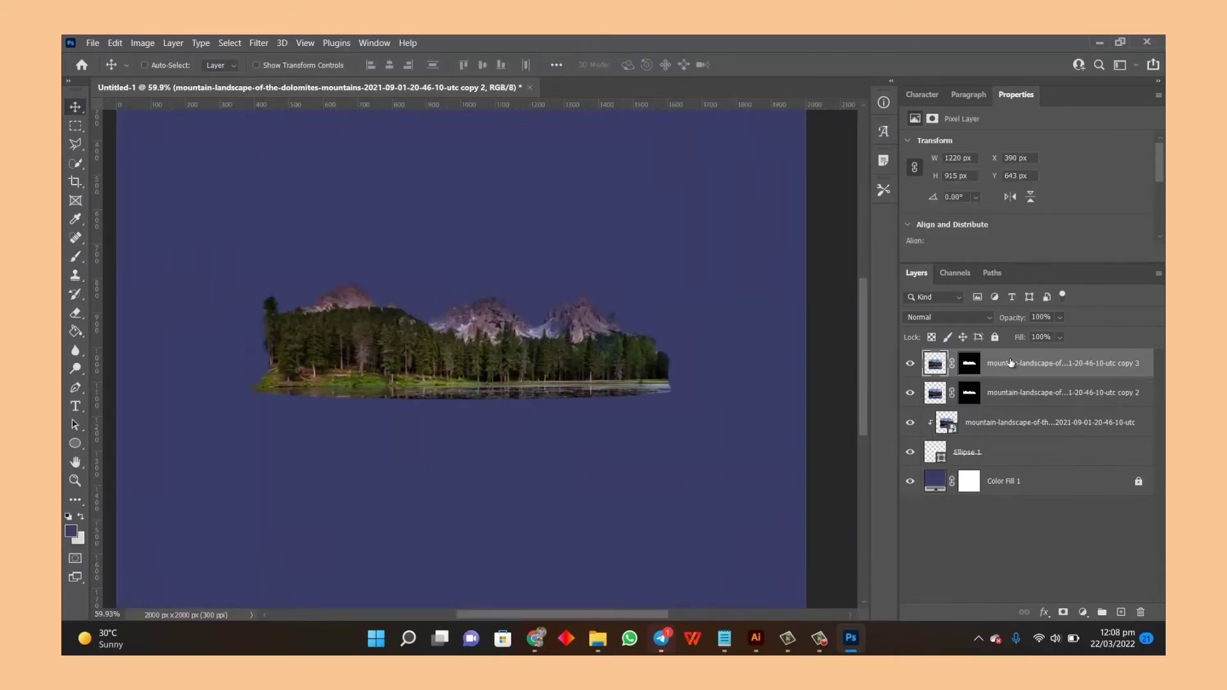
{"action": "right_click", "coordinate": [1010, 363]}
Step: Convert copy 3 to a smart object, flip it vertically, and move it below the island
{"action": "left_click", "coordinate": [947, 240]}
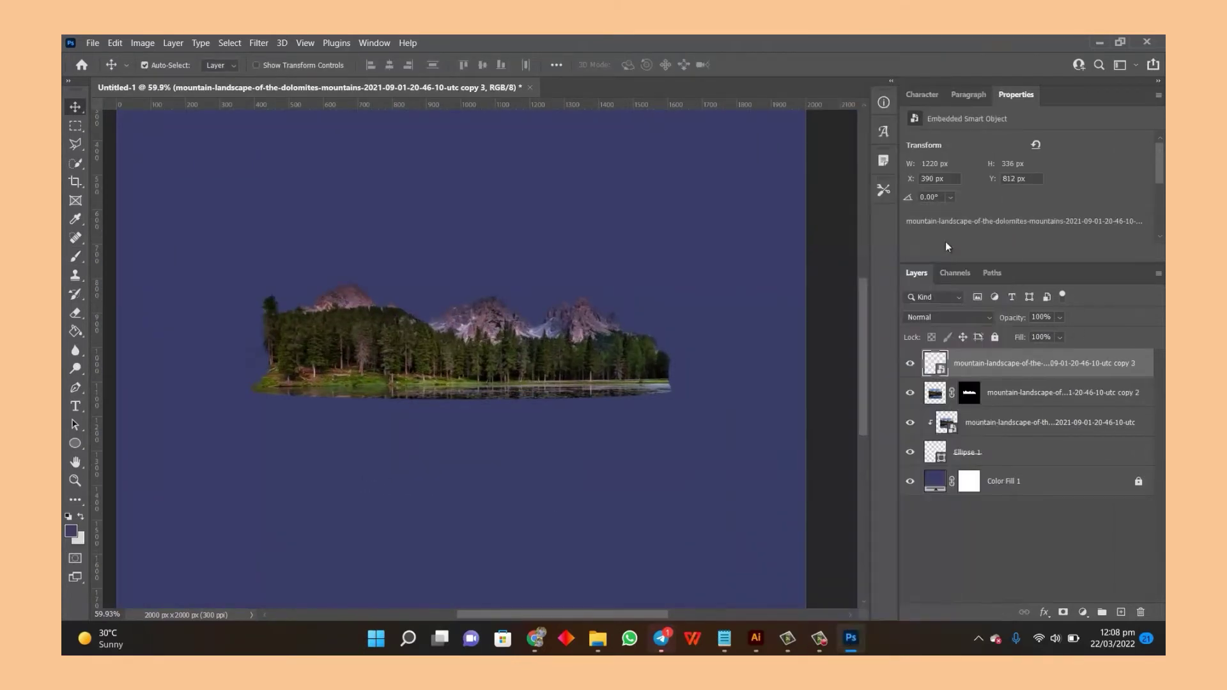
{"action": "key", "text": "ctrl+t"}
{"action": "right_click", "coordinate": [527, 306]}
{"action": "left_click", "coordinate": [562, 579]}
{"action": "left_click_drag", "start_coordinate": [500, 323], "coordinate": [500, 423]}
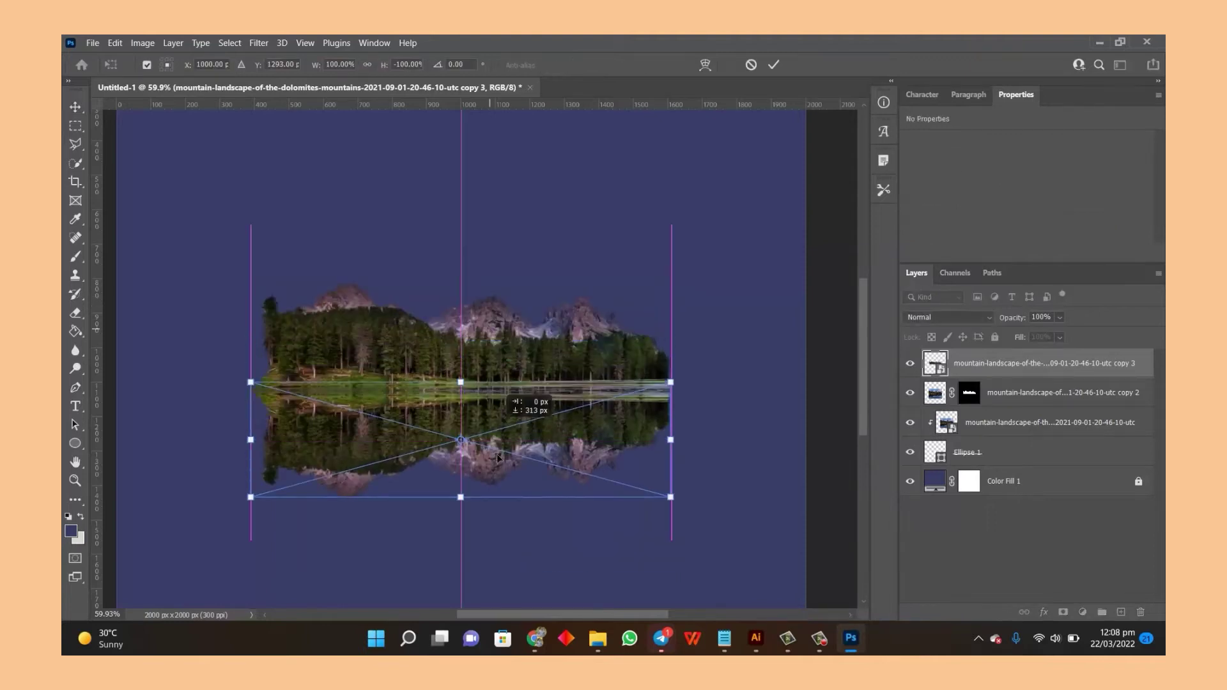
Step: Warp the flipped copy, pulling its corners and sides inward into a tapered underside
{"action": "scroll", "coordinate": [444, 419], "scroll_direction": "up", "scroll_amount": 2}
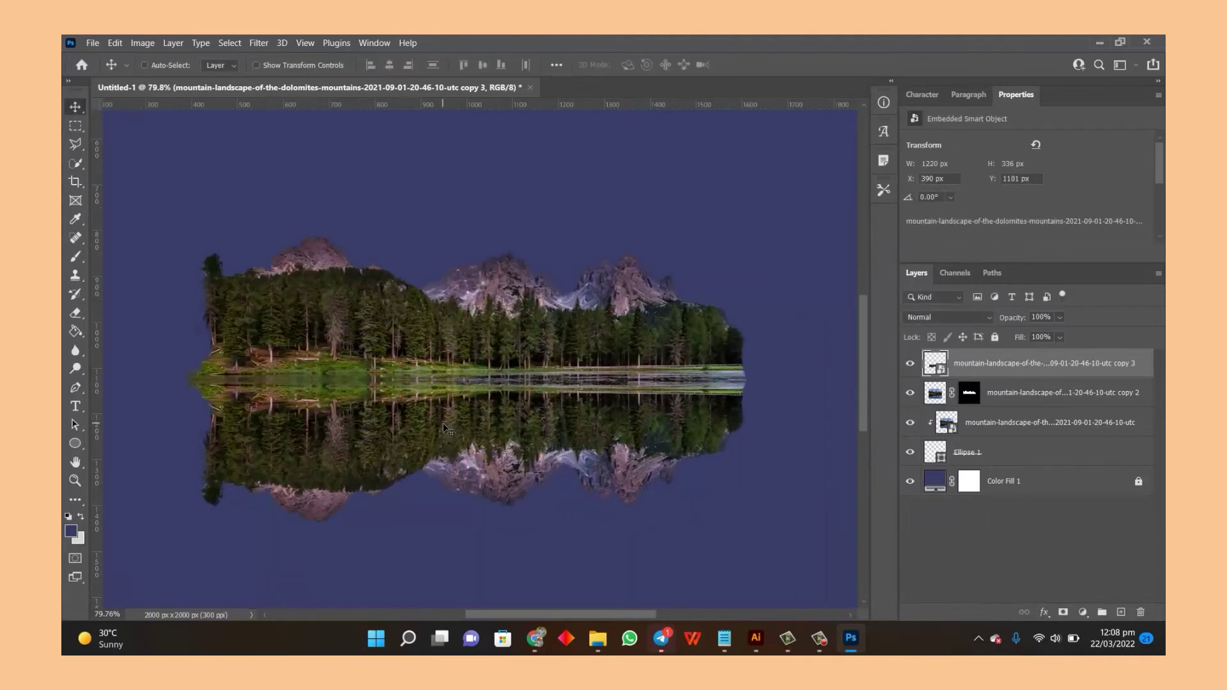
{"action": "right_click", "coordinate": [460, 305]}
{"action": "left_click", "coordinate": [463, 312]}
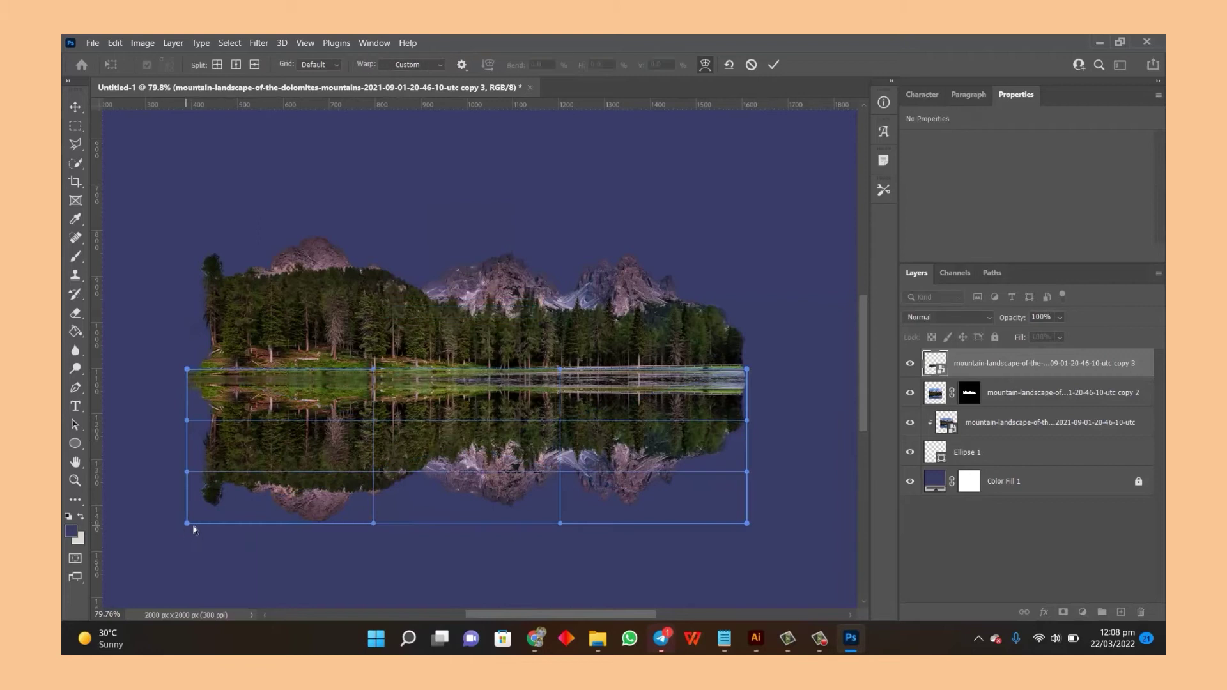
{"action": "left_click_drag", "start_coordinate": [195, 529], "coordinate": [266, 545]}
{"action": "left_click_drag", "start_coordinate": [186, 470], "coordinate": [237, 470]}
{"action": "left_click_drag", "start_coordinate": [264, 541], "coordinate": [283, 541]}
{"action": "left_click_drag", "start_coordinate": [746, 523], "coordinate": [682, 530]}
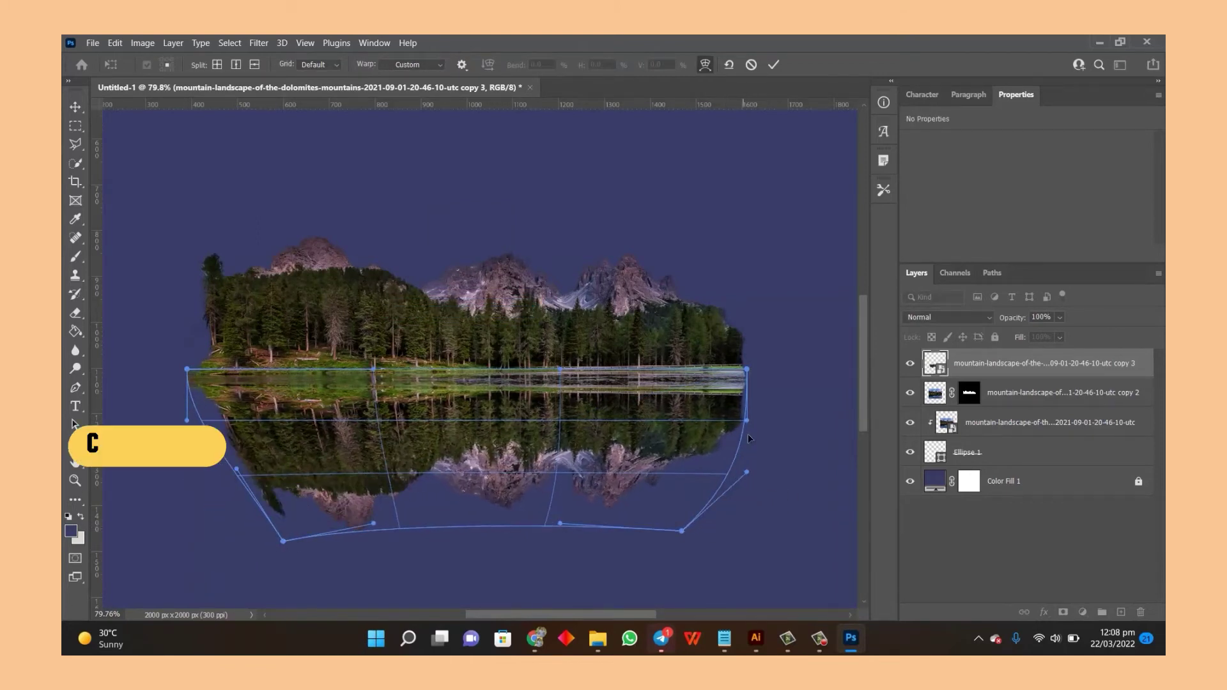
{"action": "left_click_drag", "start_coordinate": [746, 420], "coordinate": [720, 421]}
{"action": "left_click_drag", "start_coordinate": [682, 530], "coordinate": [636, 538]}
{"action": "left_click_drag", "start_coordinate": [358, 540], "coordinate": [320, 537]}
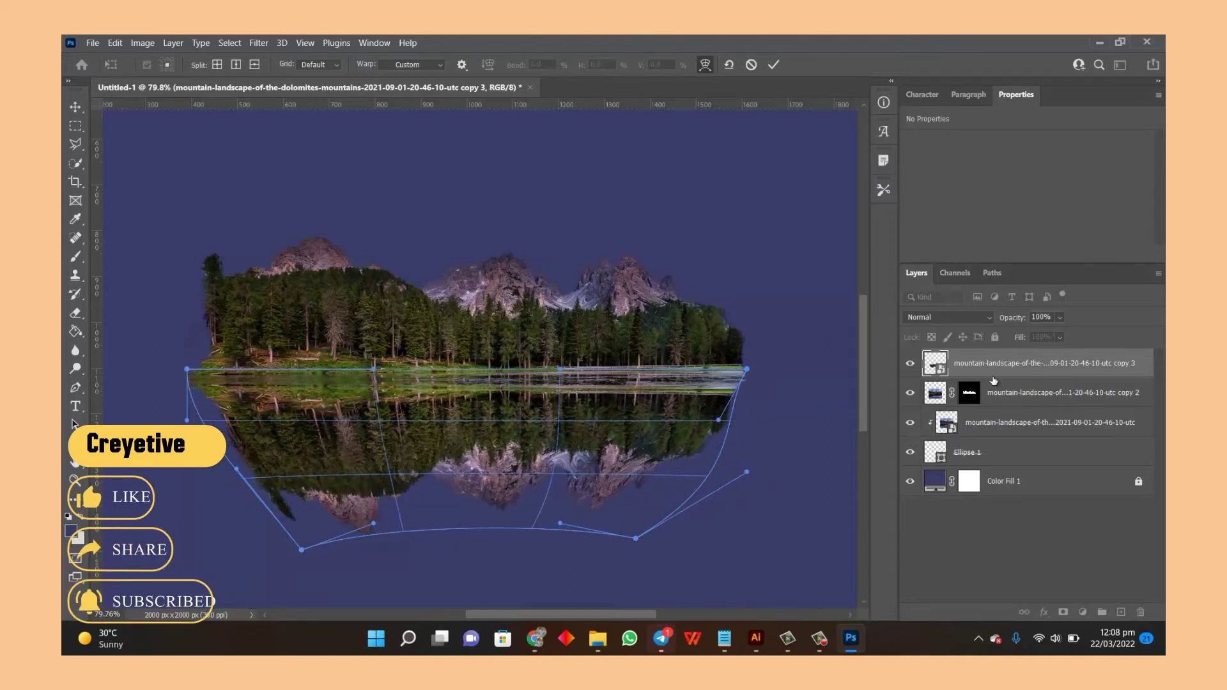
{"action": "key", "text": "Return"}
Step: Move the underside below Ellipse 1 and darken it with a Levels adjustment, black input 74
{"action": "left_click_drag", "start_coordinate": [1036, 363], "coordinate": [989, 461]}
{"action": "mouse_move", "coordinate": [708, 428]}
{"action": "left_mouse_down"}
{"action": "mouse_move", "coordinate": [711, 441]}
{"action": "mouse_move", "coordinate": [712, 428]}
{"action": "left_mouse_up"}
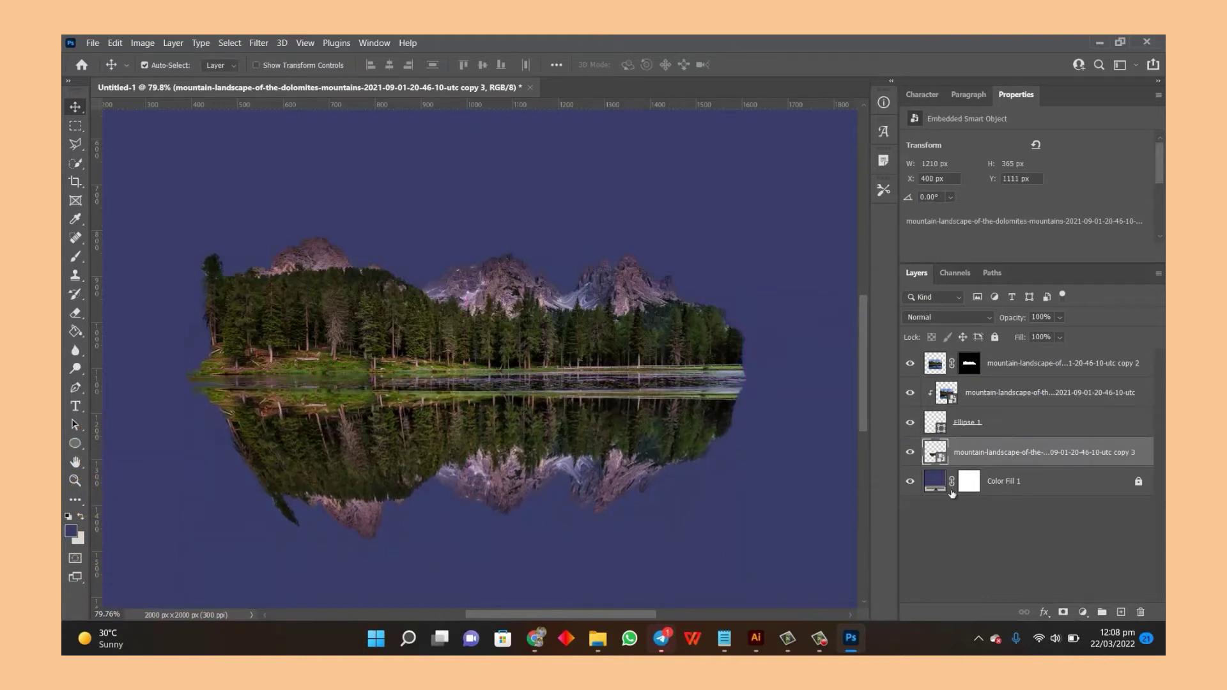
{"action": "left_click", "coordinate": [1082, 612]}
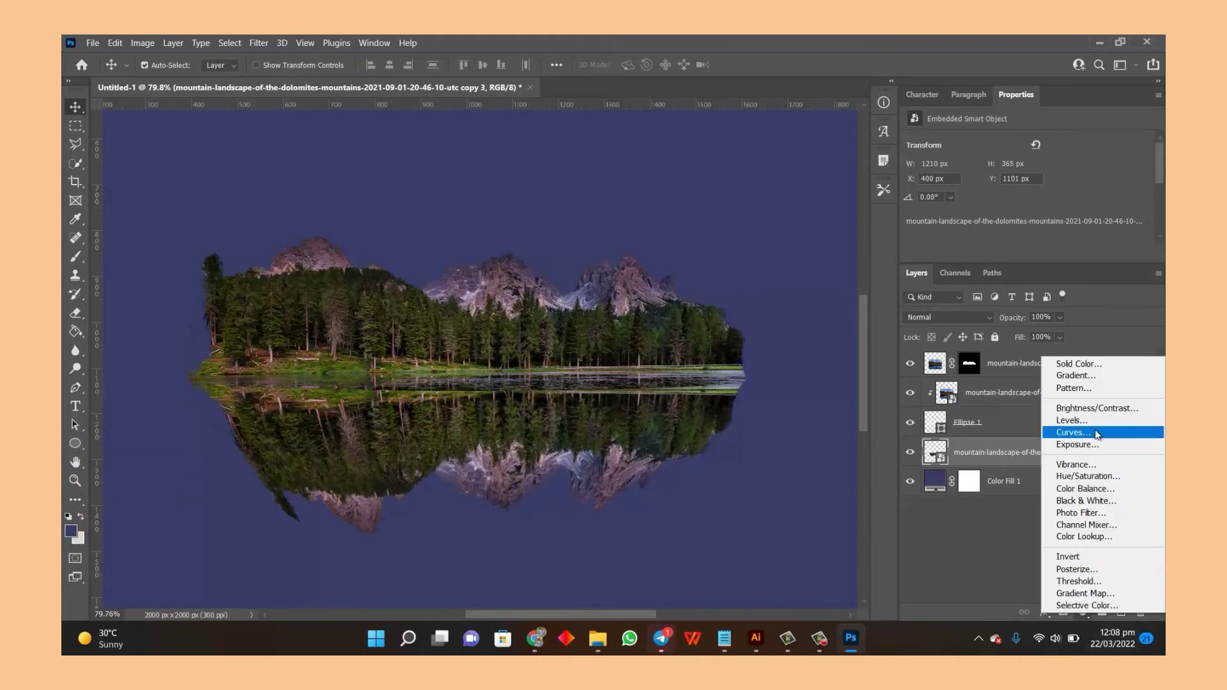
{"action": "left_click", "coordinate": [1074, 434]}
{"action": "left_click_drag", "start_coordinate": [946, 178], "coordinate": [999, 177]}
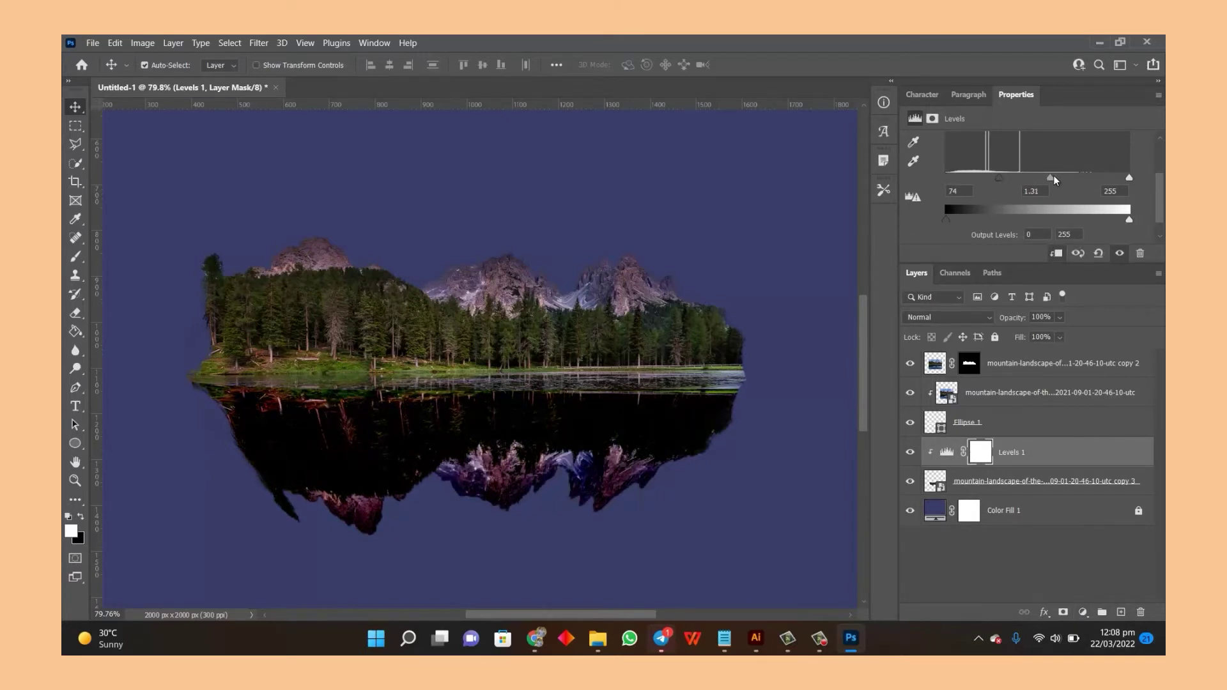
Step: Drag the soil texture image from the Assets folder into the composite
{"action": "left_click", "coordinate": [1042, 481]}
{"action": "key", "text": "alt+Tab"}
{"action": "mouse_move", "coordinate": [859, 243]}
{"action": "left_mouse_down"}
{"action": "mouse_move", "coordinate": [515, 440]}
{"action": "mouse_move", "coordinate": [535, 440]}
{"action": "left_mouse_up"}
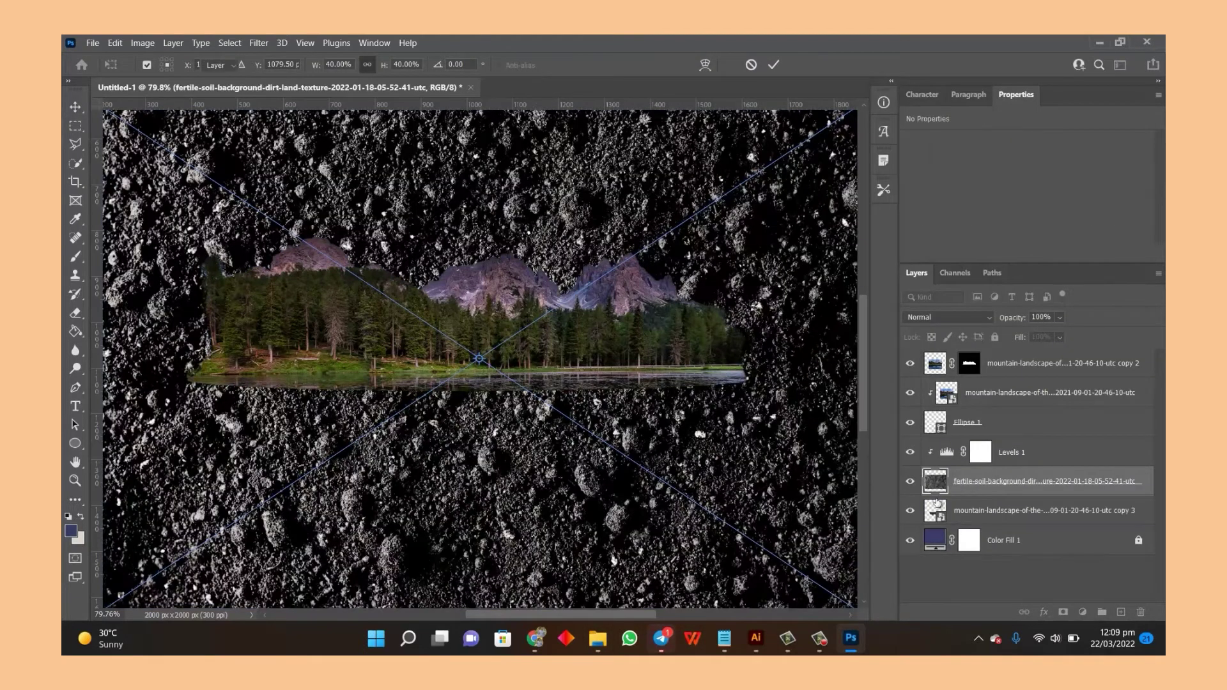
Step: Clip the soil texture to the underside and scale it under the island's left half
{"action": "left_click", "coordinate": [936, 498], "text": "alt"}
{"action": "key", "text": "ctrl+0"}
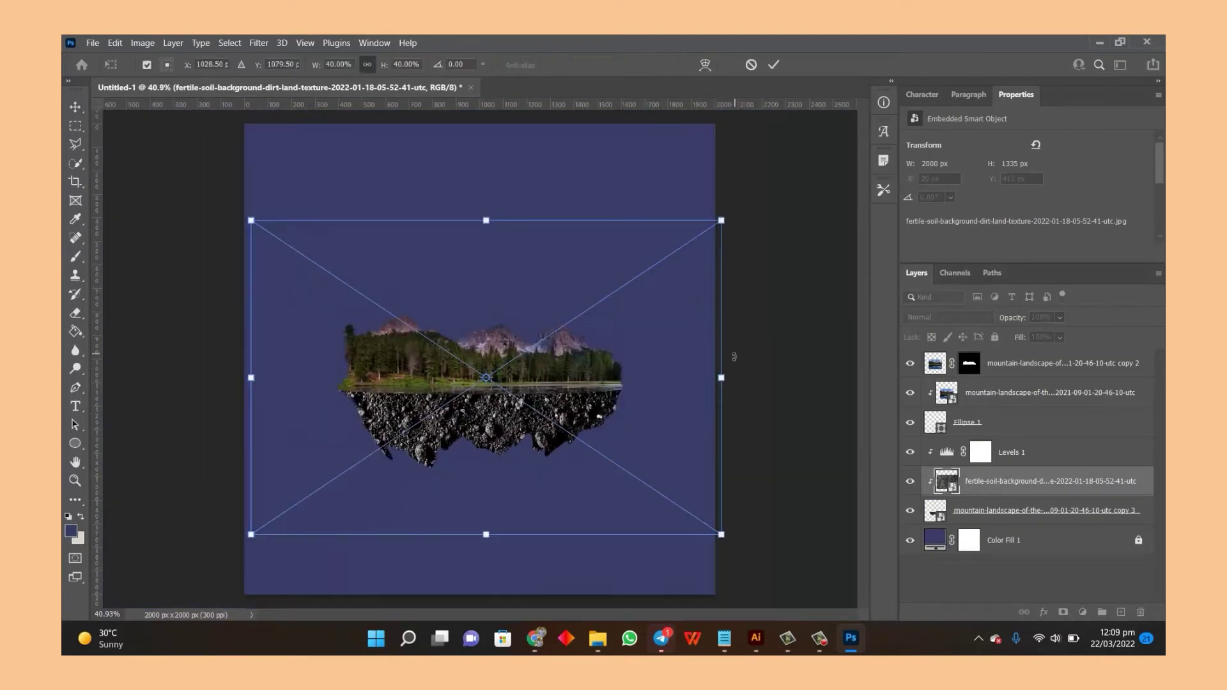
{"action": "left_click_drag", "start_coordinate": [721, 220], "coordinate": [439, 409]}
{"action": "left_click_drag", "start_coordinate": [386, 473], "coordinate": [464, 406]}
{"action": "scroll", "coordinate": [465, 407], "scroll_direction": "up", "scroll_amount": 3}
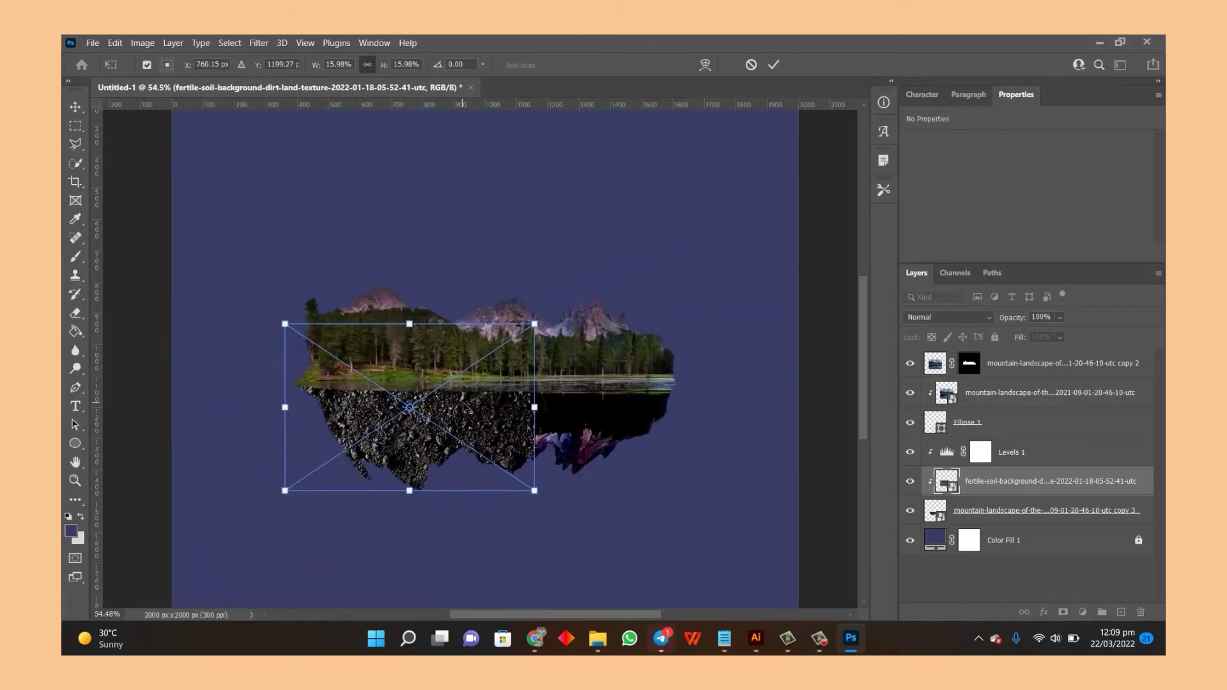
{"action": "scroll", "coordinate": [464, 406], "scroll_direction": "up", "scroll_amount": 2}
{"action": "left_click_drag", "start_coordinate": [567, 286], "coordinate": [451, 365]}
{"action": "left_click_drag", "start_coordinate": [414, 408], "coordinate": [425, 387]}
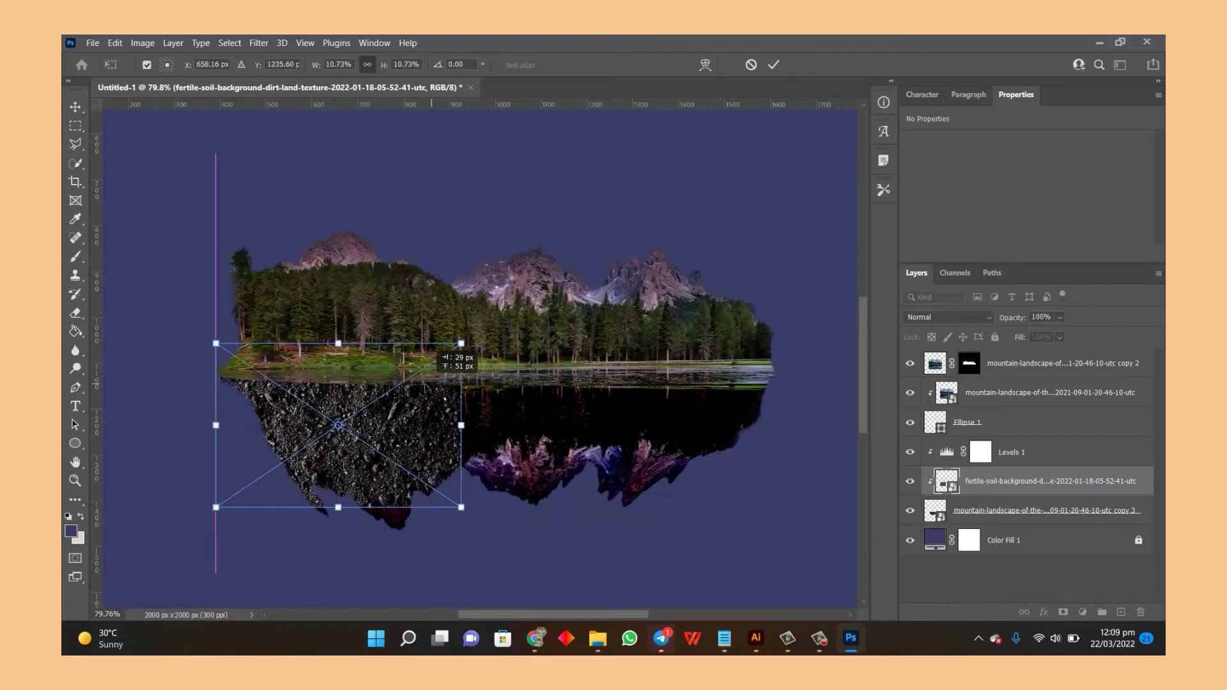
{"action": "left_click_drag", "start_coordinate": [457, 508], "coordinate": [505, 525]}
{"action": "key", "text": "Return"}
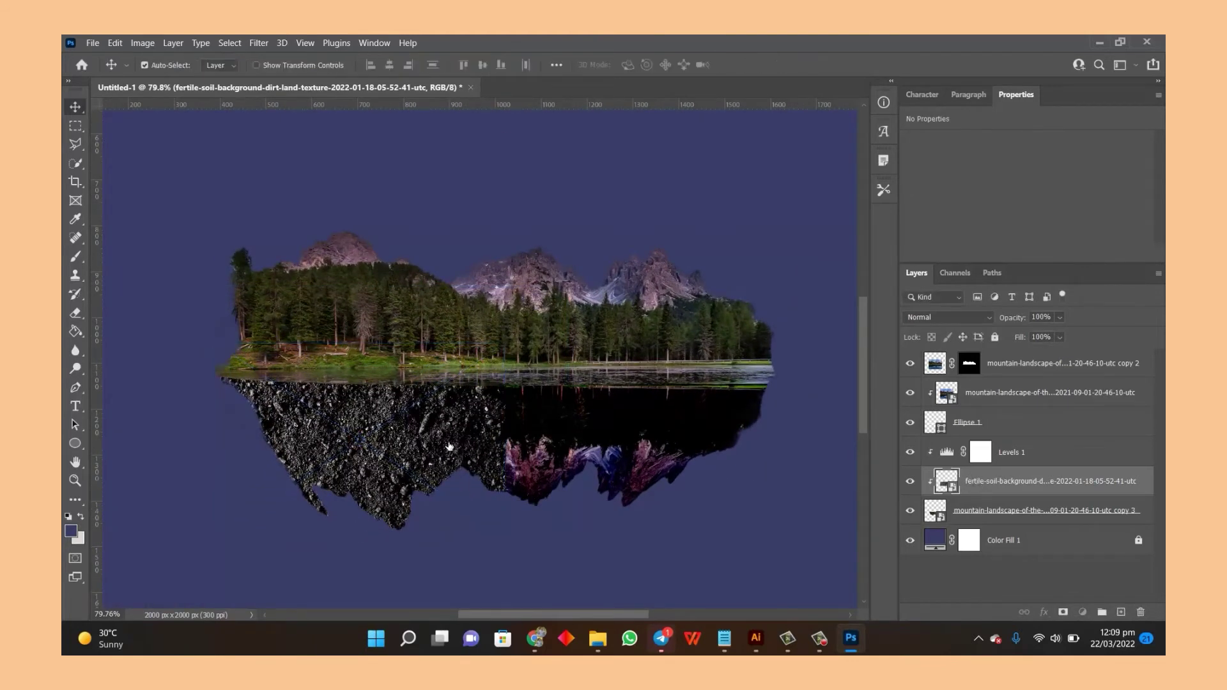
Step: Warp the soil texture into a tapered, jagged underside shape
{"action": "scroll", "coordinate": [386, 415], "scroll_direction": "up", "scroll_amount": 2}
{"action": "key", "text": "ctrl+t"}
{"action": "right_click", "coordinate": [386, 415]}
{"action": "left_click", "coordinate": [409, 279]}
{"action": "left_click_drag", "start_coordinate": [435, 377], "coordinate": [351, 387]}
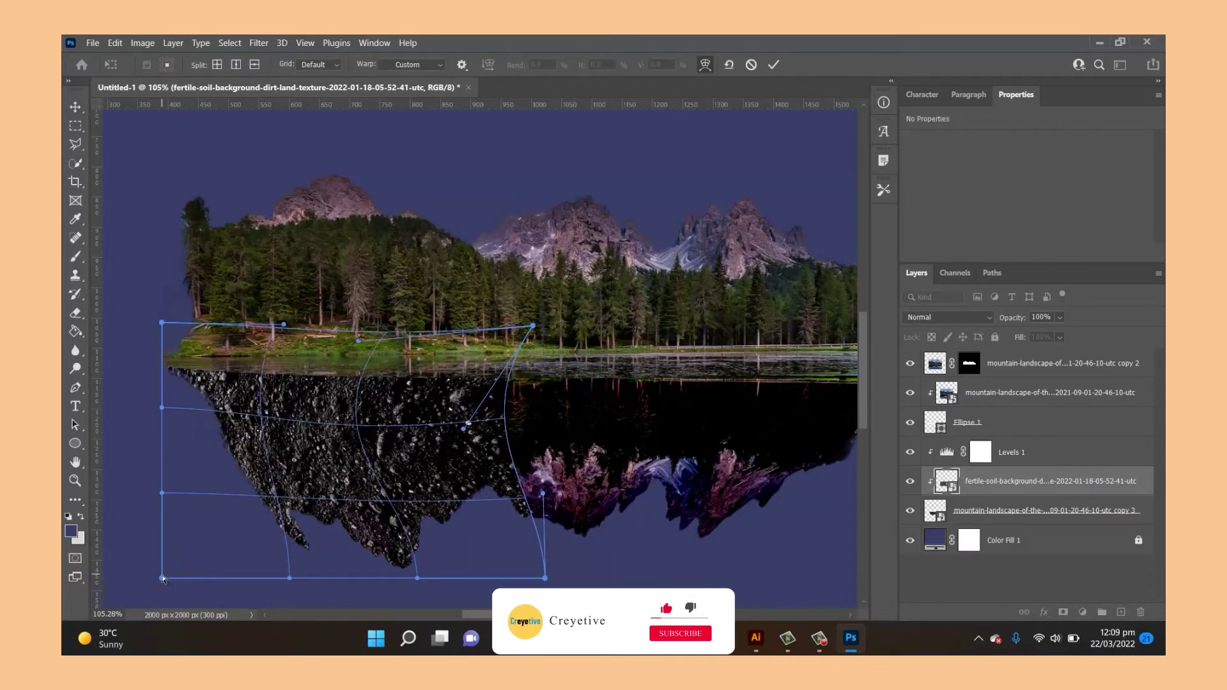
{"action": "left_click_drag", "start_coordinate": [172, 508], "coordinate": [207, 514]}
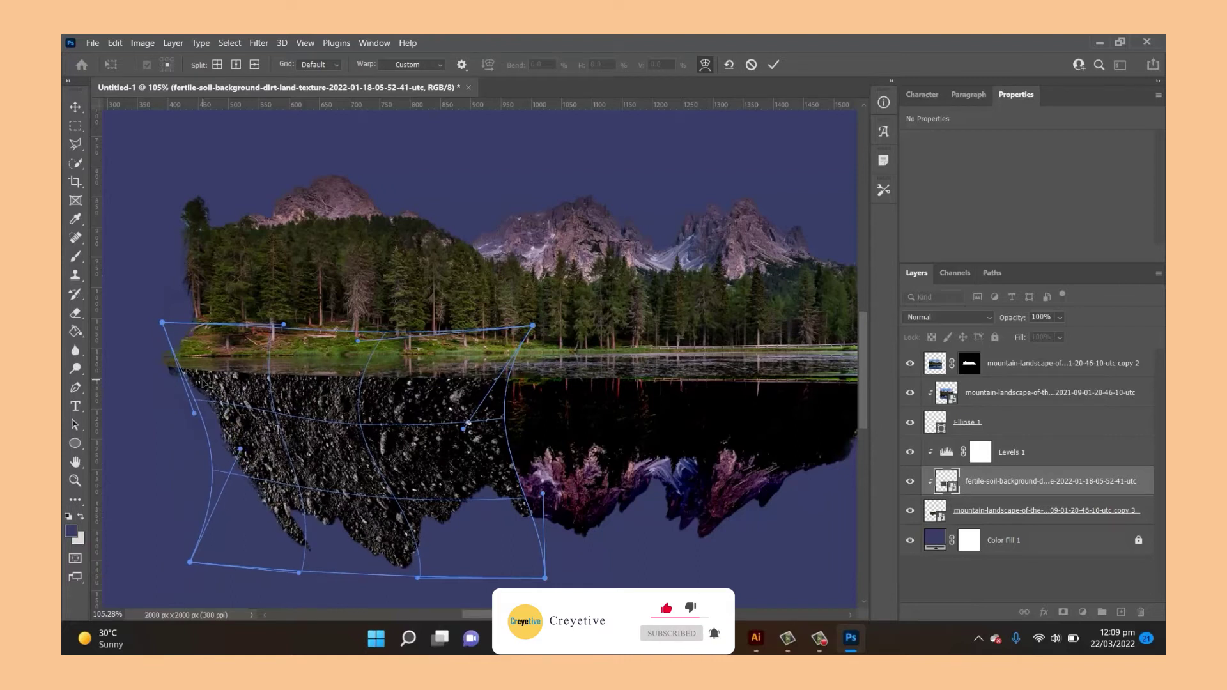
{"action": "left_click_drag", "start_coordinate": [192, 400], "coordinate": [259, 550]}
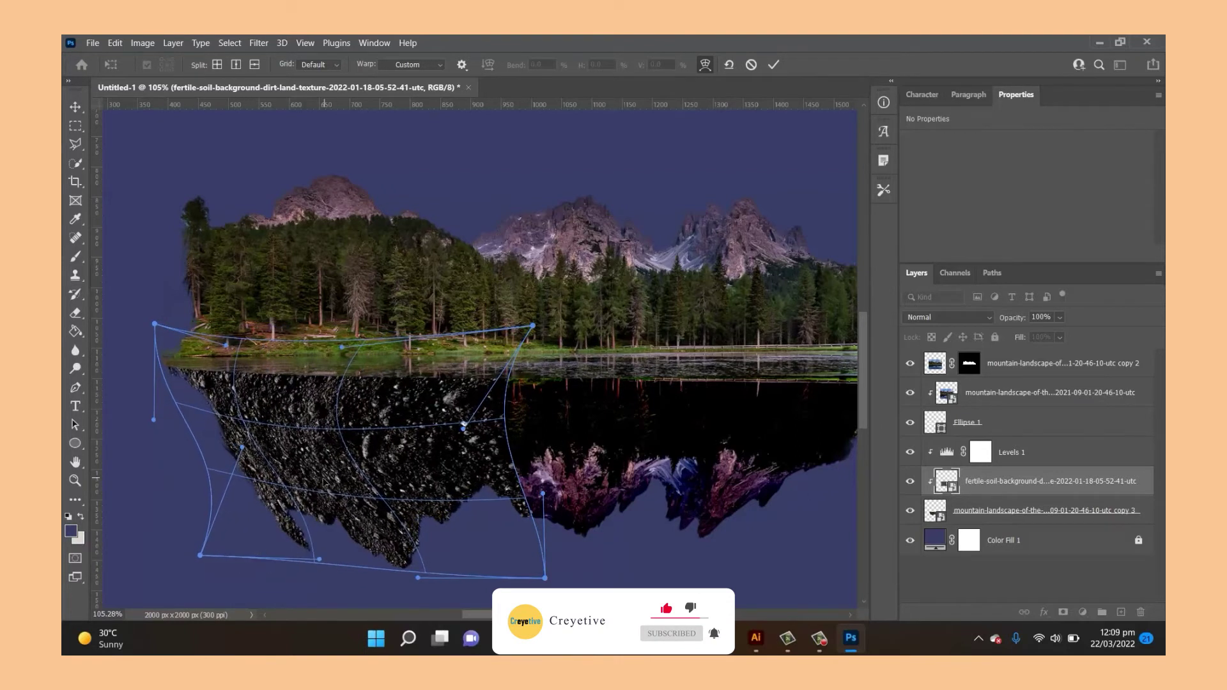
{"action": "left_click_drag", "start_coordinate": [447, 384], "coordinate": [472, 375]}
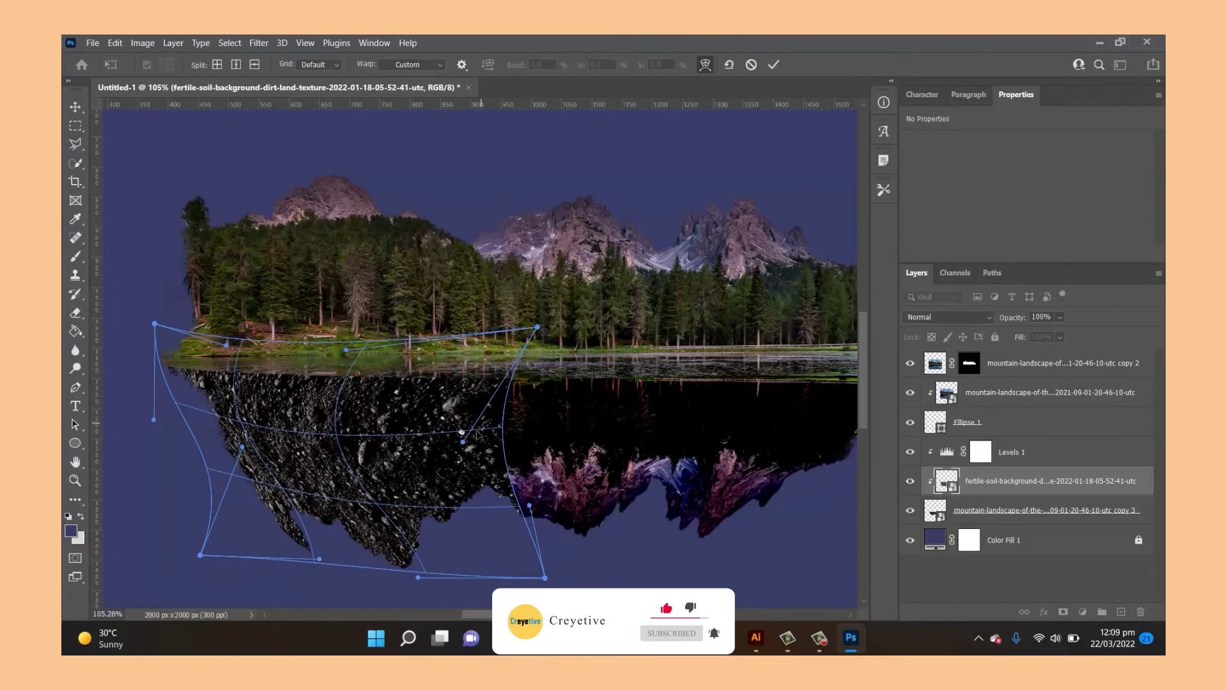
{"action": "key", "text": "Return"}
Step: Drag a second copy of the soil texture image from its folder onto the canvas
{"action": "scroll", "coordinate": [438, 469], "scroll_direction": "down", "scroll_amount": 3}
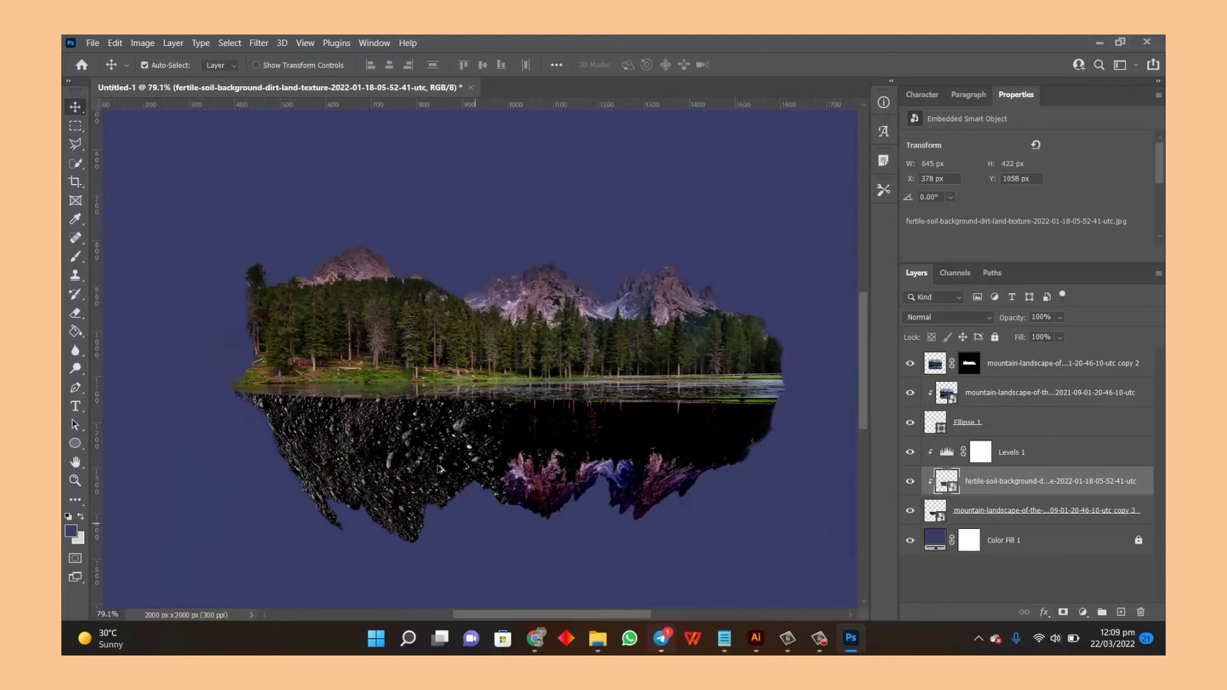
{"action": "scroll", "coordinate": [438, 469], "scroll_direction": "down", "scroll_amount": 2}
{"action": "left_click", "coordinate": [597, 637]}
{"action": "left_click_drag", "start_coordinate": [843, 403], "coordinate": [534, 435]}
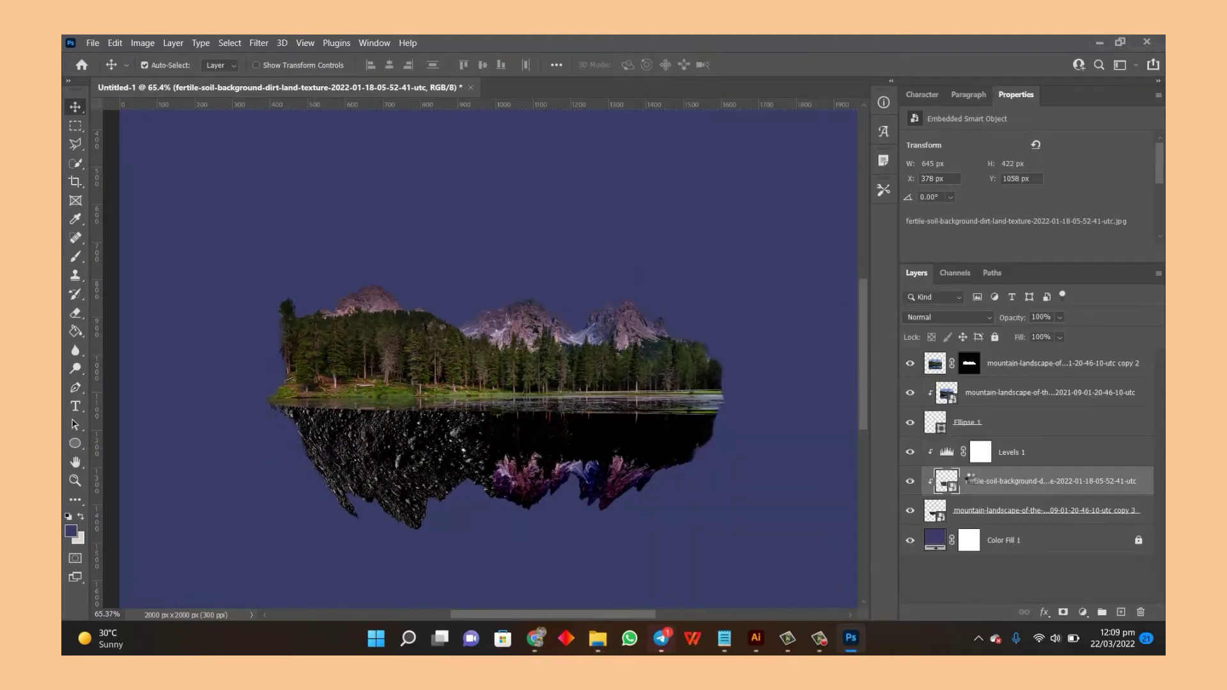
Step: Place the dropped soil image and clip the Levels adjustment to the soil below
{"action": "key", "text": "Return"}
{"action": "scroll", "coordinate": [670, 459], "scroll_direction": "down", "scroll_amount": 2}
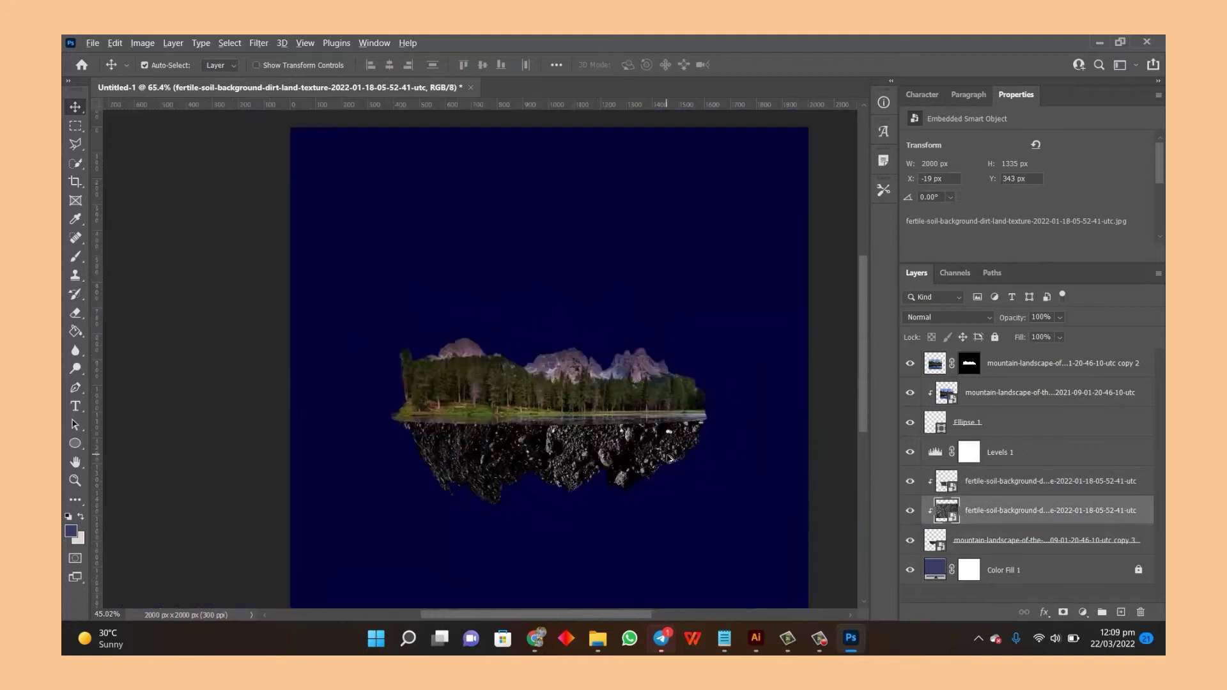
{"action": "scroll", "coordinate": [670, 459], "scroll_direction": "up", "scroll_amount": 2}
{"action": "scroll", "coordinate": [670, 459], "scroll_direction": "up", "scroll_amount": 1}
{"action": "left_click", "coordinate": [971, 452]}
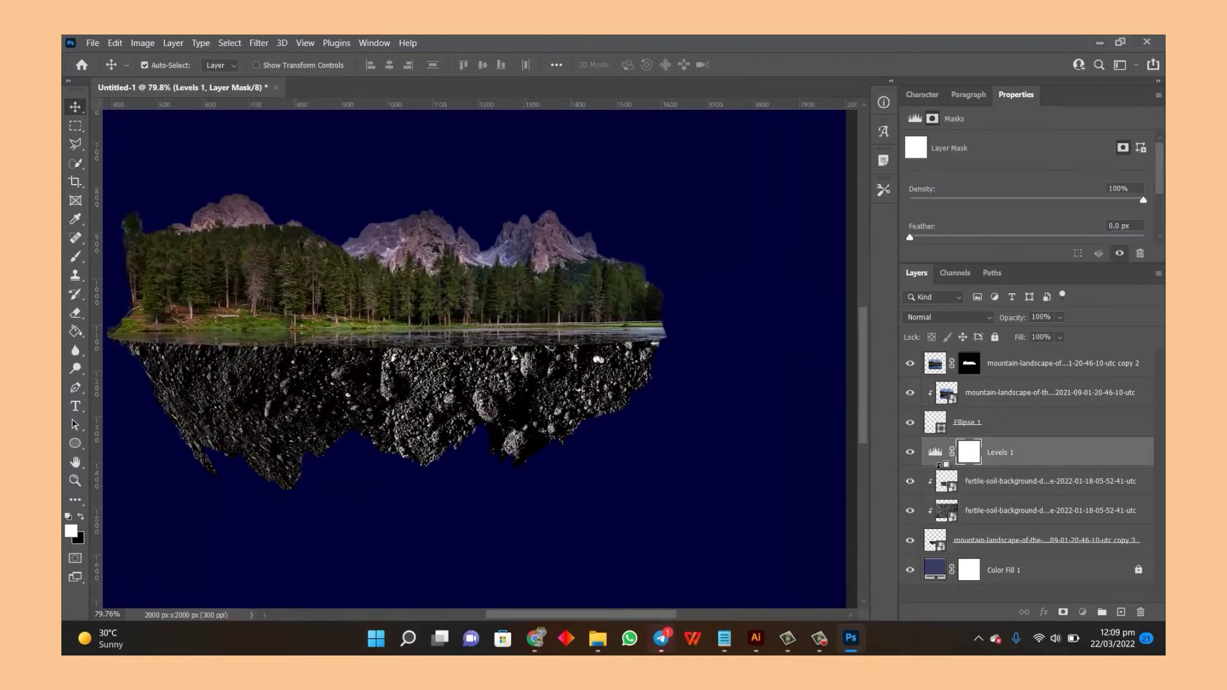
{"action": "key", "text": "ctrl+alt+g"}
Step: Shrink the second soil layer and move it over the right-side reflection
{"action": "left_click", "coordinate": [982, 514]}
{"action": "key", "text": "ctrl+t"}
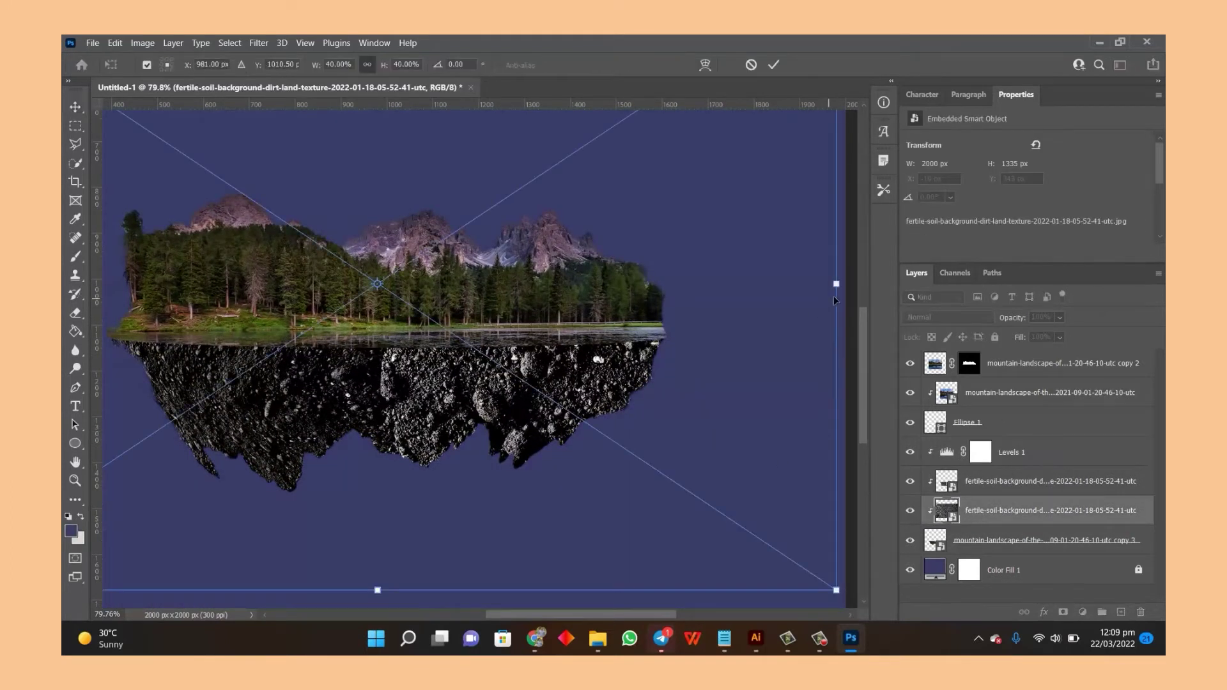
{"action": "left_click_drag", "start_coordinate": [837, 591], "coordinate": [365, 432]}
{"action": "left_click_drag", "start_coordinate": [463, 300], "coordinate": [733, 359]}
{"action": "mouse_move", "coordinate": [822, 358]}
{"action": "left_mouse_down"}
{"action": "mouse_move", "coordinate": [664, 344]}
{"action": "mouse_move", "coordinate": [681, 366]}
{"action": "left_mouse_up"}
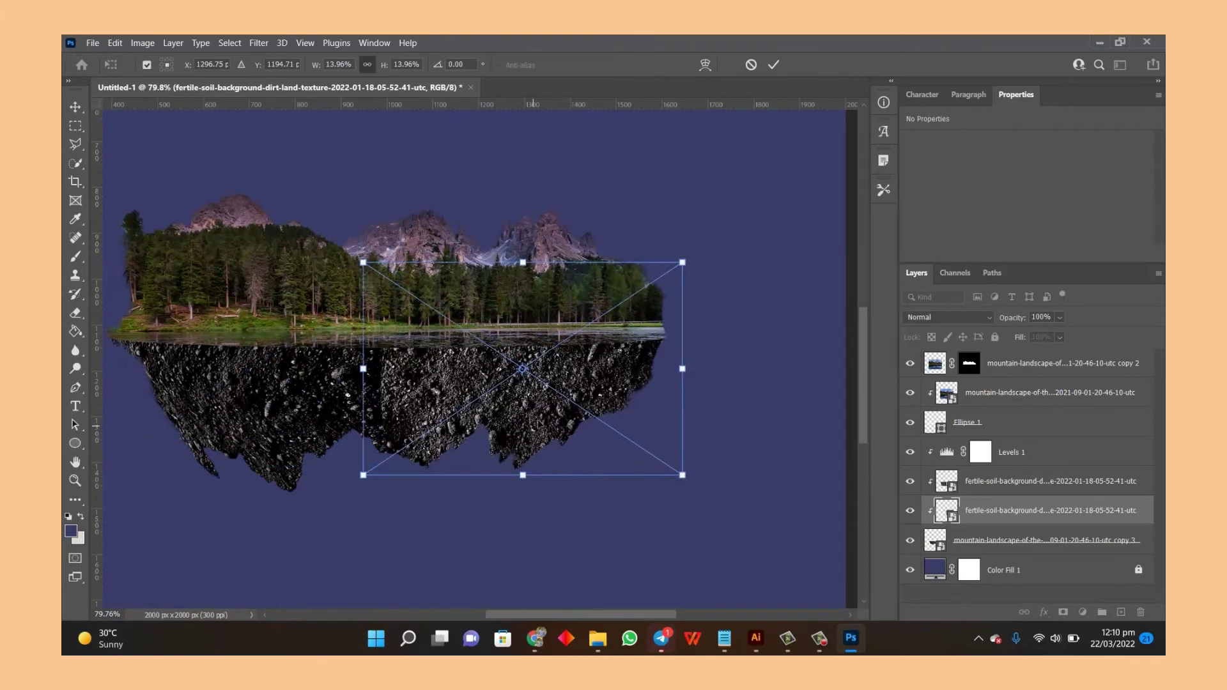
{"action": "scroll", "coordinate": [540, 407], "scroll_direction": "up", "scroll_amount": 4, "text": "alt"}
{"action": "key", "text": "Return"}
Step: Warp the soil patch, bending its corners inward and raising its bottom edge
{"action": "key", "text": "ctrl+t"}
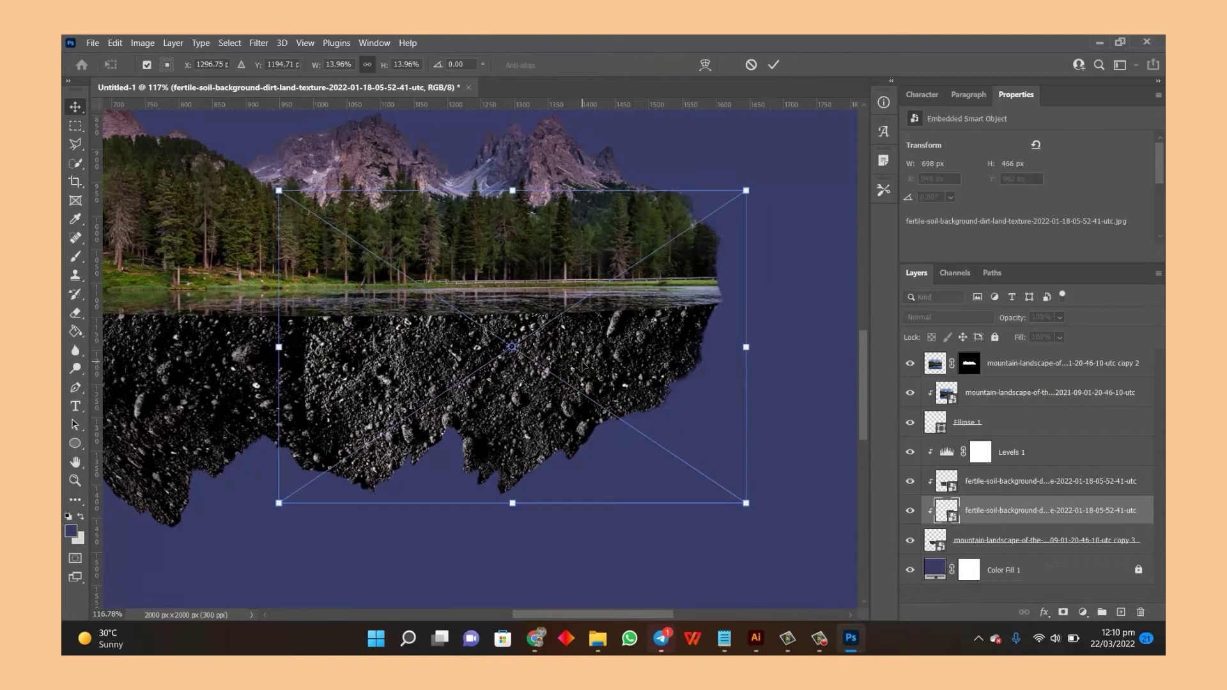
{"action": "right_click", "coordinate": [547, 391]}
{"action": "left_click", "coordinate": [629, 236]}
{"action": "left_click_drag", "start_coordinate": [747, 503], "coordinate": [612, 501]}
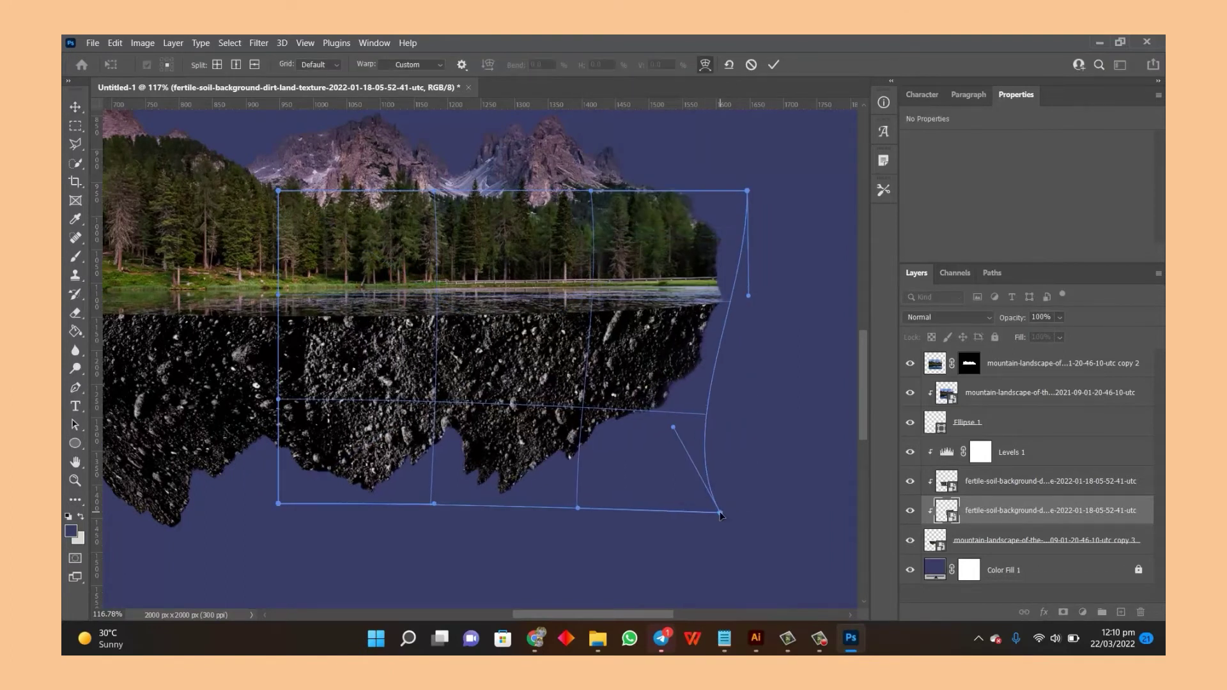
{"action": "left_click_drag", "start_coordinate": [747, 190], "coordinate": [725, 260]}
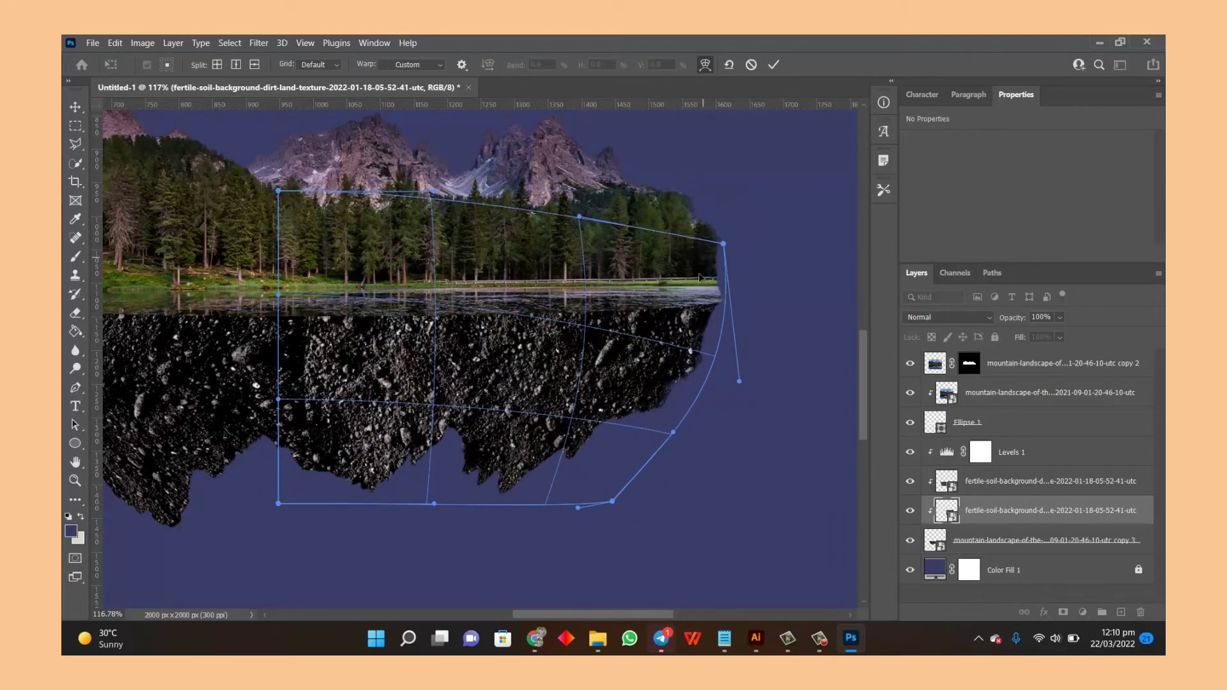
{"action": "left_click_drag", "start_coordinate": [278, 190], "coordinate": [314, 336]}
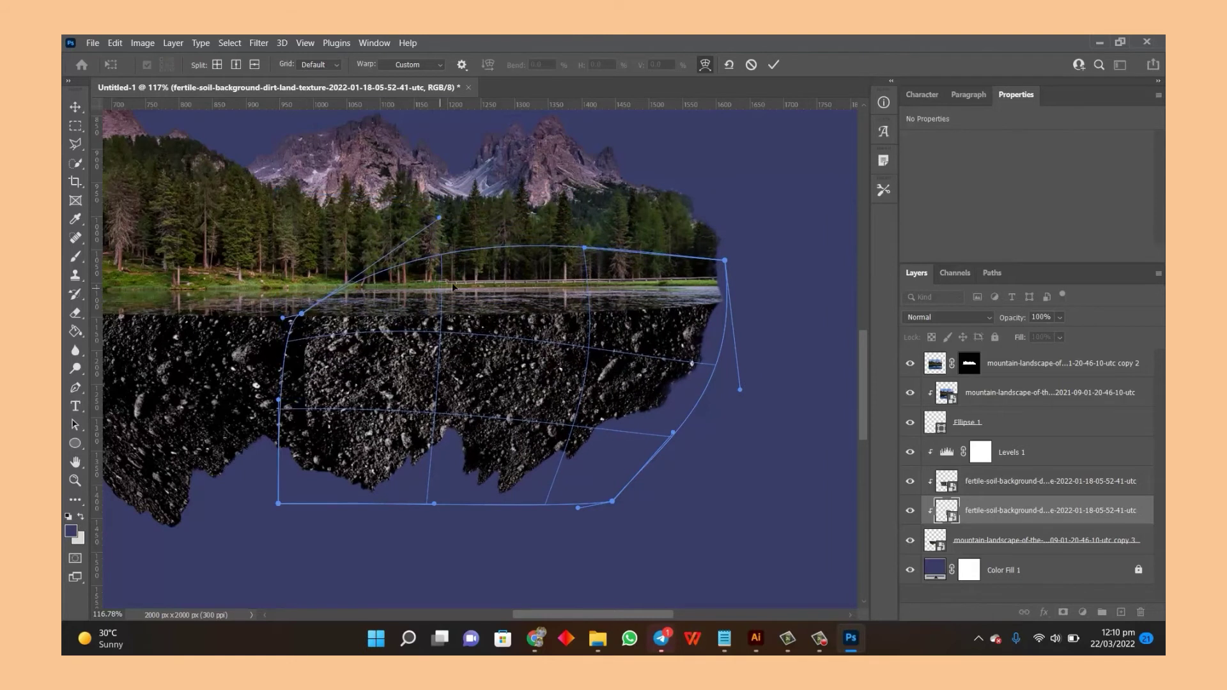
{"action": "left_click_drag", "start_coordinate": [560, 508], "coordinate": [601, 438]}
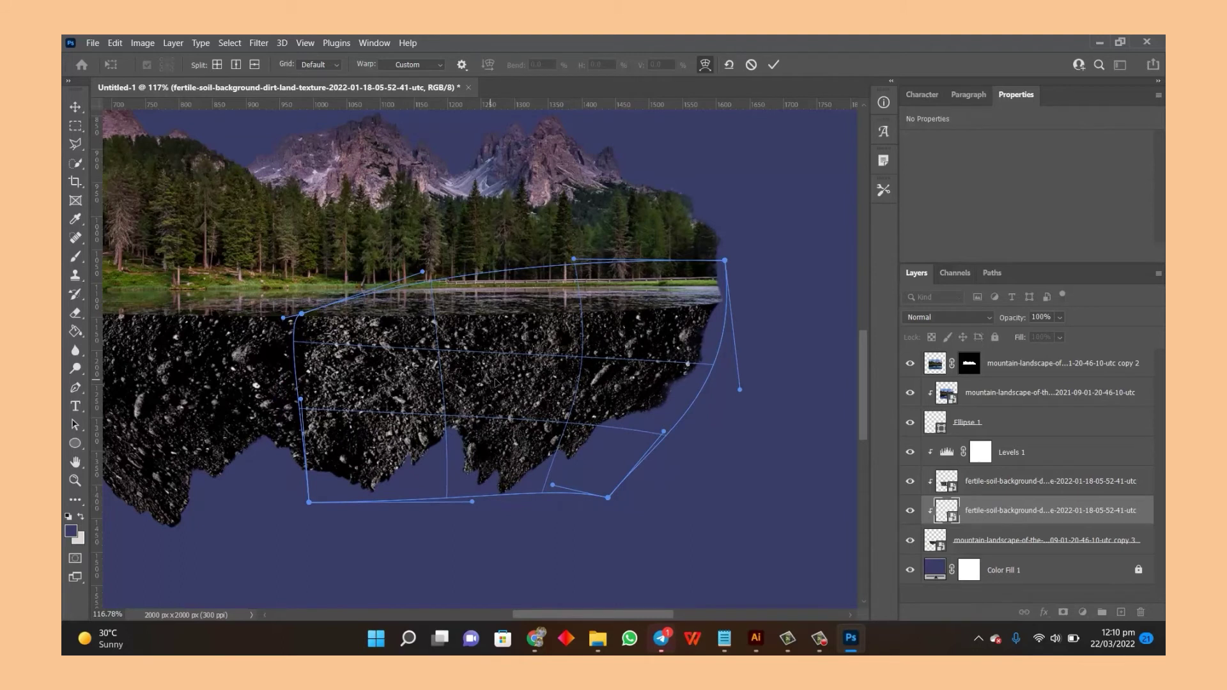
{"action": "key", "text": "Return"}
Step: Hide the Levels 1 darkening to see the soil patch
{"action": "scroll", "coordinate": [453, 371], "scroll_direction": "down", "scroll_amount": 5}
{"action": "scroll", "coordinate": [453, 370], "scroll_direction": "up", "scroll_amount": 2}
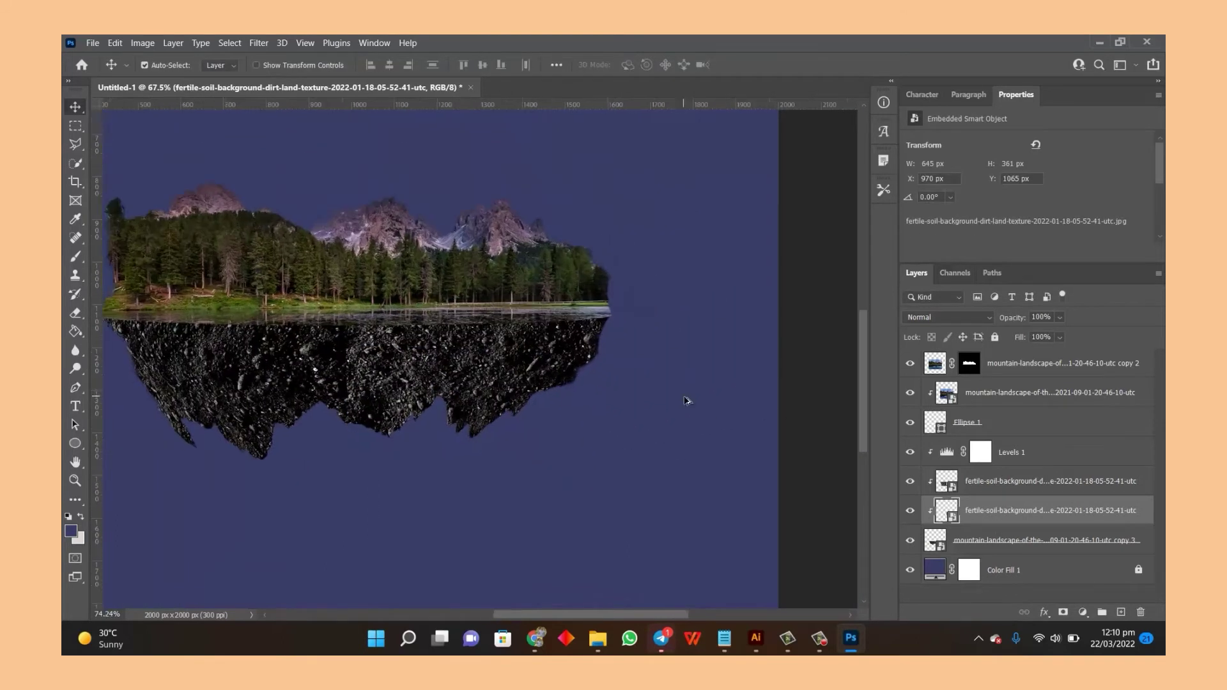
{"action": "left_click", "coordinate": [1022, 452]}
{"action": "left_click", "coordinate": [910, 452]}
Step: Flip the lower fertile-soil layer horizontally
{"action": "scroll", "coordinate": [304, 337], "scroll_direction": "up", "scroll_amount": 3}
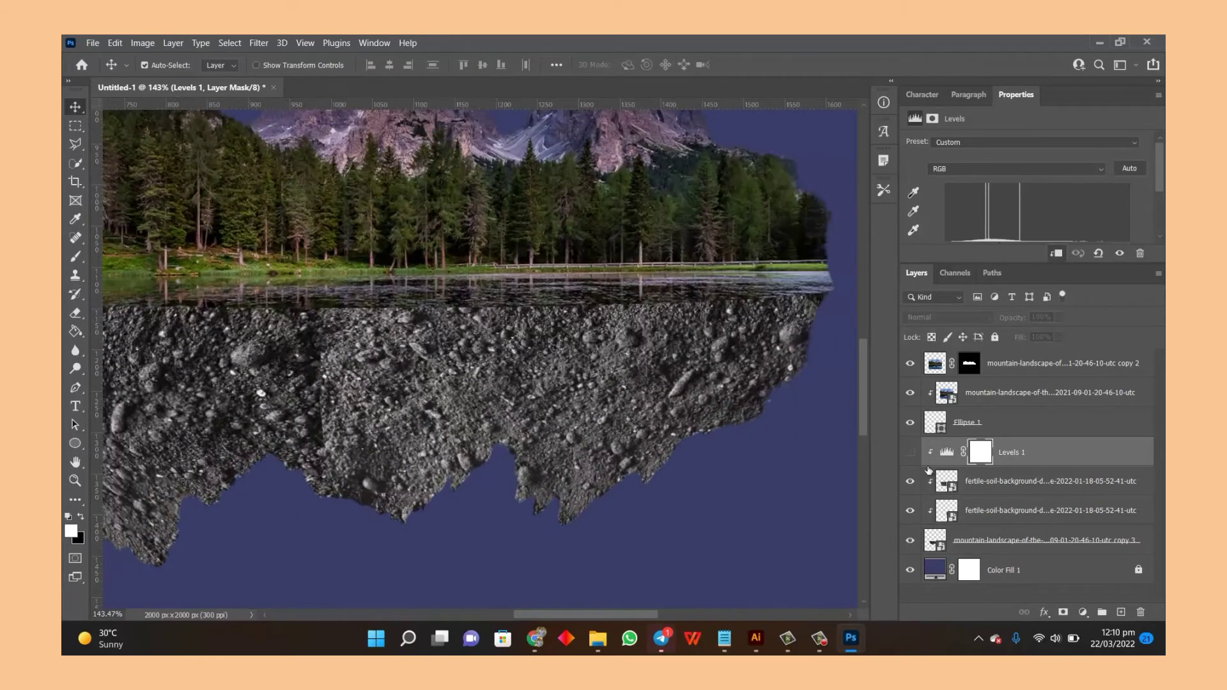
{"action": "left_click", "coordinate": [973, 517]}
{"action": "key", "text": "ctrl+t"}
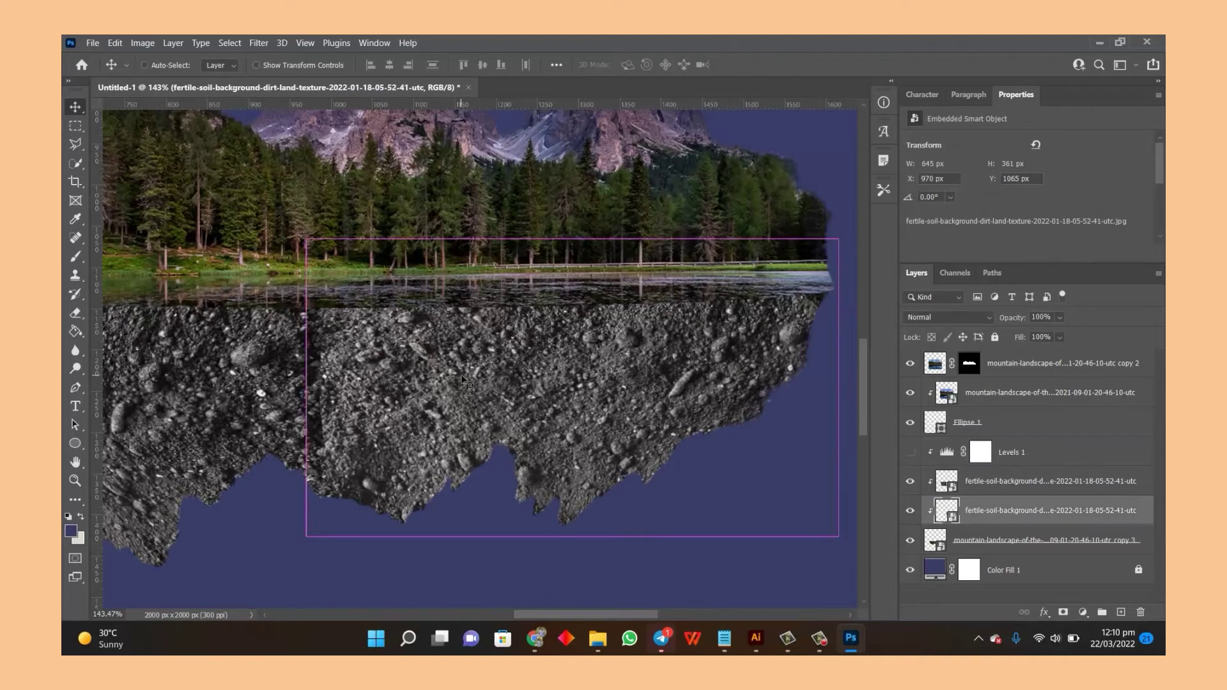
{"action": "right_click", "coordinate": [463, 376]}
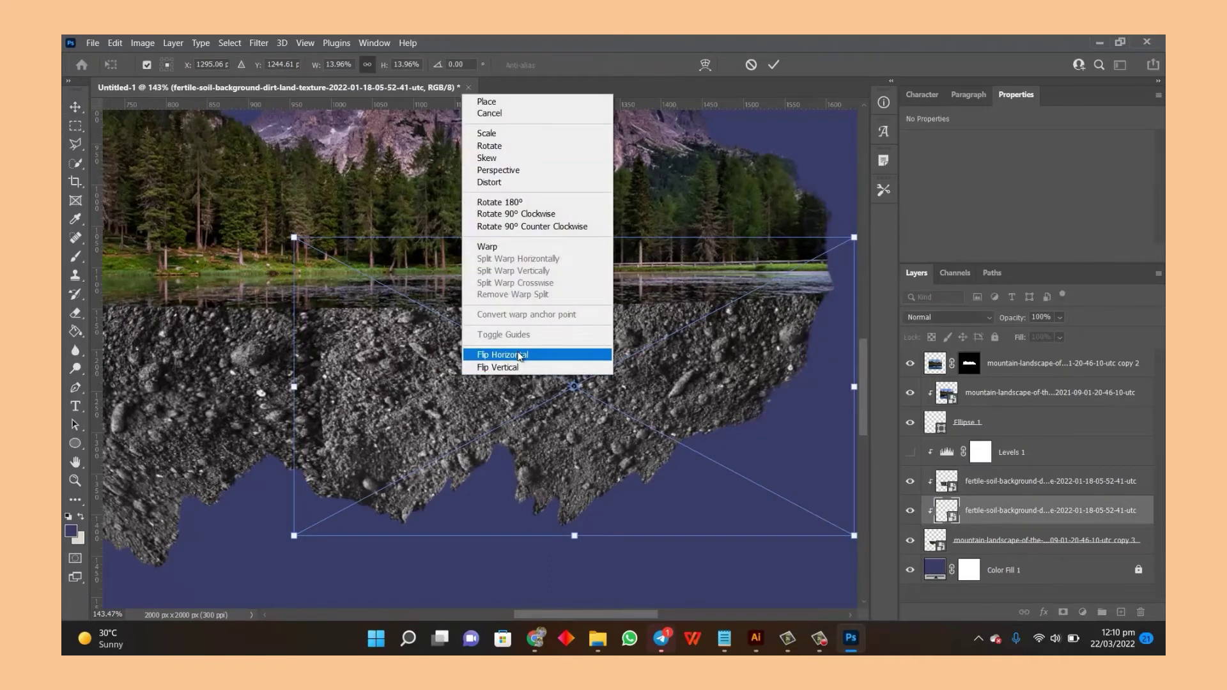
{"action": "left_click", "coordinate": [503, 354]}
Step: Warp the mirrored patch into a jagged shape and turn Levels darkening back on
{"action": "right_click", "coordinate": [422, 400]}
{"action": "left_click", "coordinate": [487, 264]}
{"action": "left_click_drag", "start_coordinate": [456, 530], "coordinate": [212, 568]}
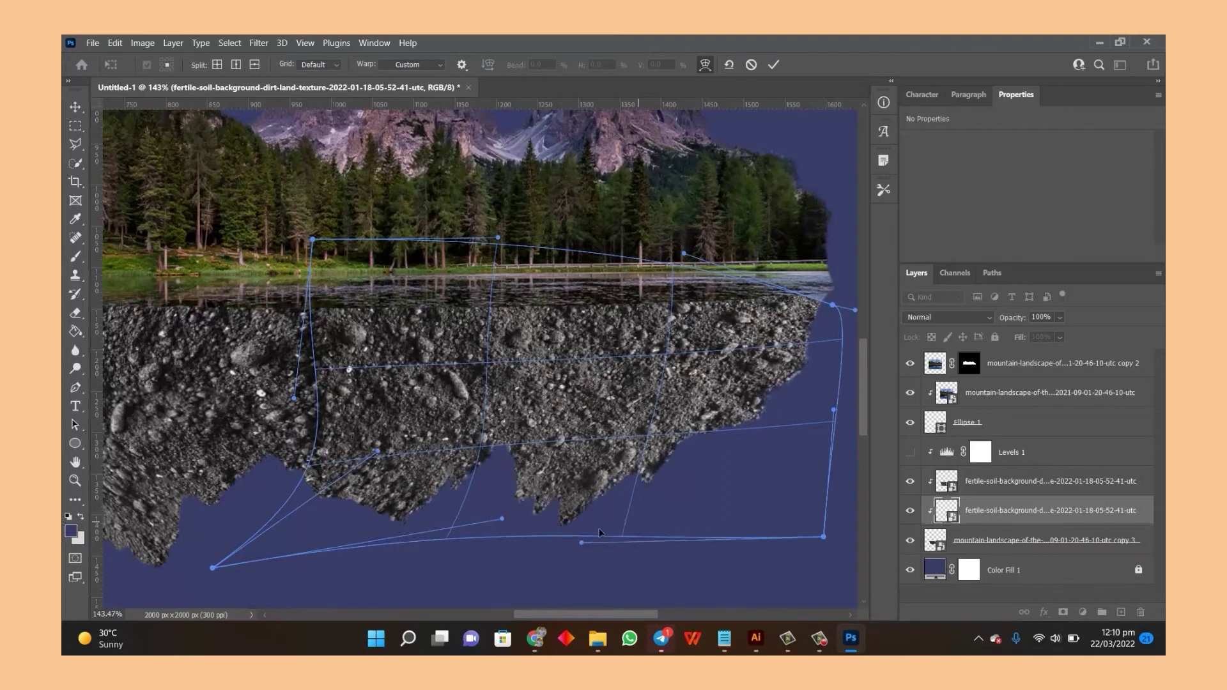
{"action": "mouse_move", "coordinate": [708, 462]}
{"action": "left_mouse_down"}
{"action": "mouse_move", "coordinate": [729, 501]}
{"action": "mouse_move", "coordinate": [662, 474]}
{"action": "left_mouse_up"}
{"action": "left_click_drag", "start_coordinate": [282, 265], "coordinate": [281, 333]}
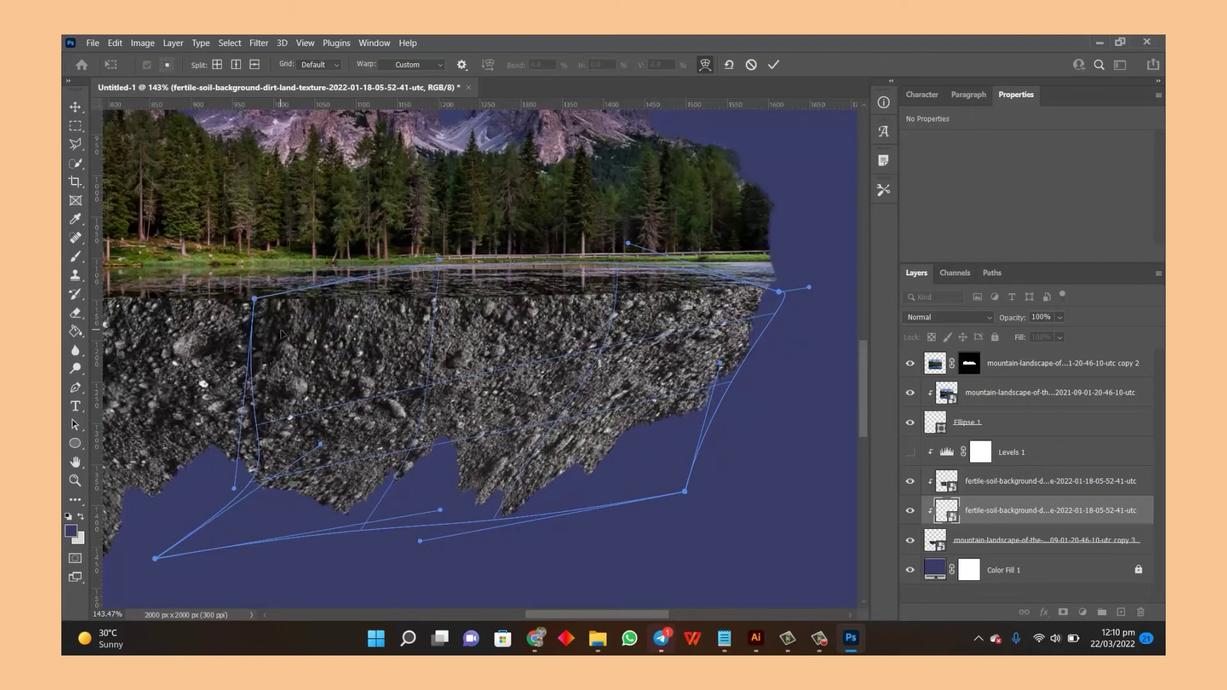
{"action": "left_click", "coordinate": [910, 452]}
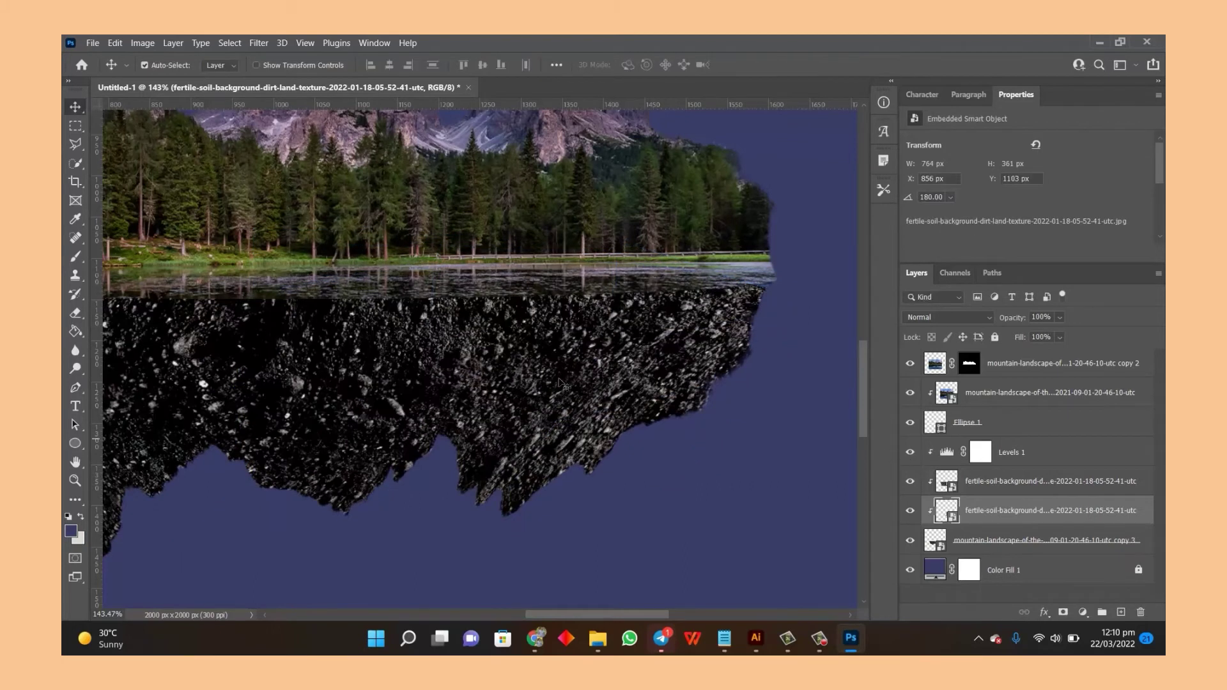
{"action": "scroll", "coordinate": [560, 383], "scroll_direction": "down", "scroll_amount": 5}
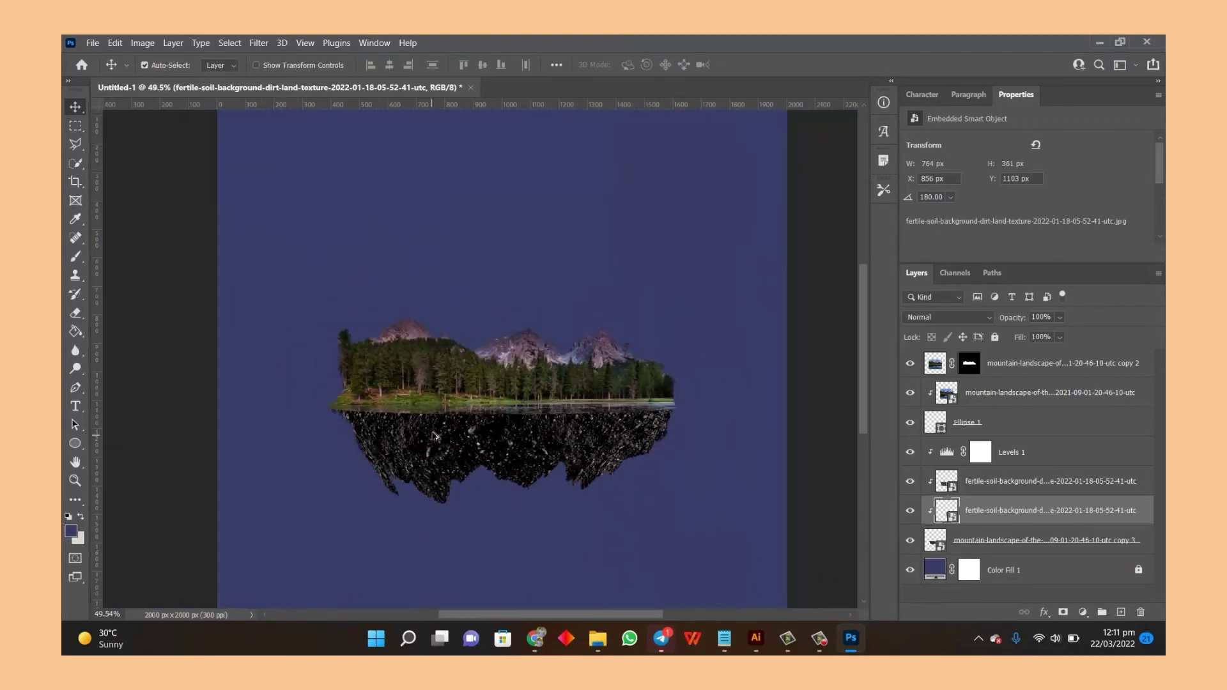
Step: Convert both fertile-soil layers into one smart object and add a layer mask
{"action": "scroll", "coordinate": [433, 437], "scroll_direction": "up", "scroll_amount": 3}
{"action": "left_click", "coordinate": [995, 486], "text": "shift"}
{"action": "left_click", "coordinate": [908, 452]}
{"action": "left_click", "coordinate": [908, 452]}
{"action": "right_click", "coordinate": [993, 508]}
{"action": "left_click", "coordinate": [884, 206]}
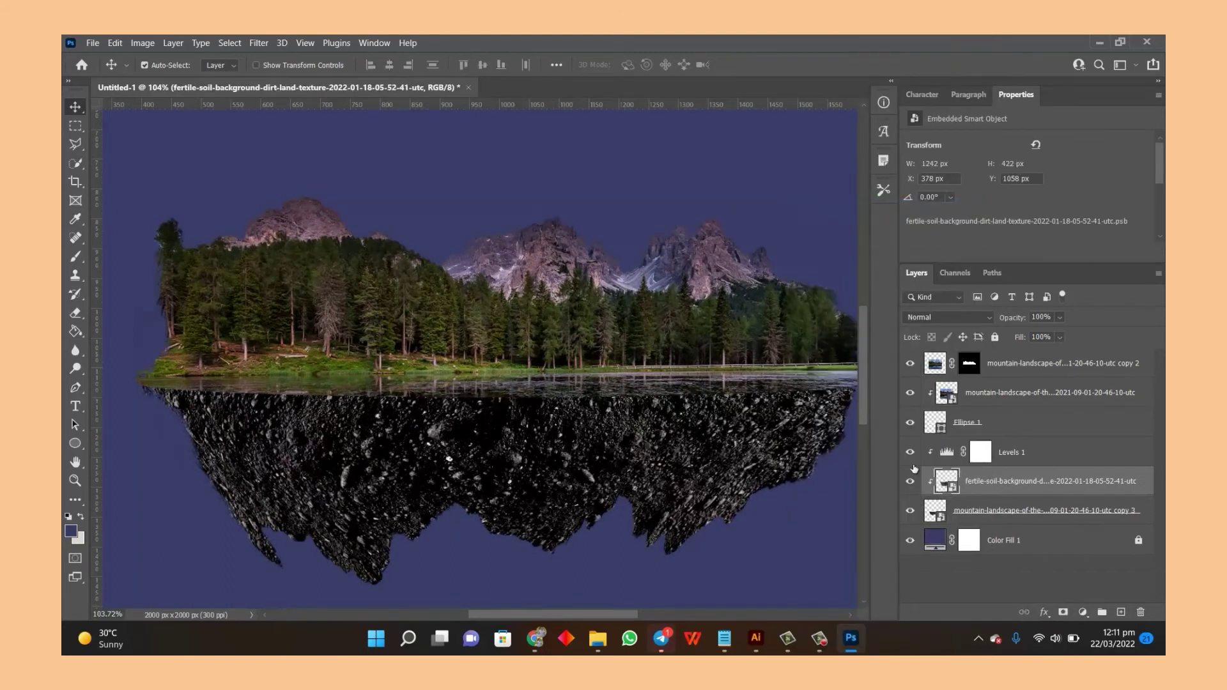
{"action": "left_click", "coordinate": [1063, 612]}
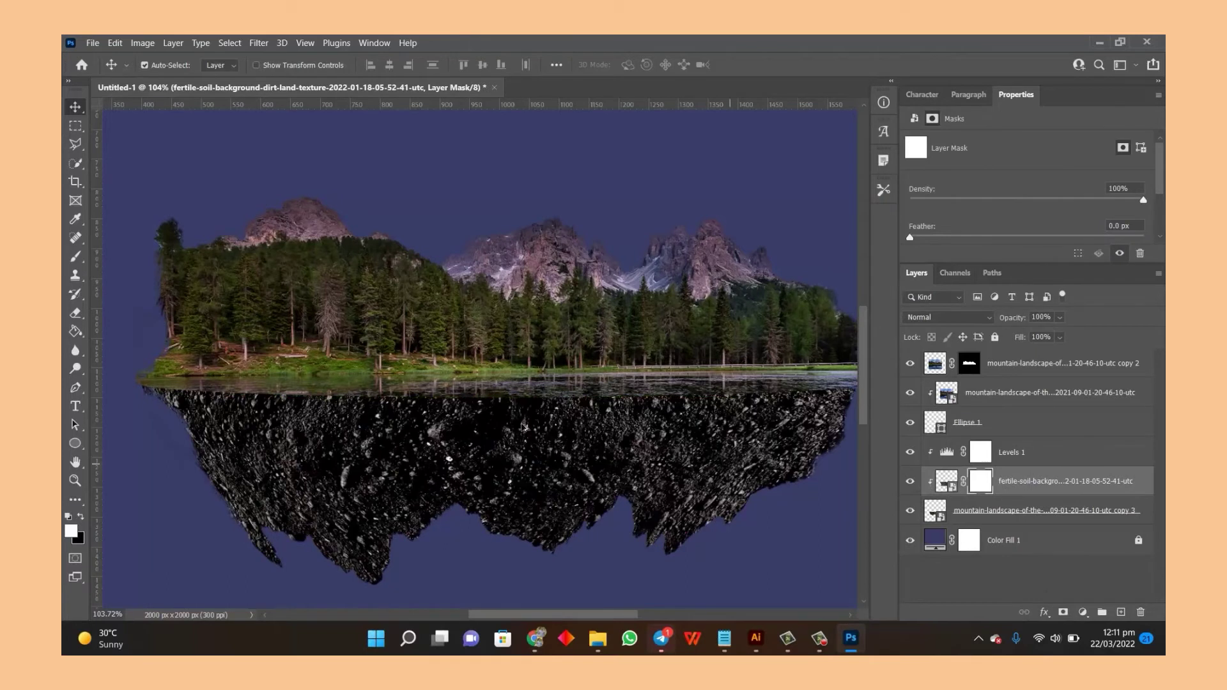
Step: Paint black 196 px Grass-brush strokes on the mask along the soil's top edge
{"action": "scroll", "coordinate": [562, 425], "scroll_direction": "up", "scroll_amount": 2}
{"action": "key", "text": "b"}
{"action": "right_click", "coordinate": [612, 392]}
{"action": "left_click", "coordinate": [686, 565]}
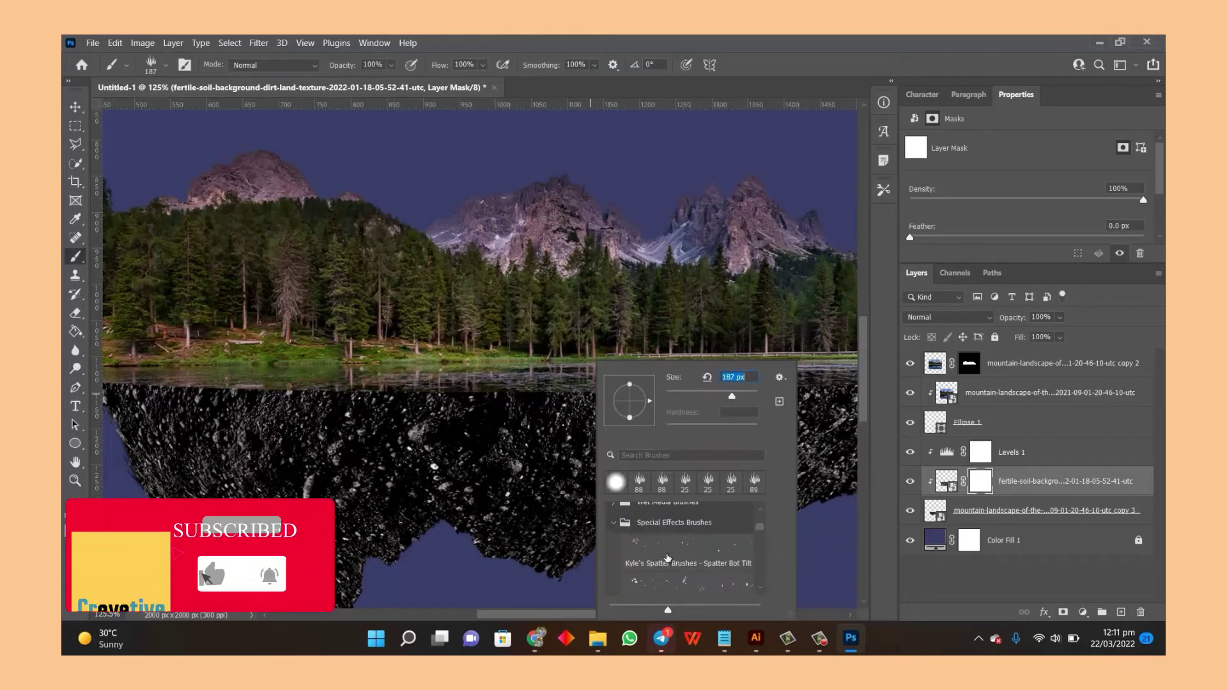
{"action": "scroll", "coordinate": [685, 558], "scroll_direction": "up", "scroll_amount": 3}
{"action": "scroll", "coordinate": [685, 558], "scroll_direction": "down", "scroll_amount": 3}
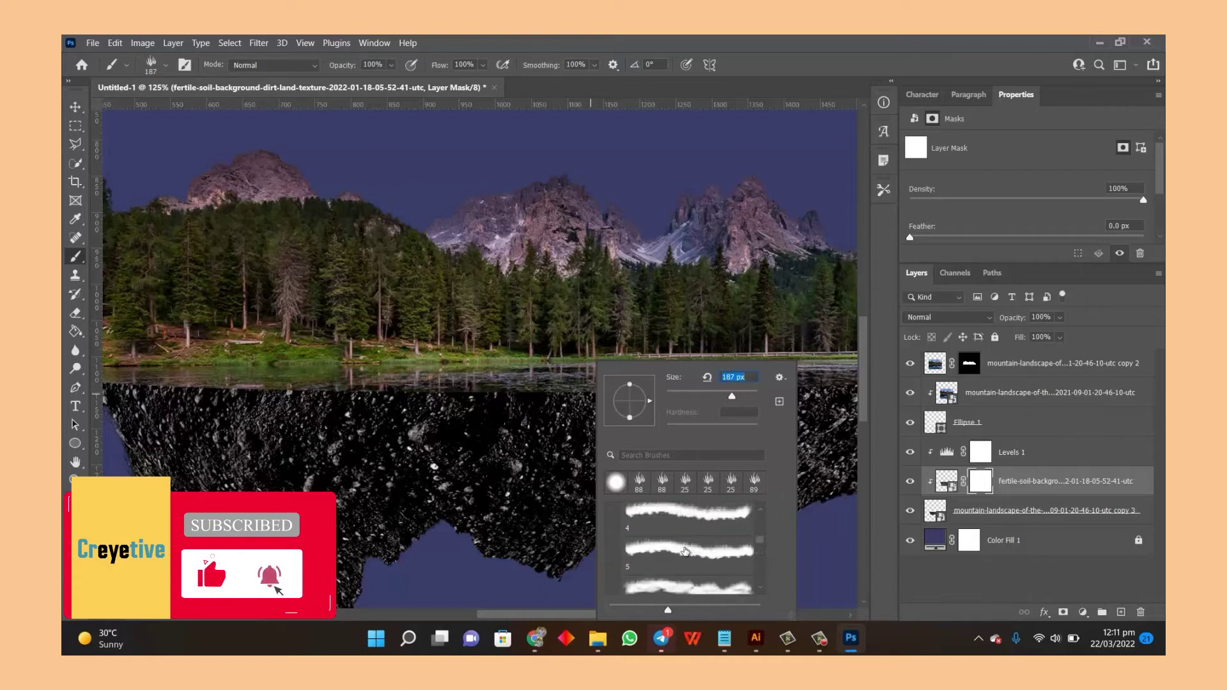
{"action": "scroll", "coordinate": [697, 544], "scroll_direction": "down", "scroll_amount": 2}
{"action": "left_click", "coordinate": [713, 531]}
{"action": "type", "text": "196"}
{"action": "key", "text": "Return"}
{"action": "scroll", "coordinate": [578, 390], "scroll_direction": "up", "scroll_amount": 2}
{"action": "key", "text": "x"}
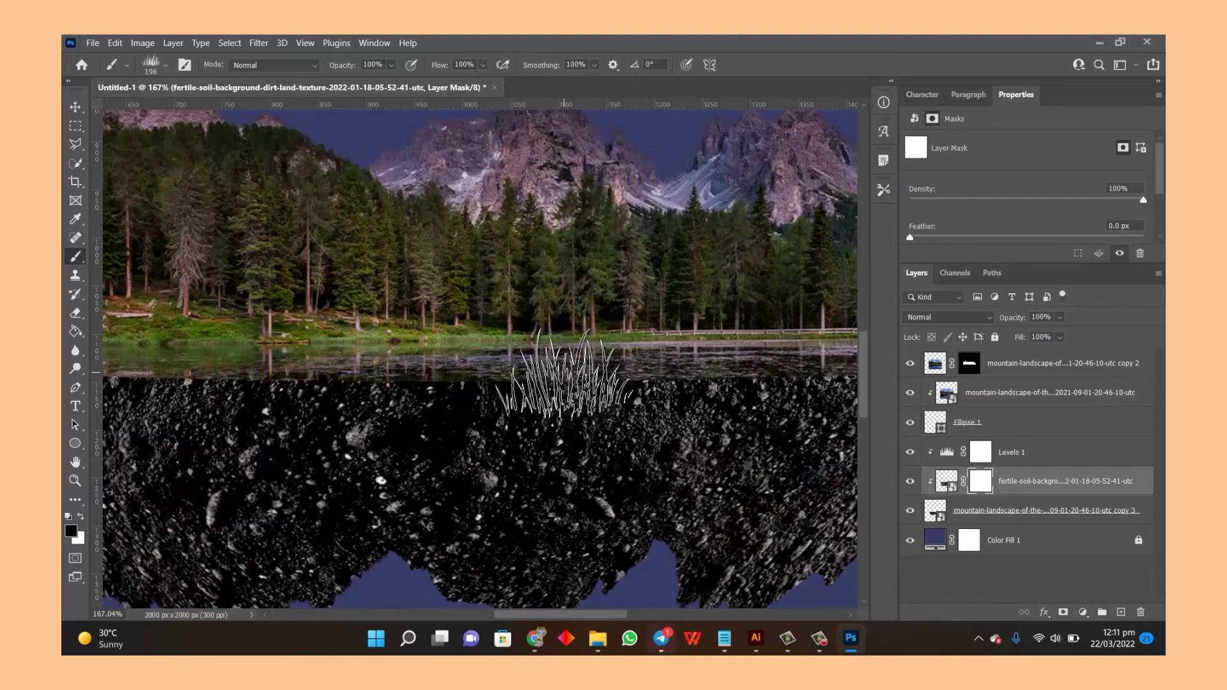
{"action": "mouse_move", "coordinate": [630, 405]}
{"action": "left_mouse_down"}
{"action": "mouse_move", "coordinate": [726, 383]}
{"action": "mouse_move", "coordinate": [589, 411]}
{"action": "left_mouse_up"}
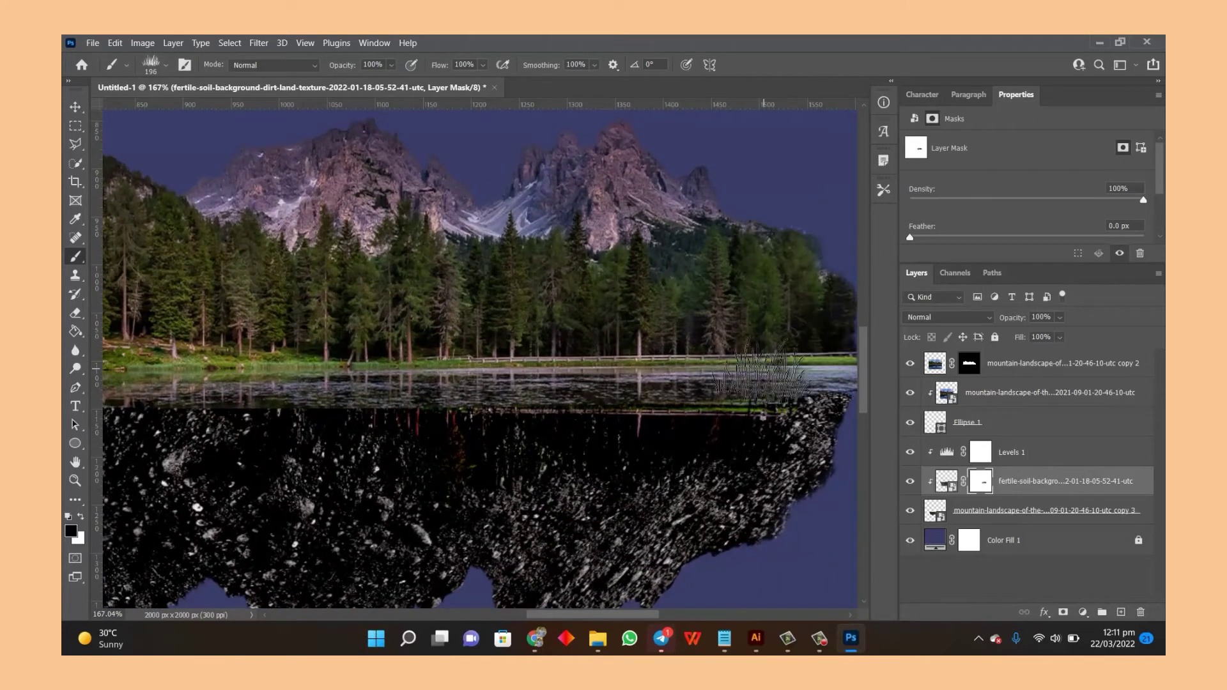
Step: Reduce the brush to 81 px, pan to the island's left edge, and switch to white
{"action": "right_click", "coordinate": [744, 371]}
{"action": "type", "text": "81"}
{"action": "key", "text": "Return"}
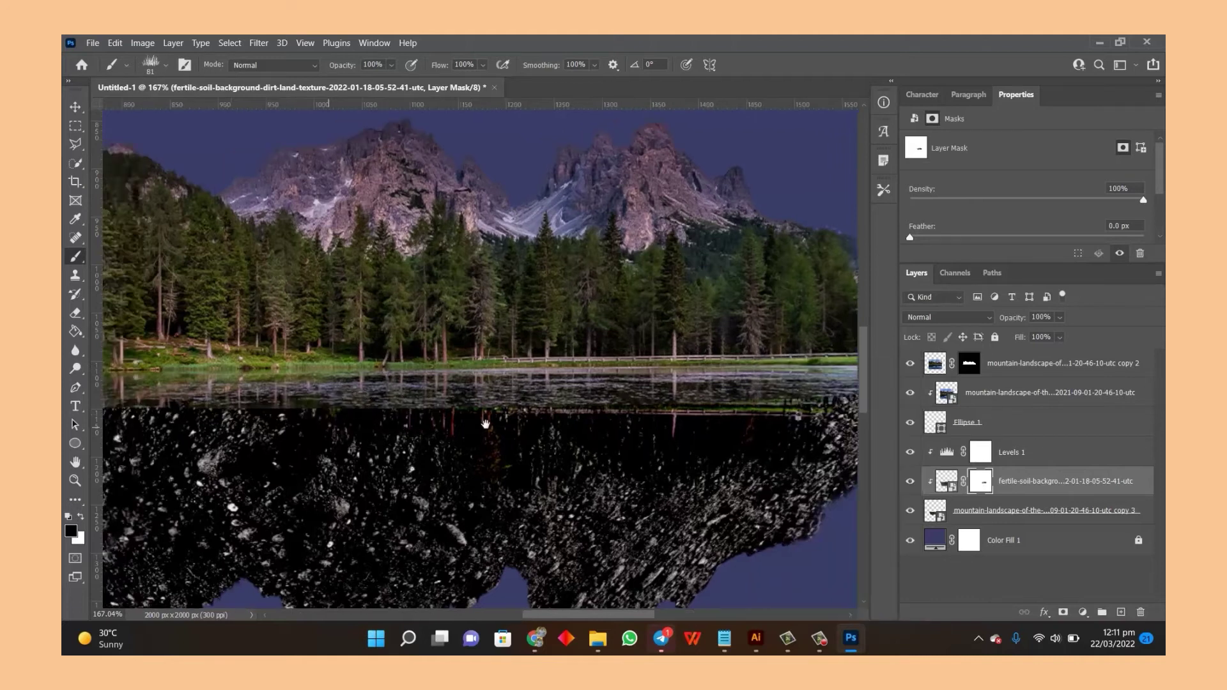
{"action": "left_click_drag", "start_coordinate": [307, 412], "coordinate": [575, 409]}
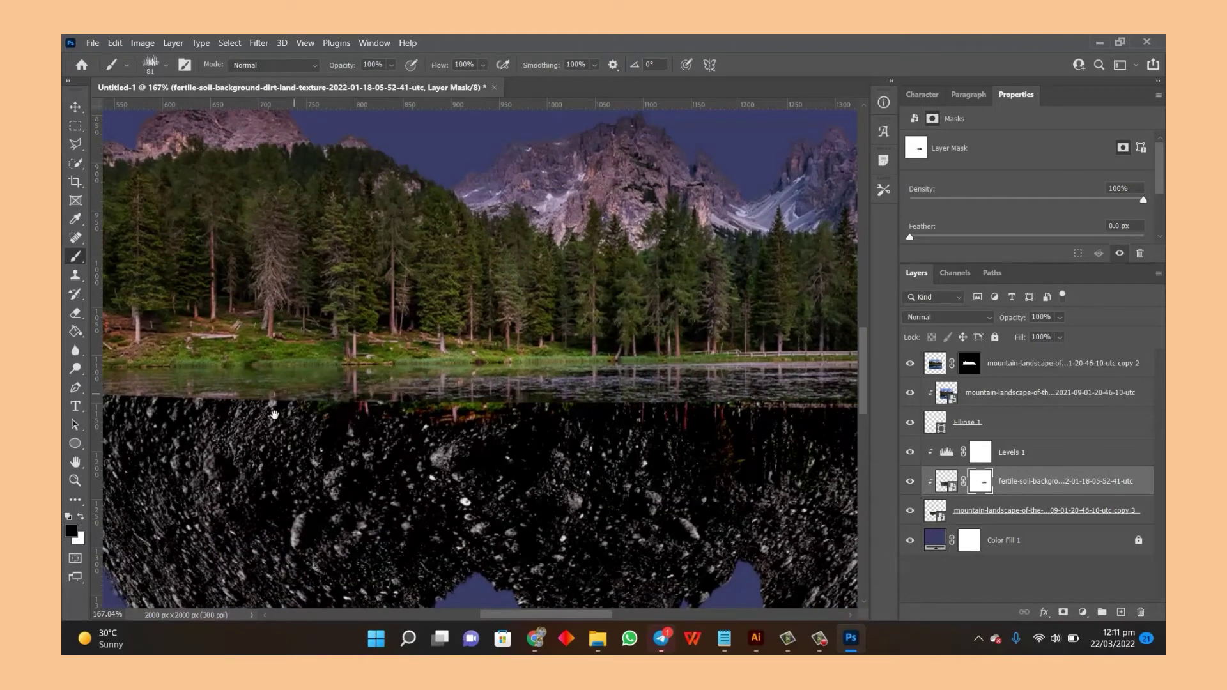
{"action": "left_click_drag", "start_coordinate": [307, 409], "coordinate": [561, 435]}
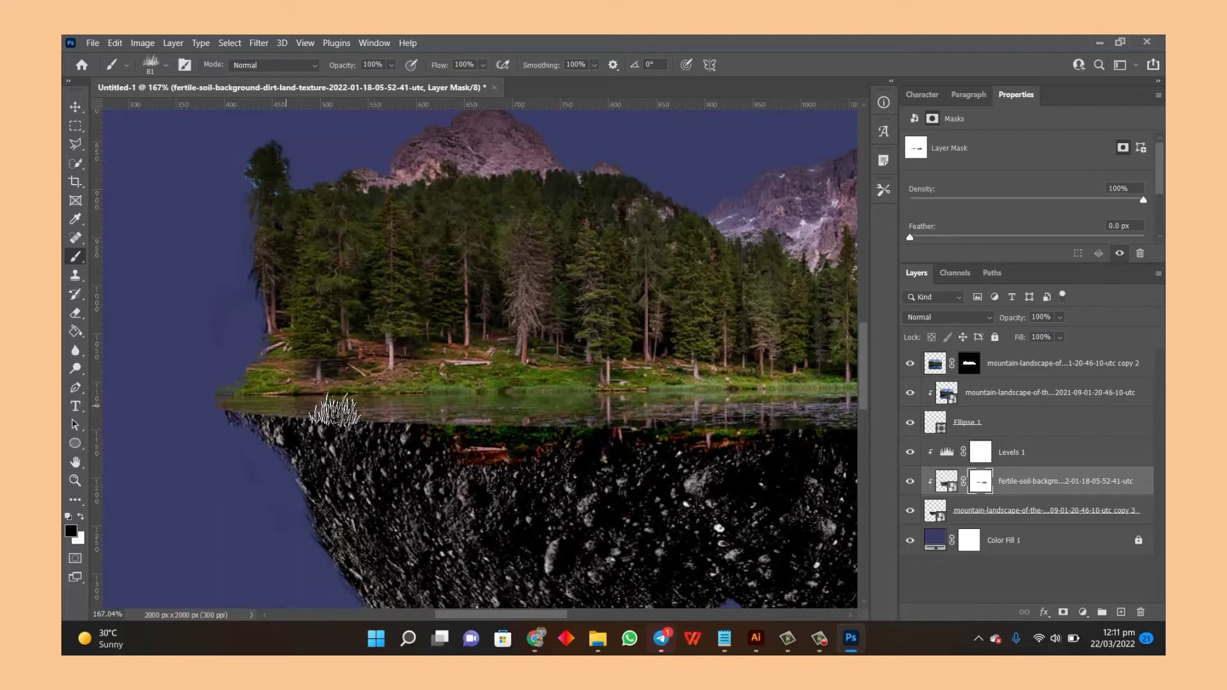
{"action": "scroll", "coordinate": [511, 396], "scroll_direction": "down", "scroll_amount": 3}
{"action": "scroll", "coordinate": [639, 383], "scroll_direction": "down", "scroll_amount": 2}
{"action": "scroll", "coordinate": [706, 376], "scroll_direction": "down", "scroll_amount": 2}
{"action": "scroll", "coordinate": [706, 376], "scroll_direction": "up", "scroll_amount": 3}
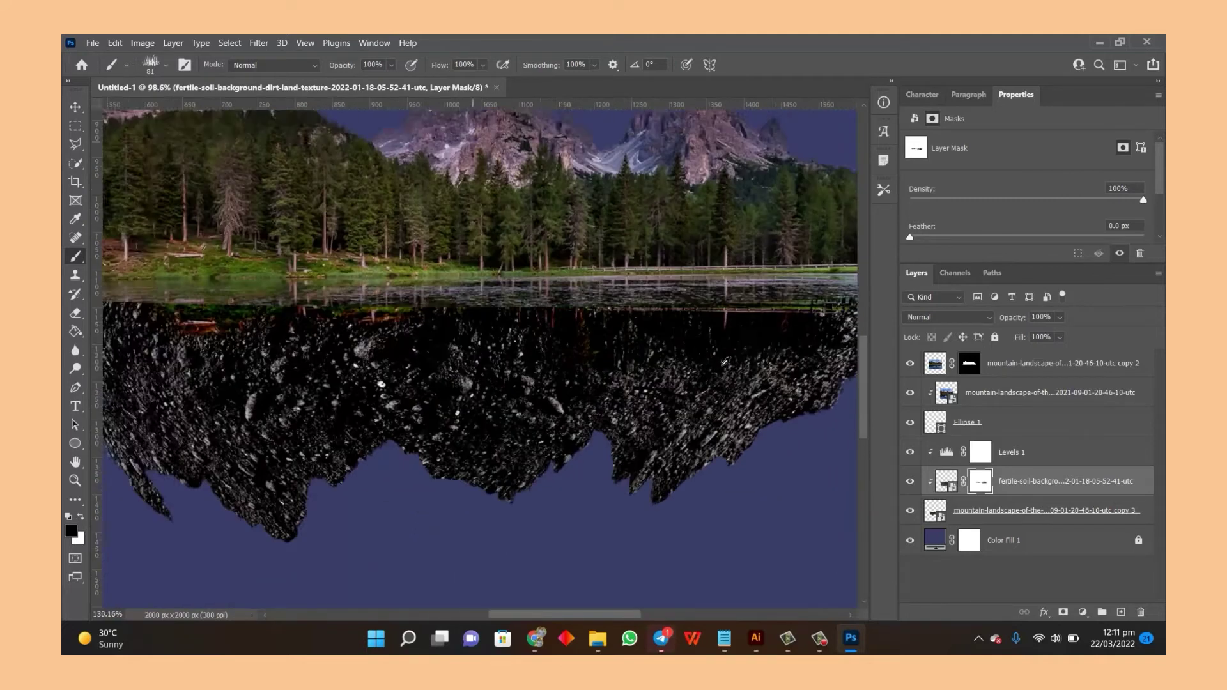
{"action": "key", "text": "x"}
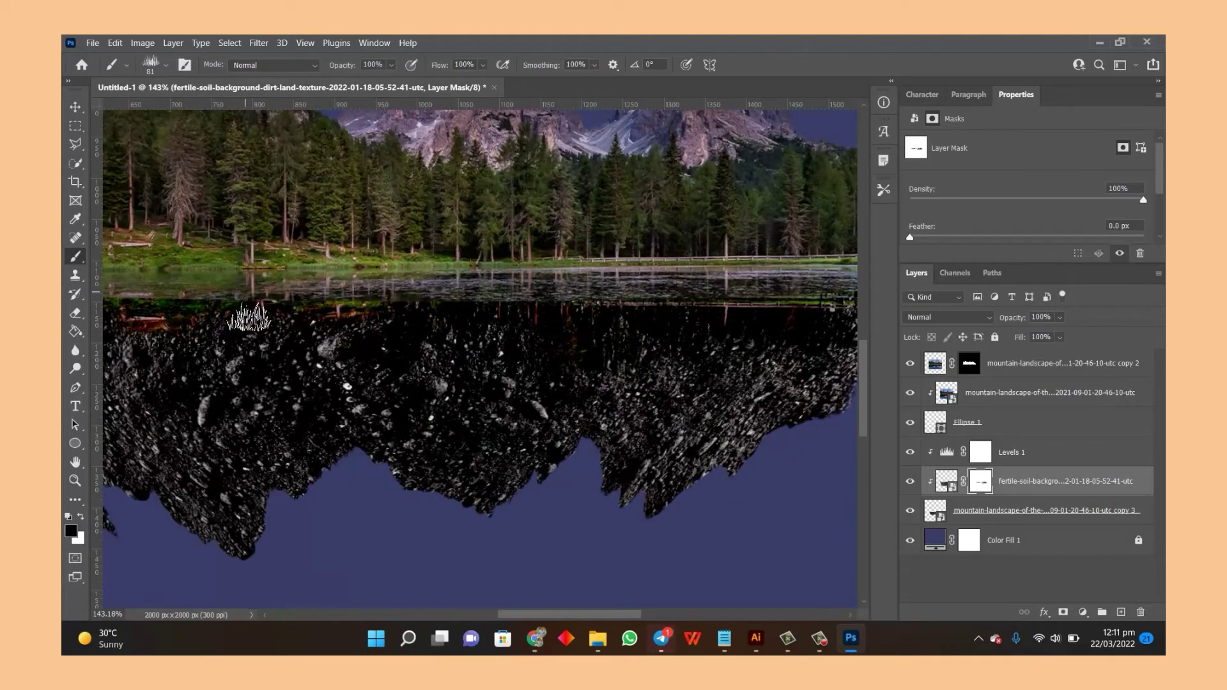
Step: Add a Curves adjustment above the soil layer and pull the curve down to darken it
{"action": "key", "text": "x"}
{"action": "scroll", "coordinate": [358, 285], "scroll_direction": "down", "scroll_amount": 2}
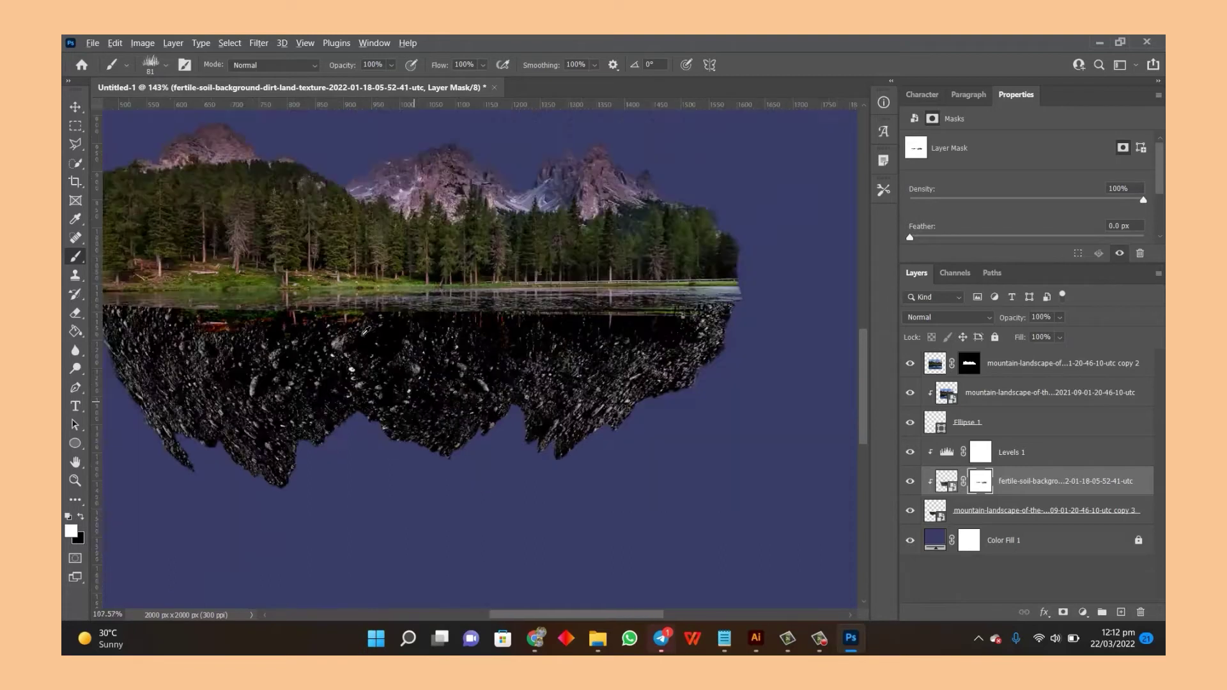
{"action": "scroll", "coordinate": [357, 284], "scroll_direction": "down", "scroll_amount": 2}
{"action": "left_click", "coordinate": [1083, 614]}
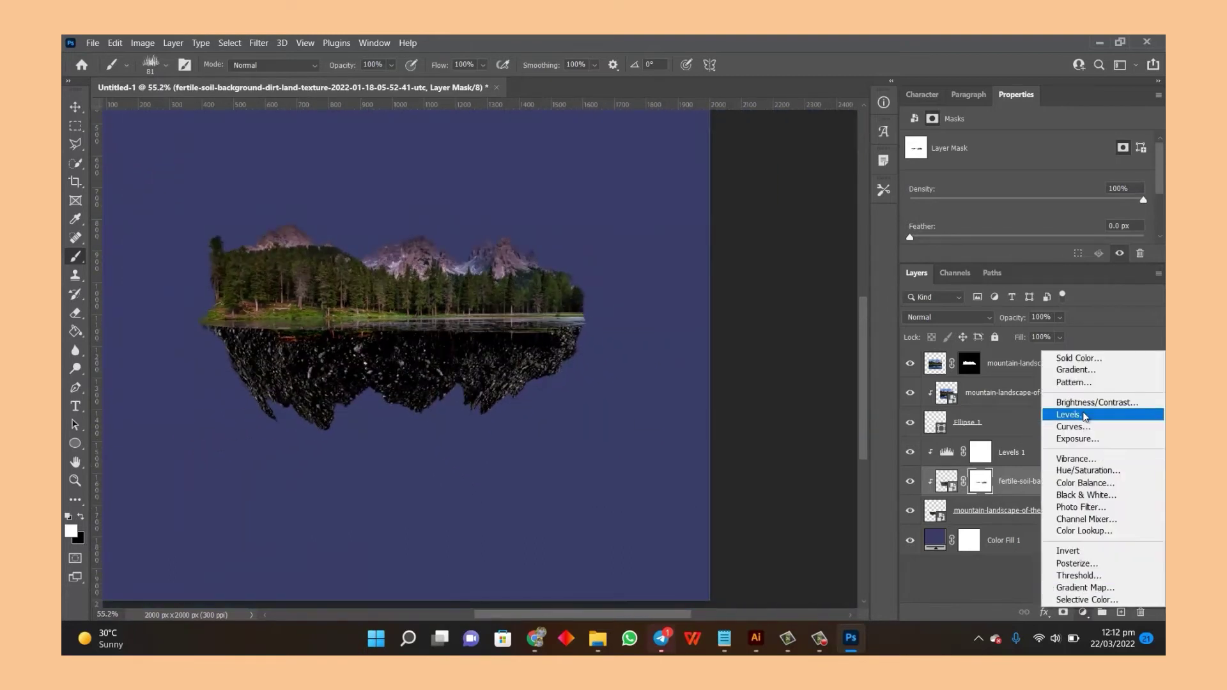
{"action": "left_click", "coordinate": [1096, 409]}
{"action": "key", "text": "ctrl+z"}
{"action": "left_click", "coordinate": [1083, 612]}
{"action": "left_click", "coordinate": [1080, 433]}
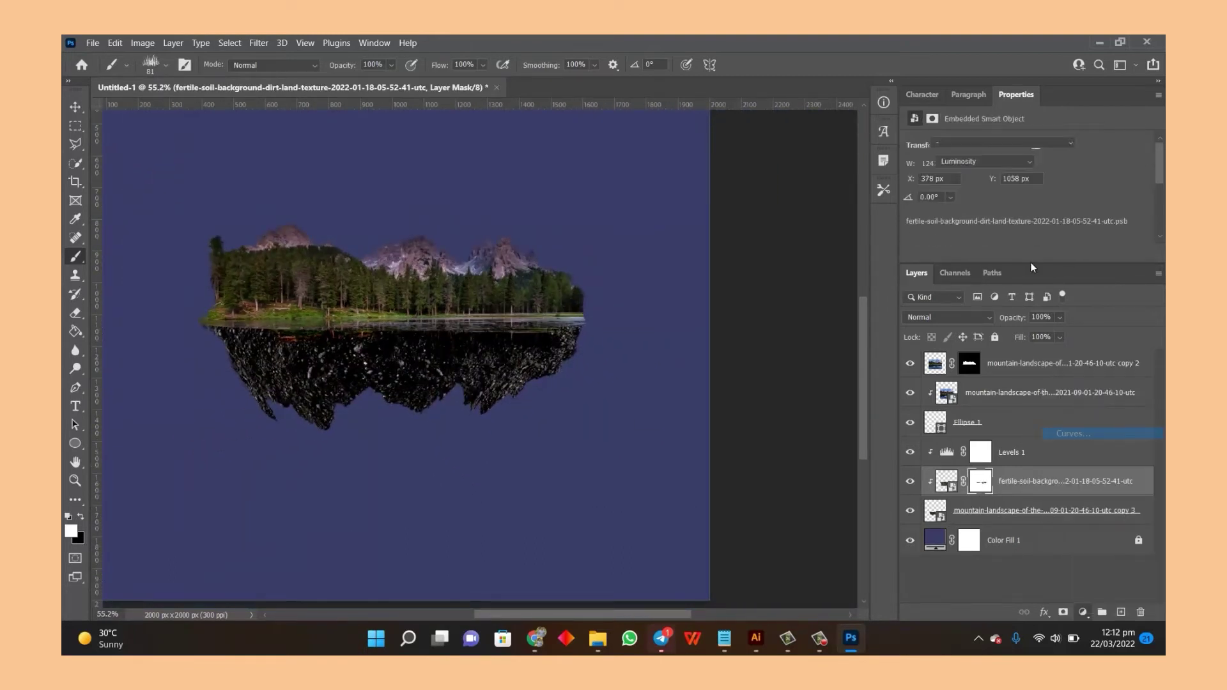
{"action": "mouse_move", "coordinate": [1086, 160]}
{"action": "left_mouse_down"}
{"action": "mouse_move", "coordinate": [1091, 185]}
{"action": "mouse_move", "coordinate": [1074, 186]}
{"action": "left_mouse_up"}
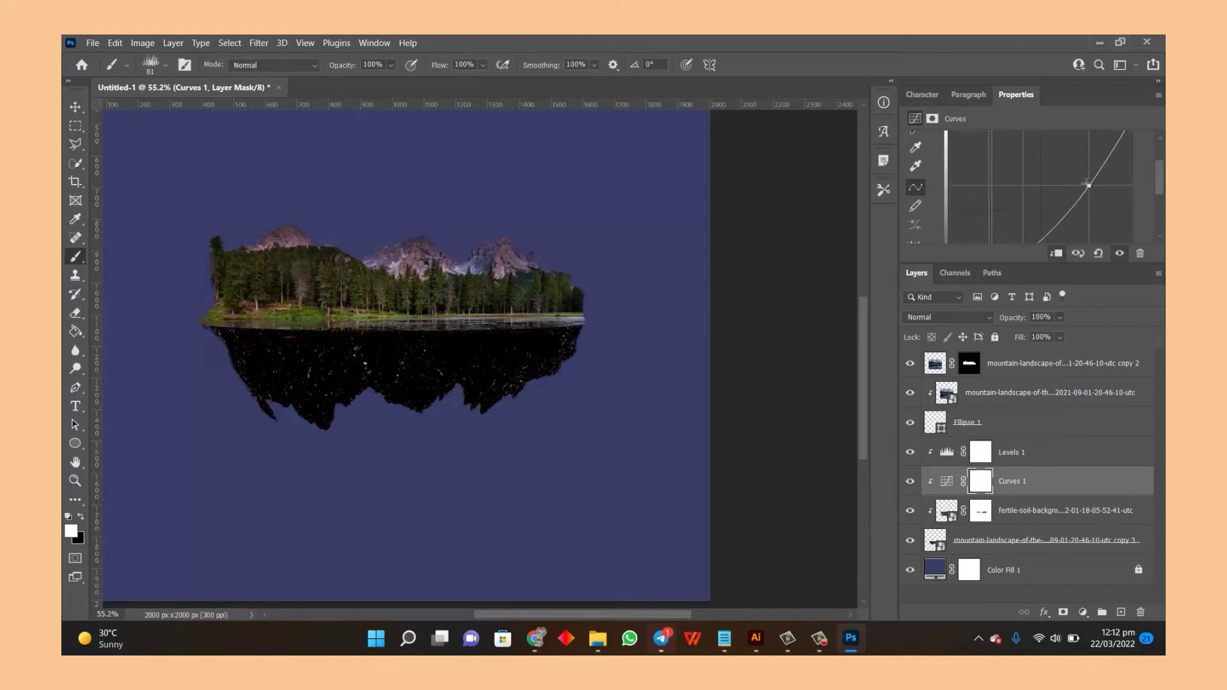
Step: Paint black on the Curves mask at the soil edges with a soft 174 px round brush
{"action": "right_click", "coordinate": [524, 320]}
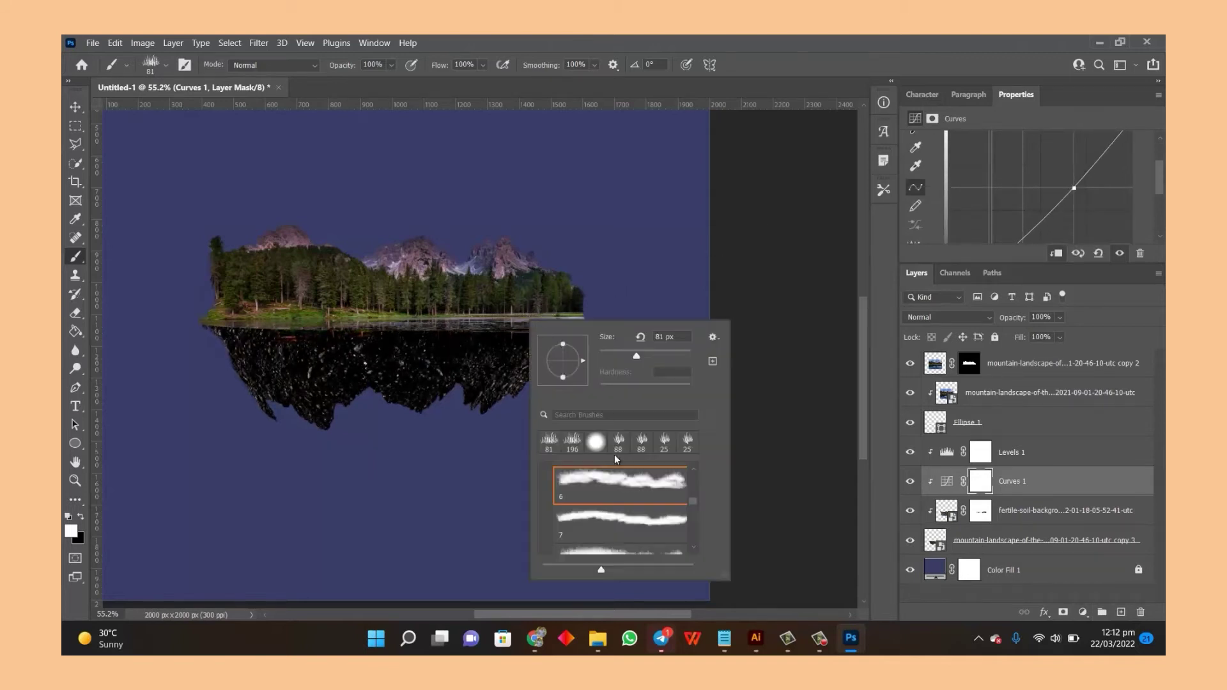
{"action": "left_click_drag", "start_coordinate": [692, 503], "coordinate": [696, 475]}
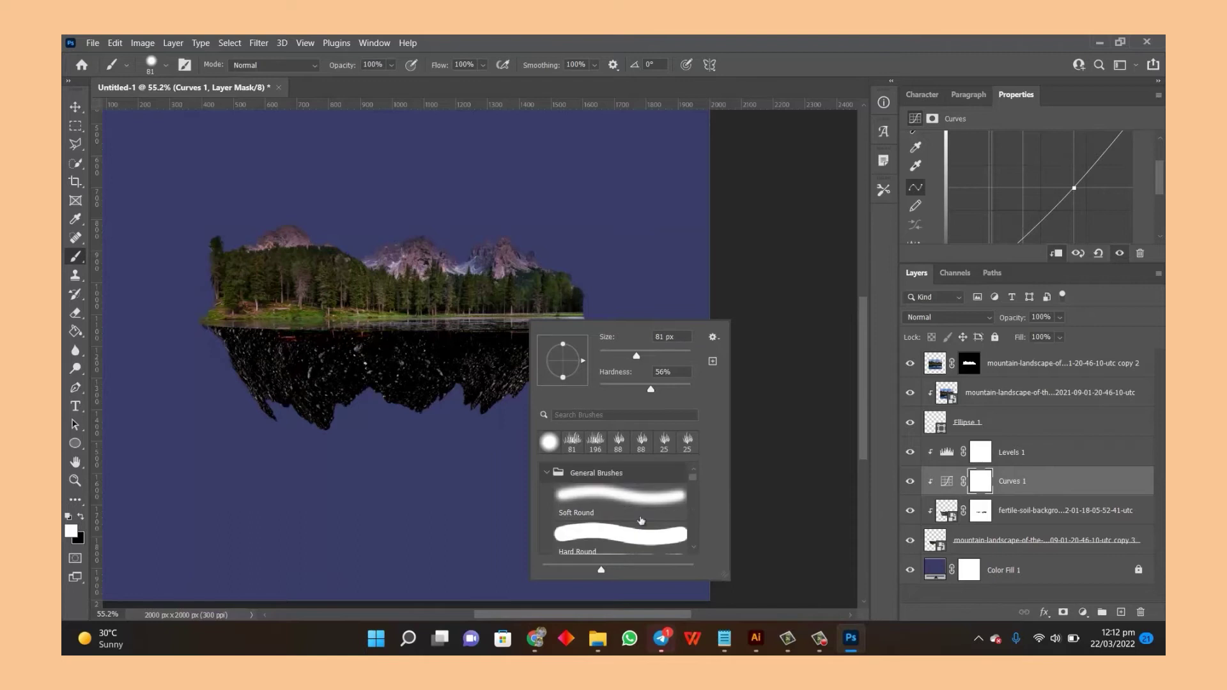
{"action": "left_click", "coordinate": [653, 355]}
{"action": "scroll", "coordinate": [460, 342], "scroll_direction": "up", "scroll_amount": 4}
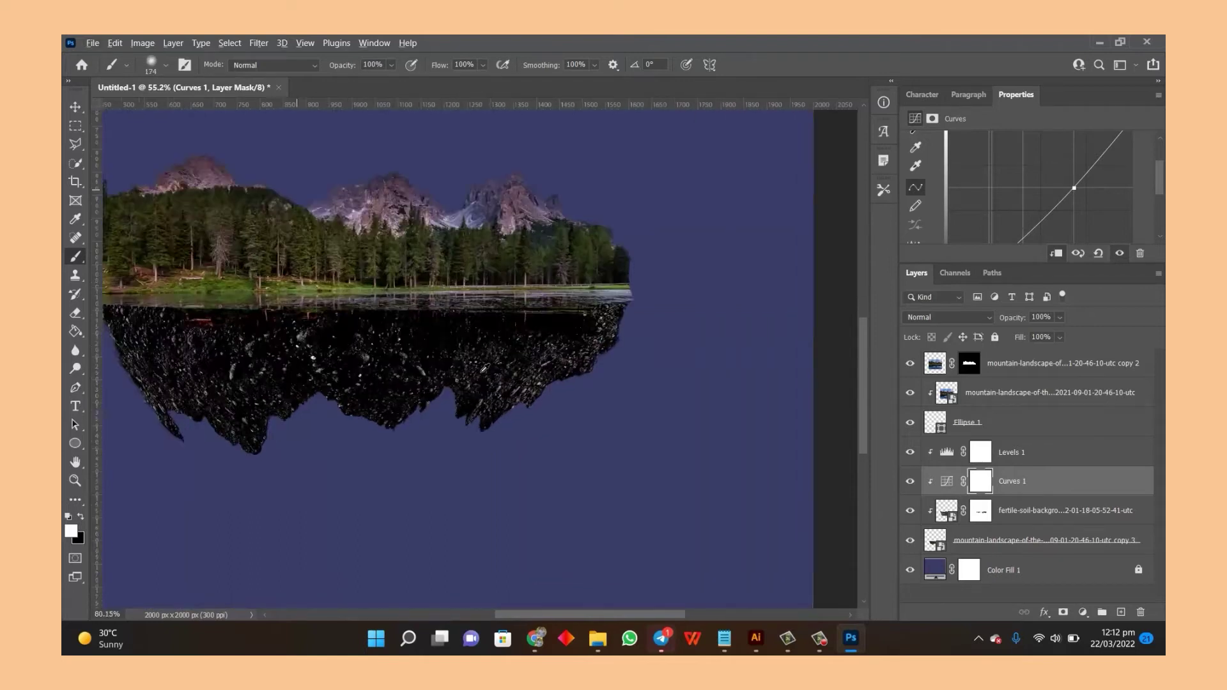
{"action": "left_click_drag", "start_coordinate": [536, 318], "coordinate": [521, 369]}
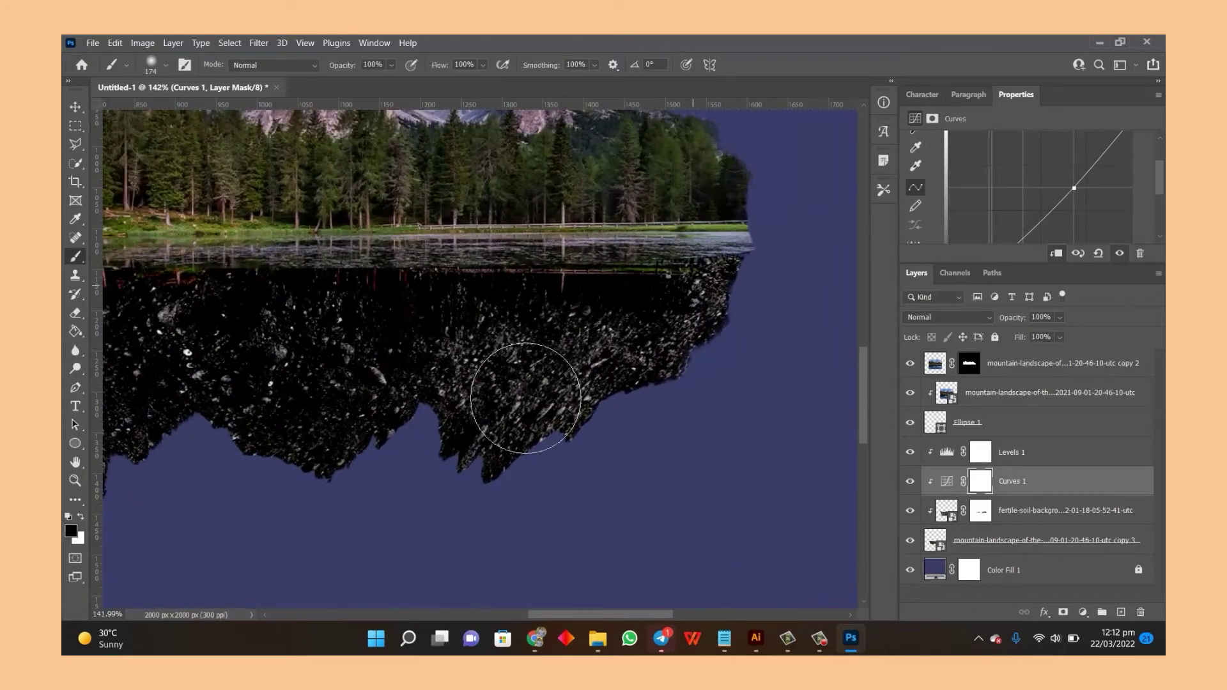
{"action": "scroll", "coordinate": [376, 412], "scroll_direction": "down", "scroll_amount": 3}
{"action": "left_click_drag", "start_coordinate": [305, 430], "coordinate": [508, 478]}
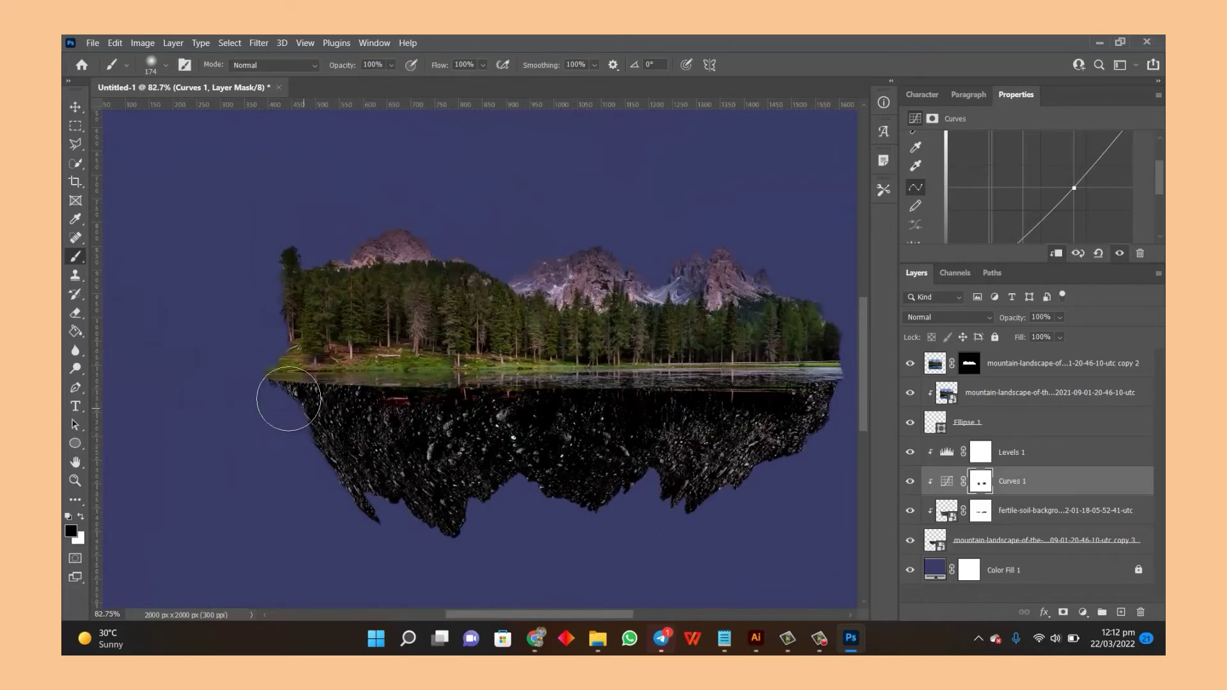
{"action": "left_click_drag", "start_coordinate": [641, 386], "coordinate": [561, 347]}
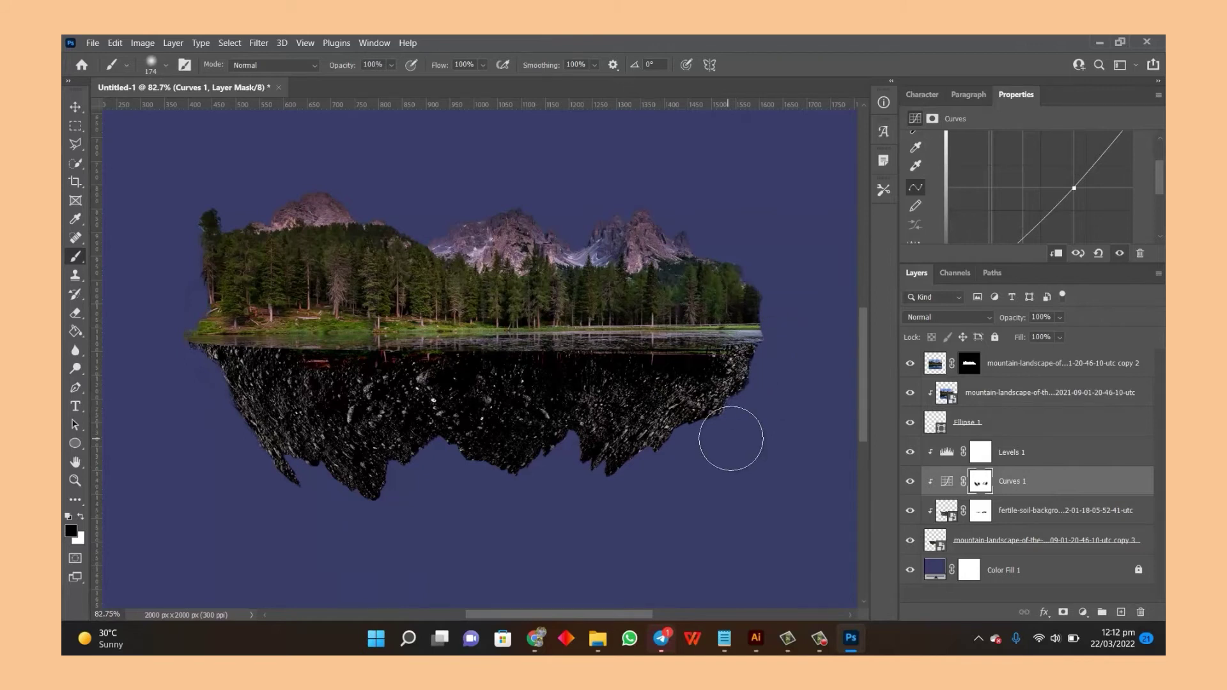
Step: Target the mountain copy 2 mask and toggle the layer's visibility to compare
{"action": "key", "text": "v"}
{"action": "scroll", "coordinate": [730, 439], "scroll_direction": "up", "scroll_amount": 5}
{"action": "left_click", "coordinate": [969, 363]}
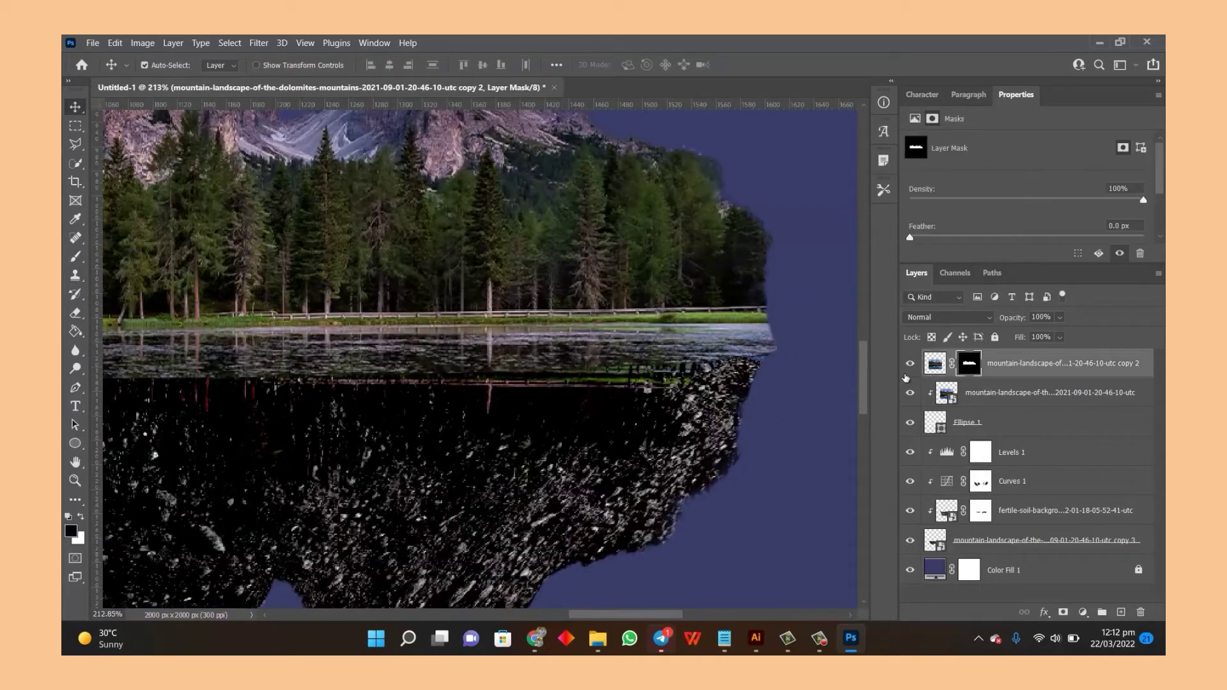
{"action": "left_click", "coordinate": [910, 363]}
{"action": "left_click", "coordinate": [910, 364]}
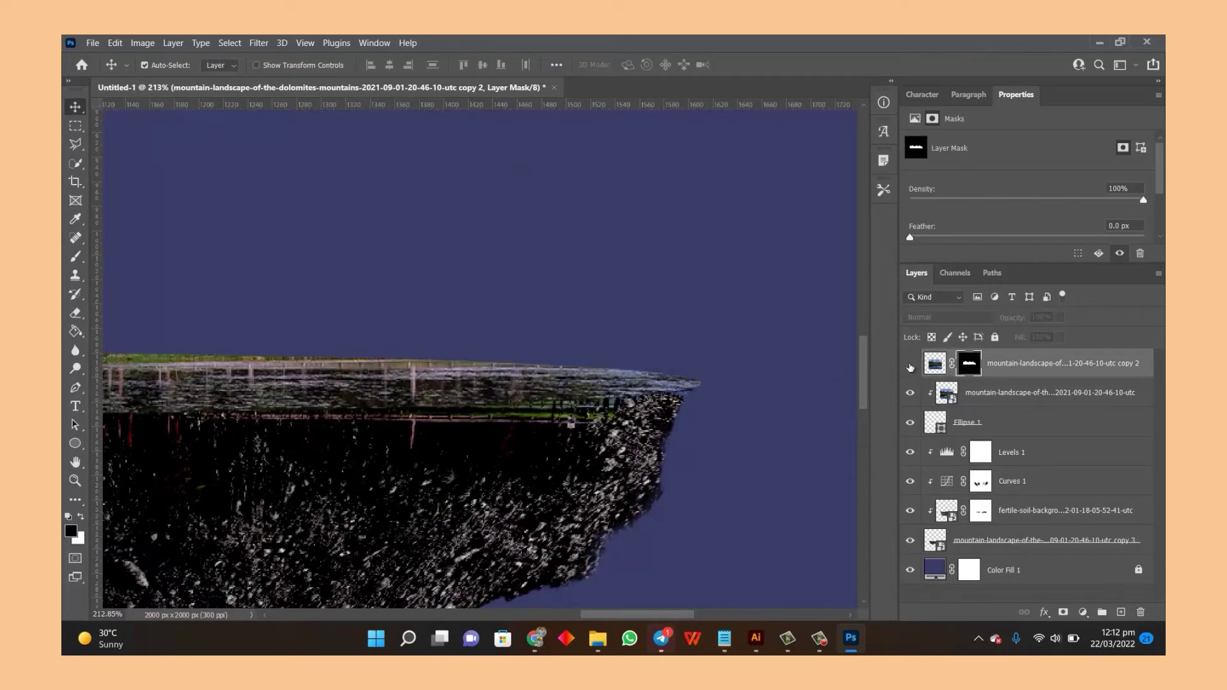
{"action": "left_click", "coordinate": [910, 364]}
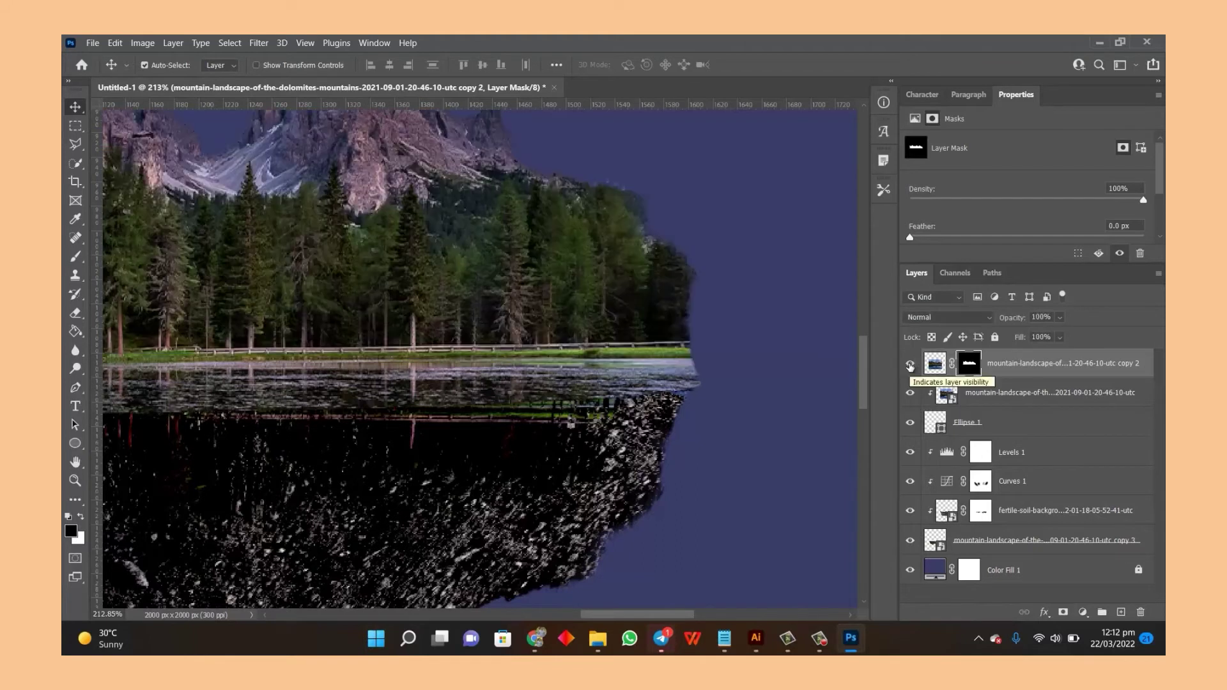
{"action": "left_click", "coordinate": [910, 365]}
{"action": "left_click", "coordinate": [910, 364]}
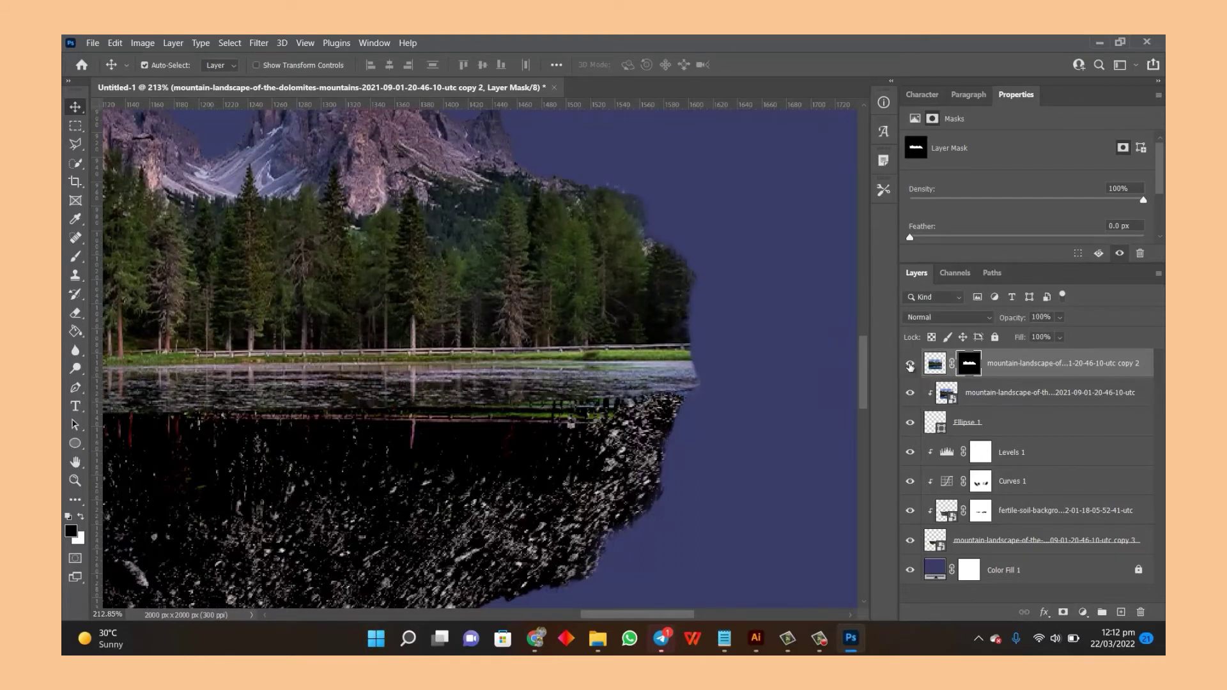
{"action": "left_click", "coordinate": [910, 364]}
{"action": "left_click", "coordinate": [910, 364]}
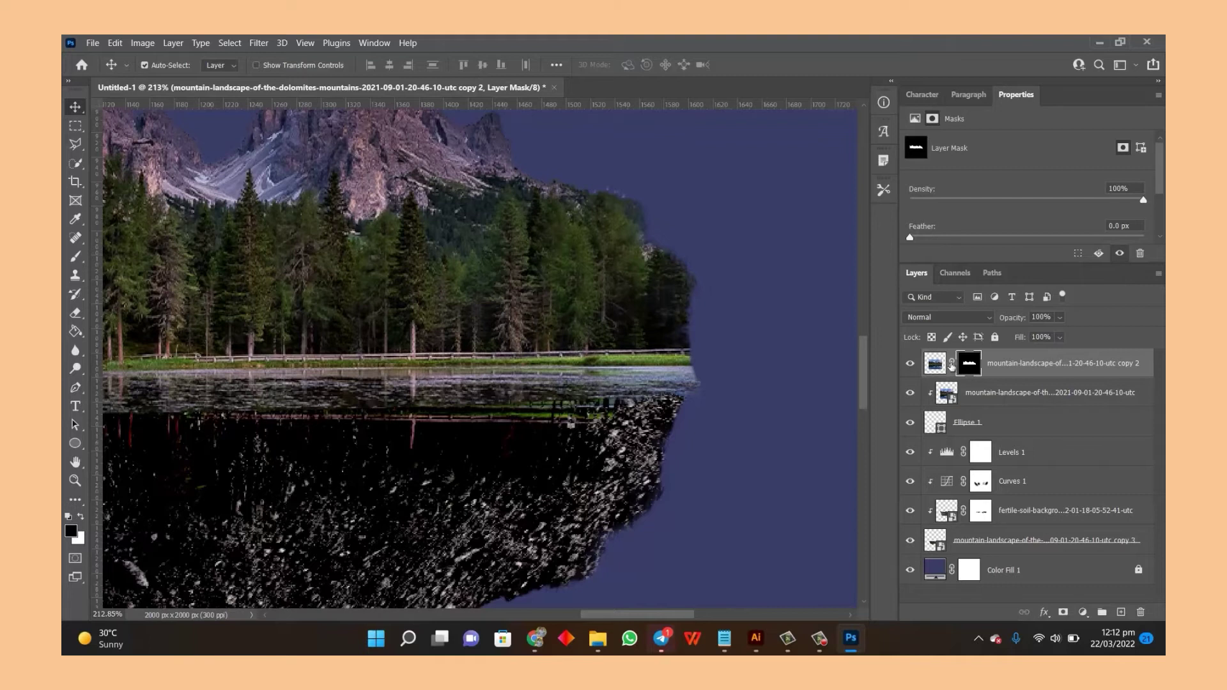
Step: Polygonal-lasso the protruding right tip of the lake shore and fill it on the mask
{"action": "key", "text": "l"}
{"action": "left_click", "coordinate": [681, 401]}
{"action": "left_click", "coordinate": [696, 380]}
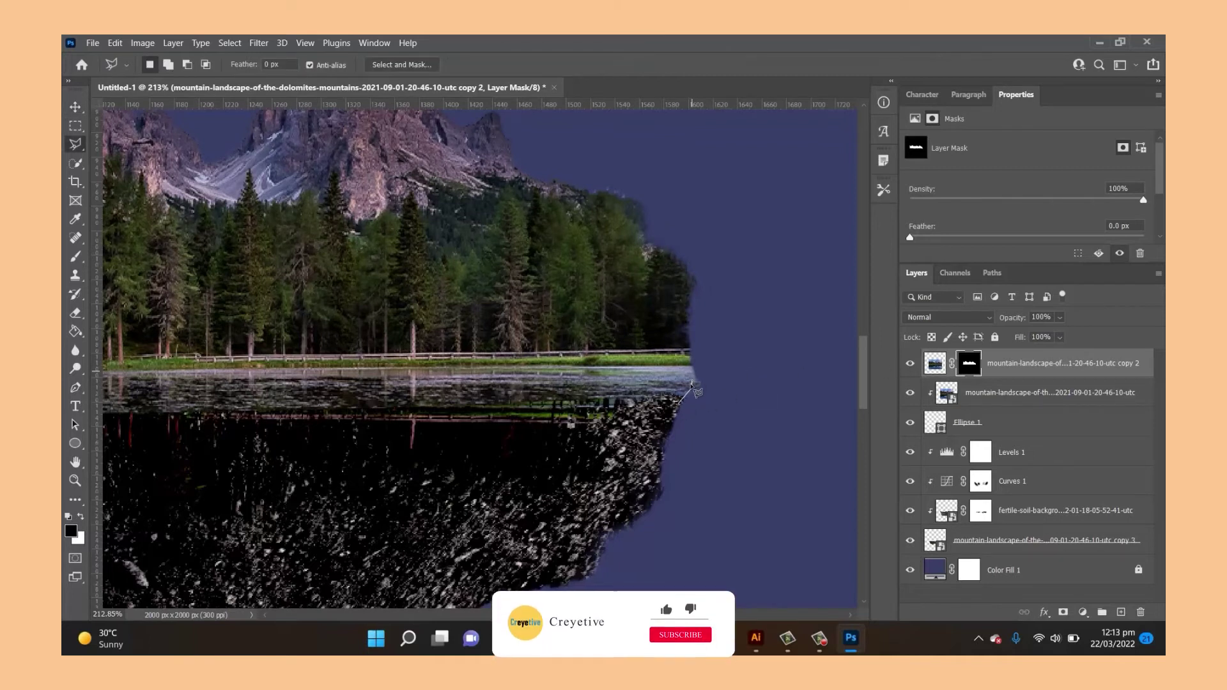
{"action": "left_click_drag", "start_coordinate": [795, 376], "coordinate": [538, 379]}
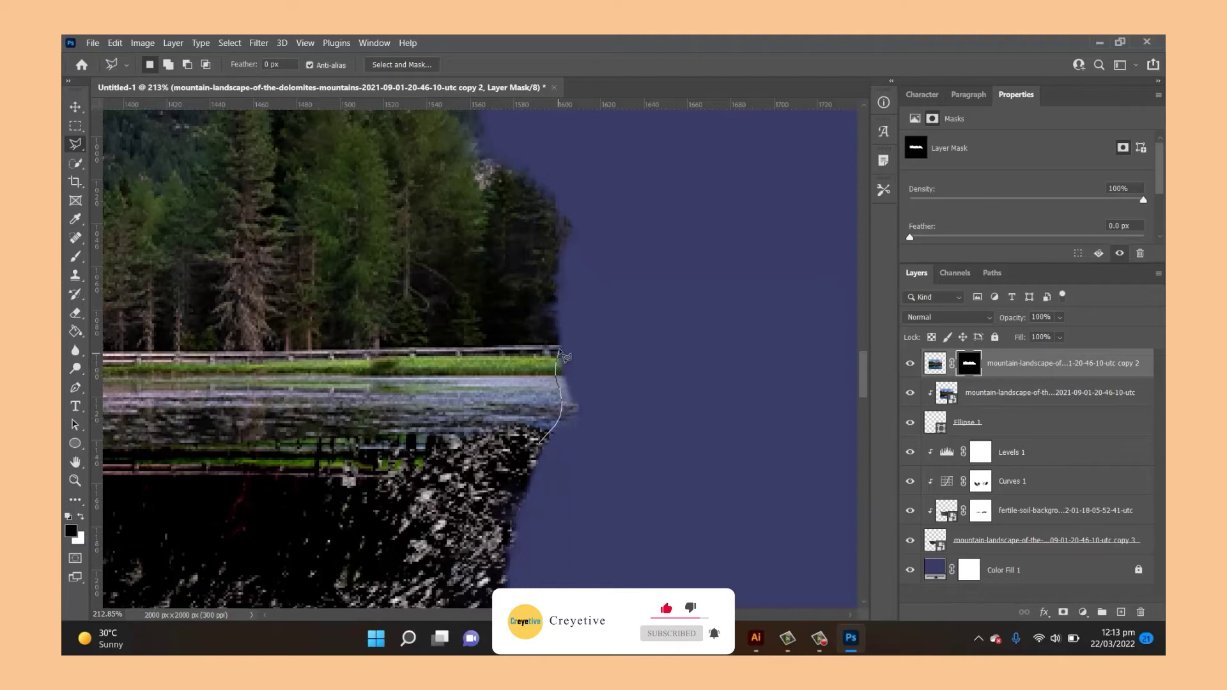
{"action": "double_click", "coordinate": [687, 541]}
{"action": "key", "text": "x"}
{"action": "key", "text": "ctrl+BackSpace"}
{"action": "key", "text": "ctrl+d"}
Step: Lasso and fill a second area past the lake edge, then fit the document in view
{"action": "left_click", "coordinate": [570, 310]}
{"action": "left_click", "coordinate": [693, 438]}
{"action": "left_click", "coordinate": [677, 537]}
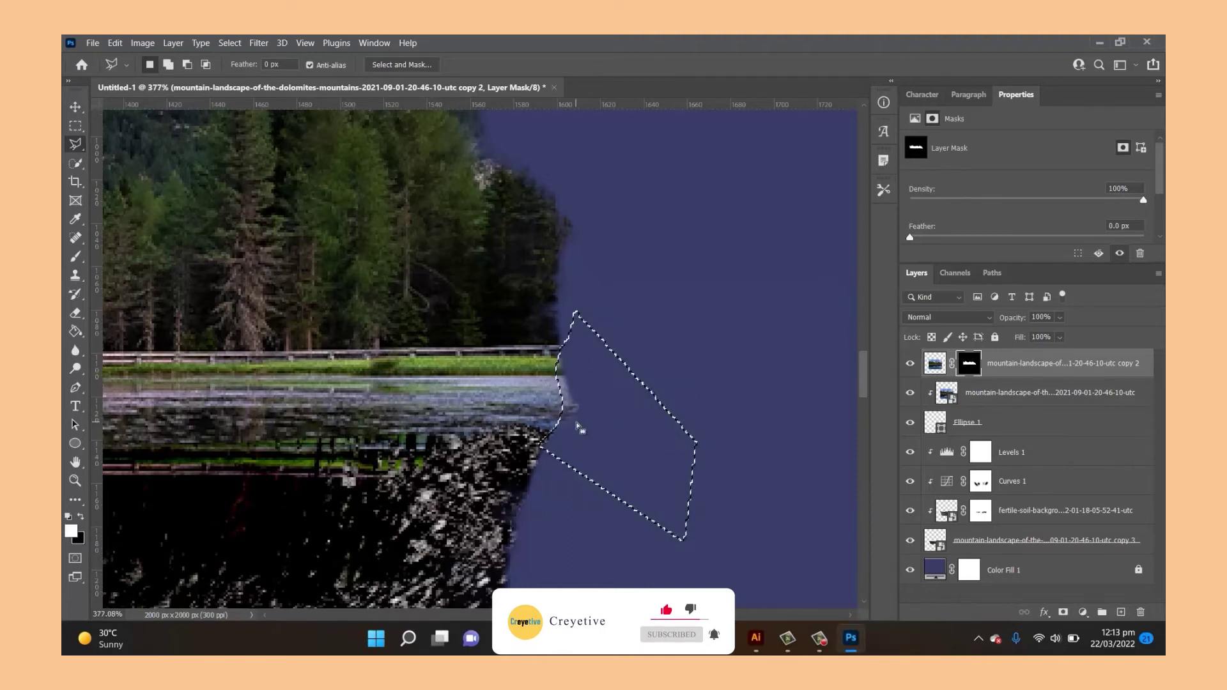
{"action": "double_click", "coordinate": [579, 418]}
{"action": "key", "text": "alt+BackSpace"}
{"action": "key", "text": "ctrl+d"}
{"action": "key", "text": "ctrl+0"}
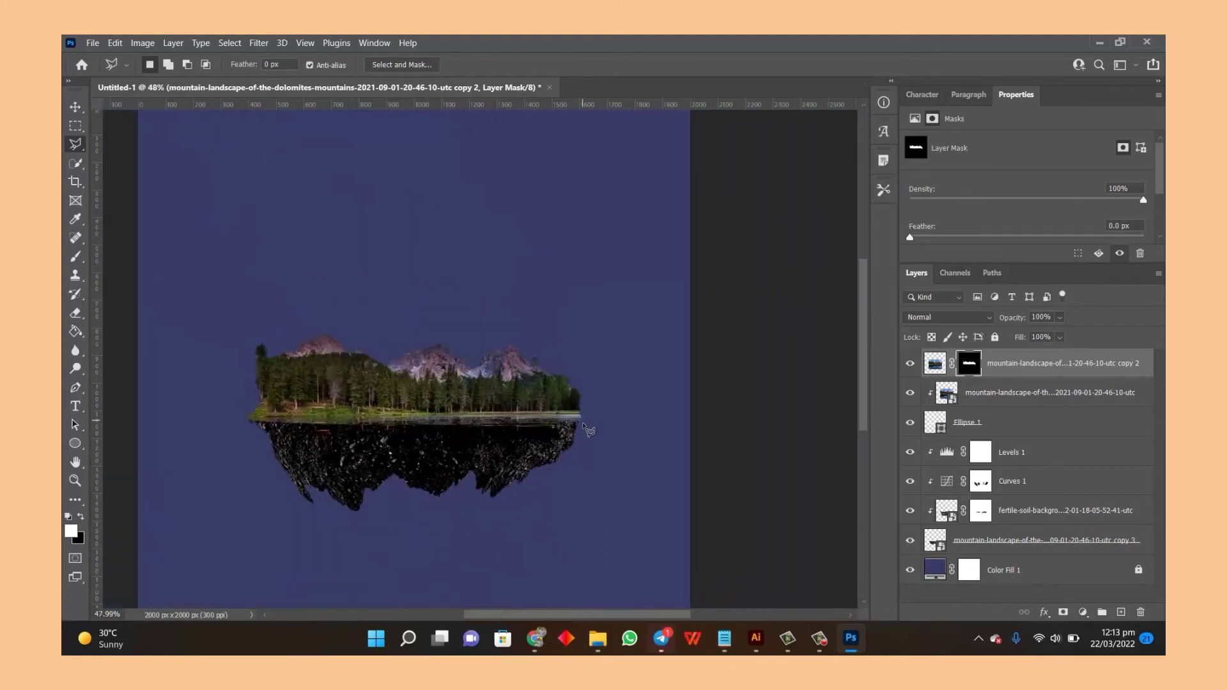
{"action": "key", "text": "v"}
{"action": "scroll", "coordinate": [545, 380], "scroll_direction": "up", "scroll_amount": 3}
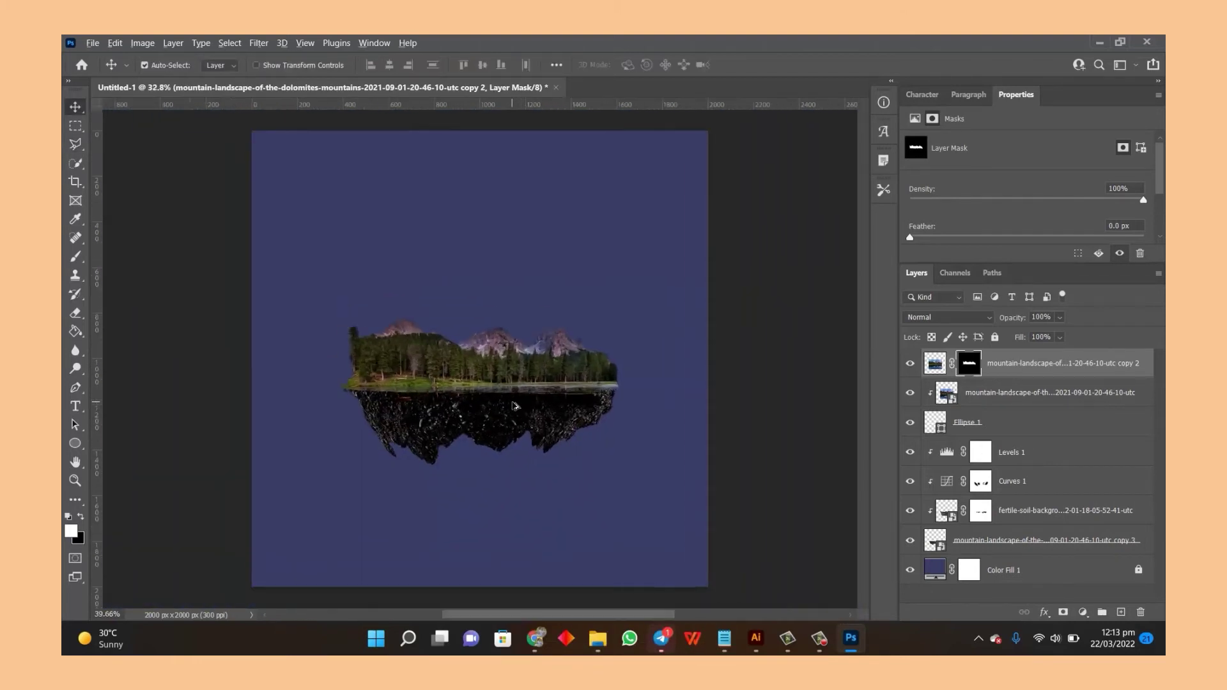
Step: Add a Levels adjustment clipped to mountain copy 2, set to 21 / 1.40 / 226
{"action": "left_click", "coordinate": [935, 363]}
{"action": "left_click", "coordinate": [1082, 611]}
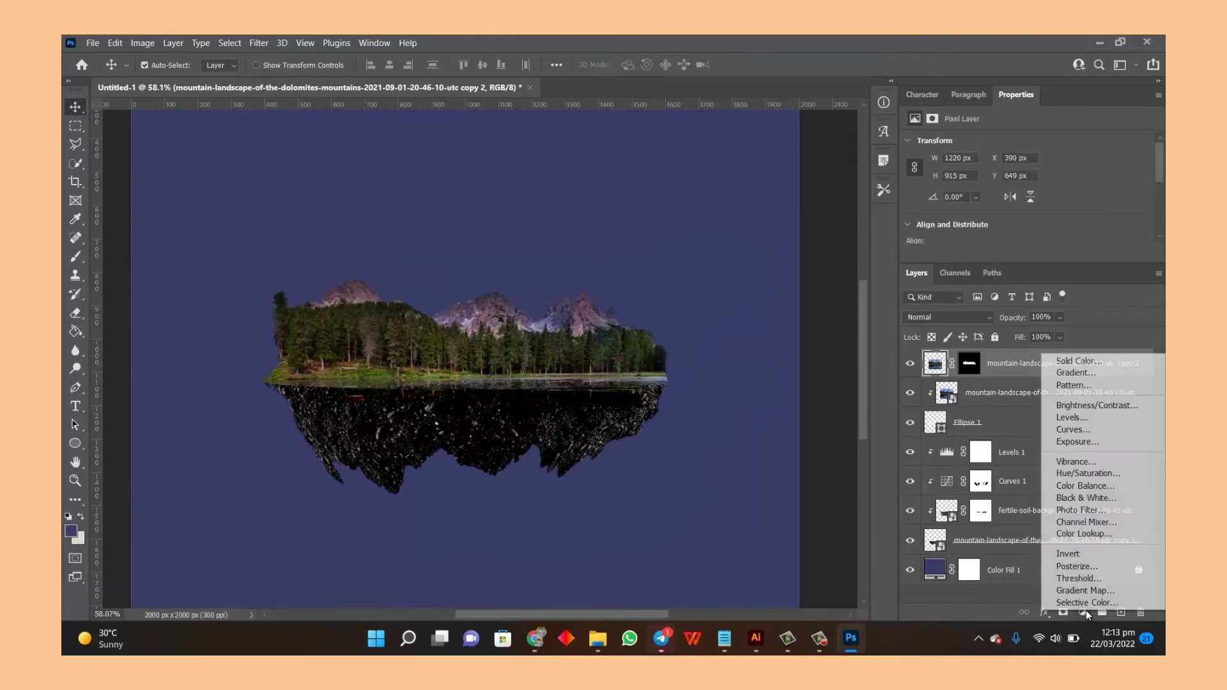
{"action": "left_click", "coordinate": [1029, 417]}
{"action": "scroll", "coordinate": [1033, 243], "scroll_direction": "down", "scroll_amount": 1}
{"action": "left_click_drag", "start_coordinate": [947, 223], "coordinate": [957, 224]}
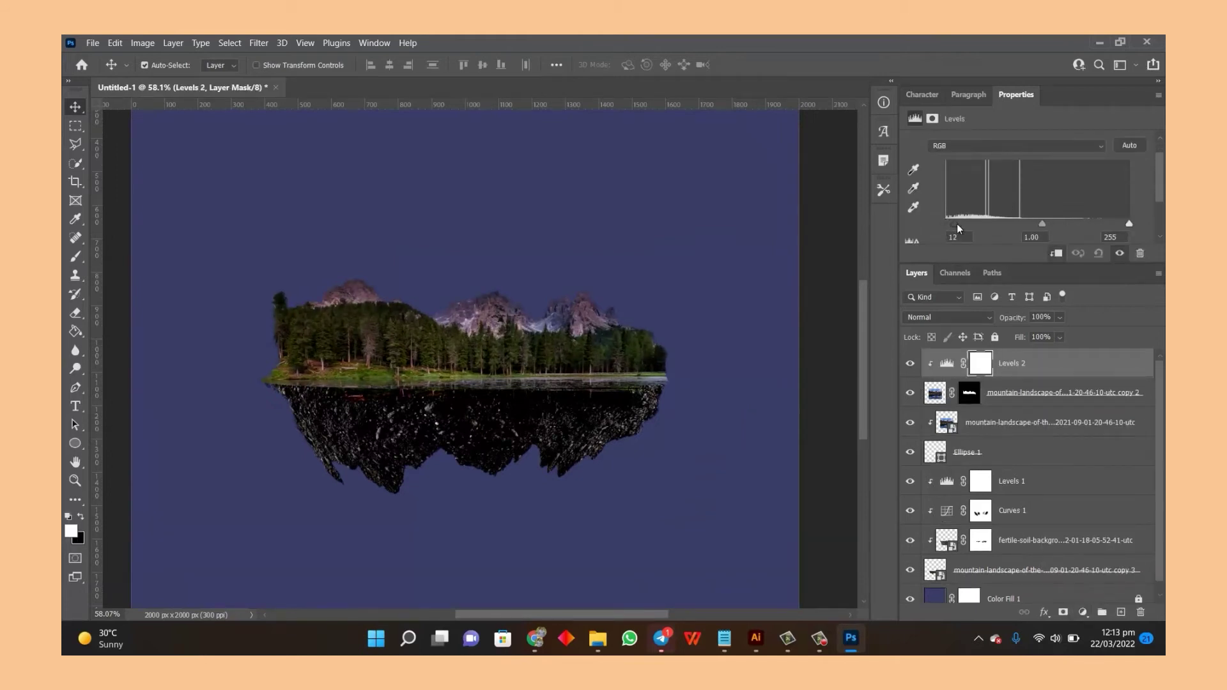
{"action": "left_click_drag", "start_coordinate": [1041, 221], "coordinate": [1024, 223]}
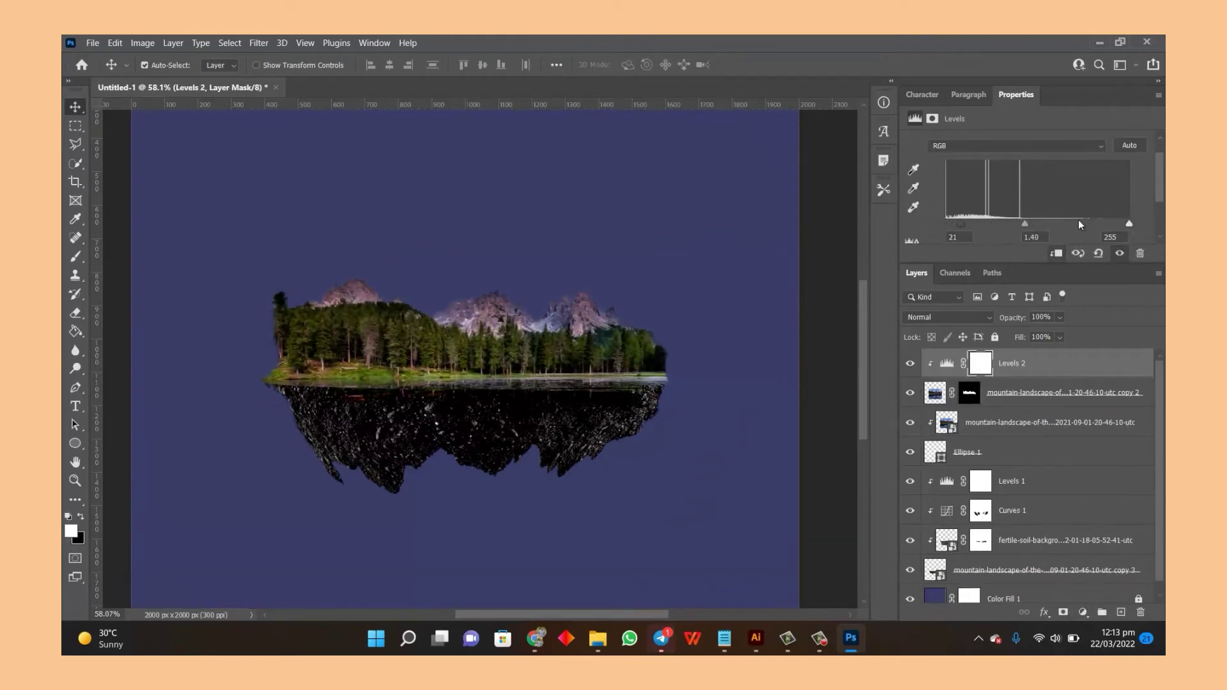
{"action": "left_click_drag", "start_coordinate": [1122, 223], "coordinate": [1106, 223]}
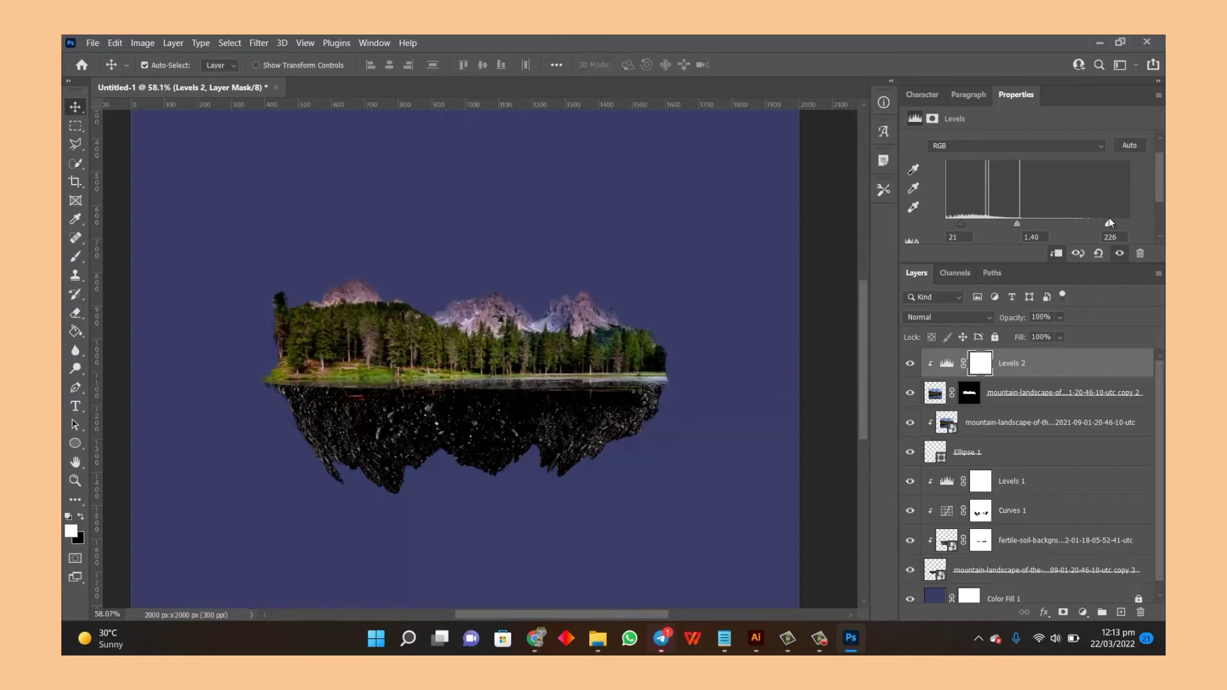
Step: Add a Curves adjustment above Levels 2 that brightens the island
{"action": "left_click", "coordinate": [1083, 613]}
{"action": "left_click", "coordinate": [1080, 412]}
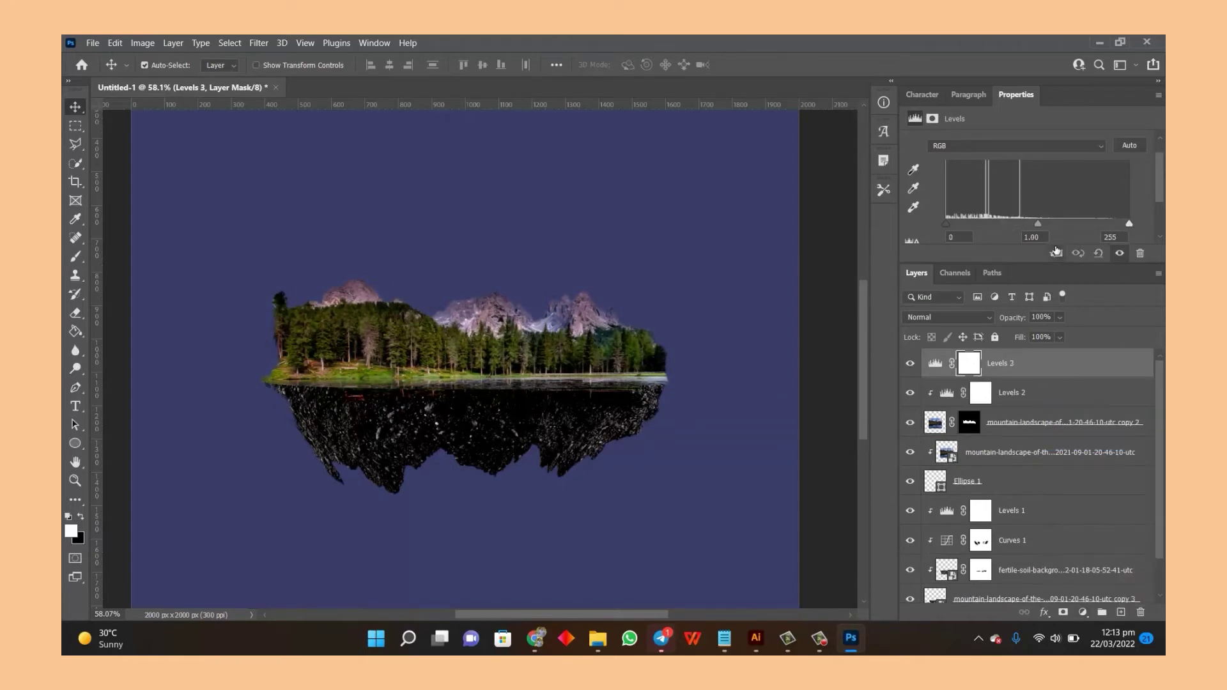
{"action": "left_click", "coordinate": [1056, 253]}
{"action": "scroll", "coordinate": [988, 207], "scroll_direction": "down", "scroll_amount": 1}
{"action": "key", "text": "ctrl+z"}
{"action": "key", "text": "ctrl+z"}
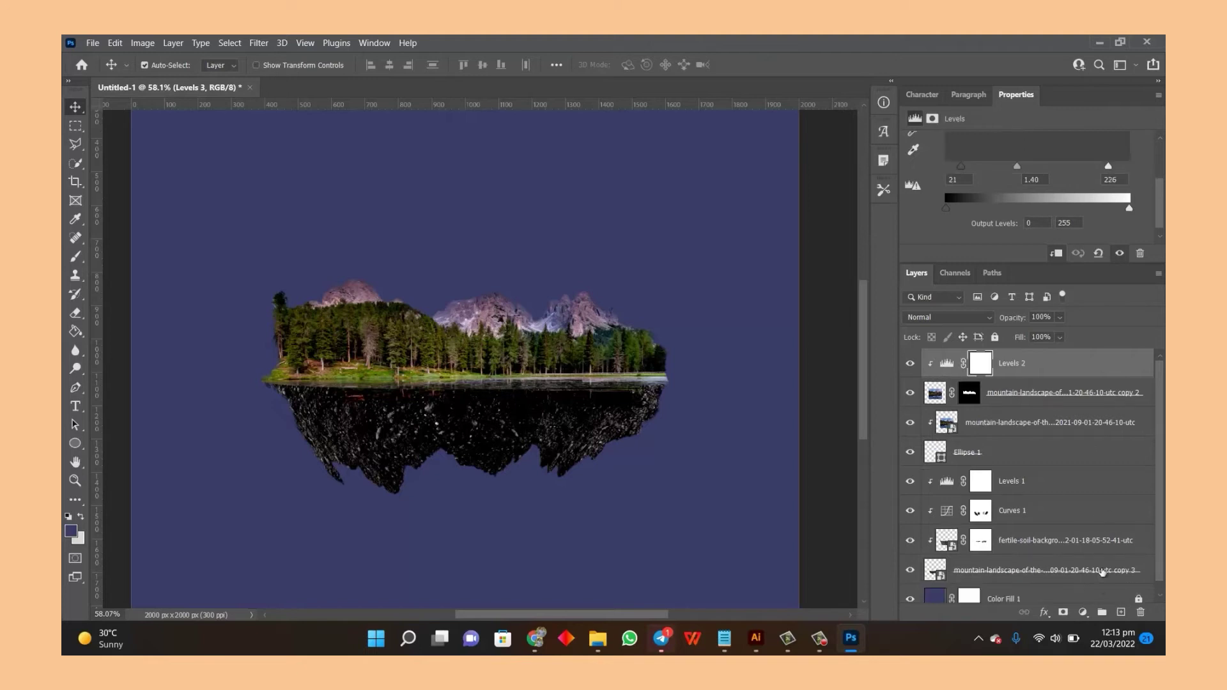
{"action": "left_click", "coordinate": [1082, 612]}
{"action": "left_click", "coordinate": [1073, 431]}
{"action": "left_click_drag", "start_coordinate": [1113, 191], "coordinate": [1102, 202]}
{"action": "scroll", "coordinate": [1098, 209], "scroll_direction": "down", "scroll_amount": 3}
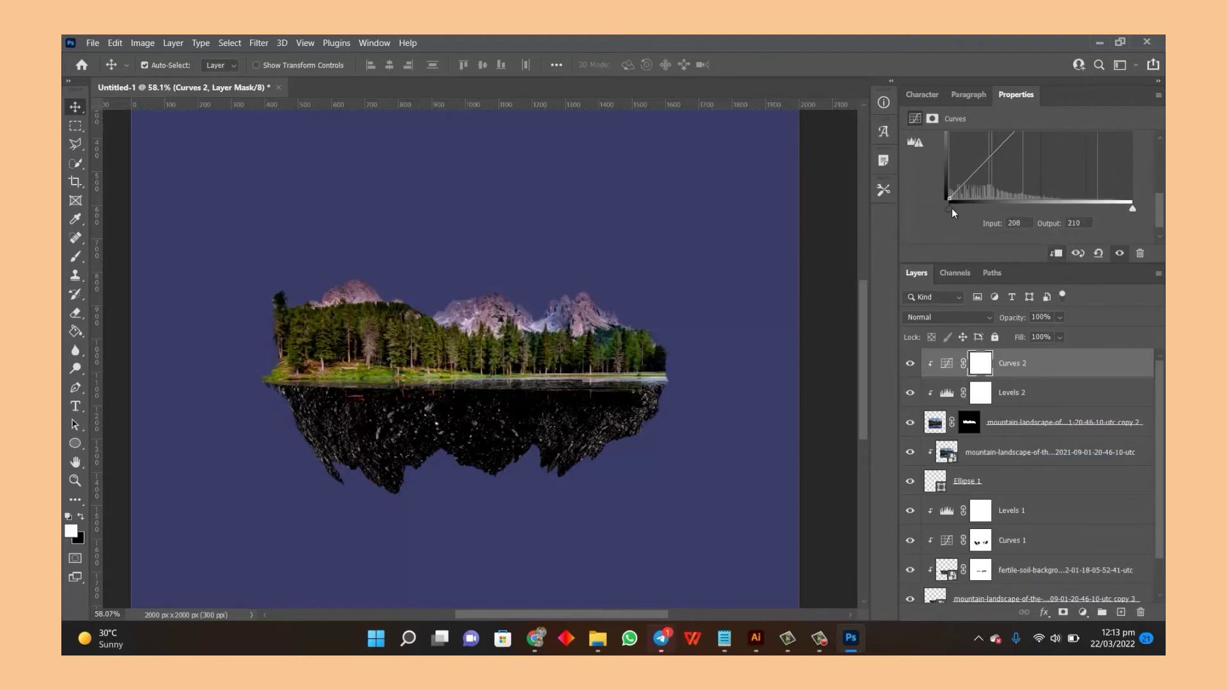
Step: Add a Hue/Saturation adjustment with hue -19 and saturation -13
{"action": "left_click", "coordinate": [1084, 611]}
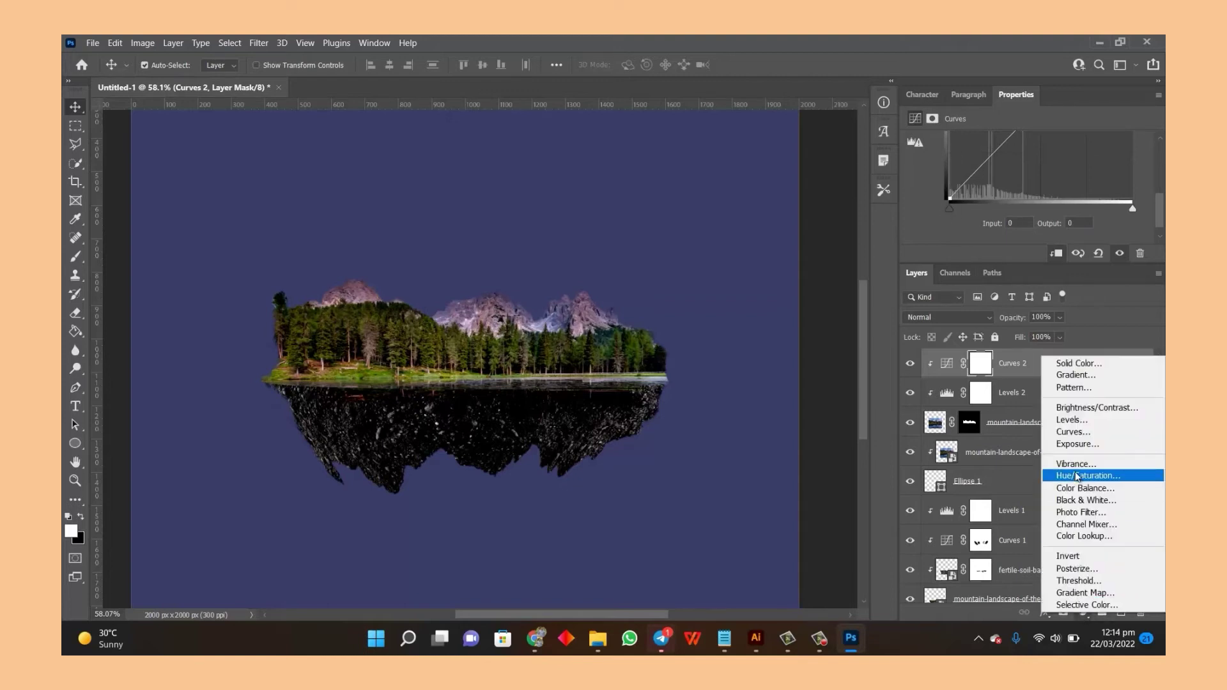
{"action": "left_click", "coordinate": [1068, 469]}
{"action": "left_click_drag", "start_coordinate": [1003, 199], "coordinate": [1011, 223]}
{"action": "left_click", "coordinate": [1024, 224]}
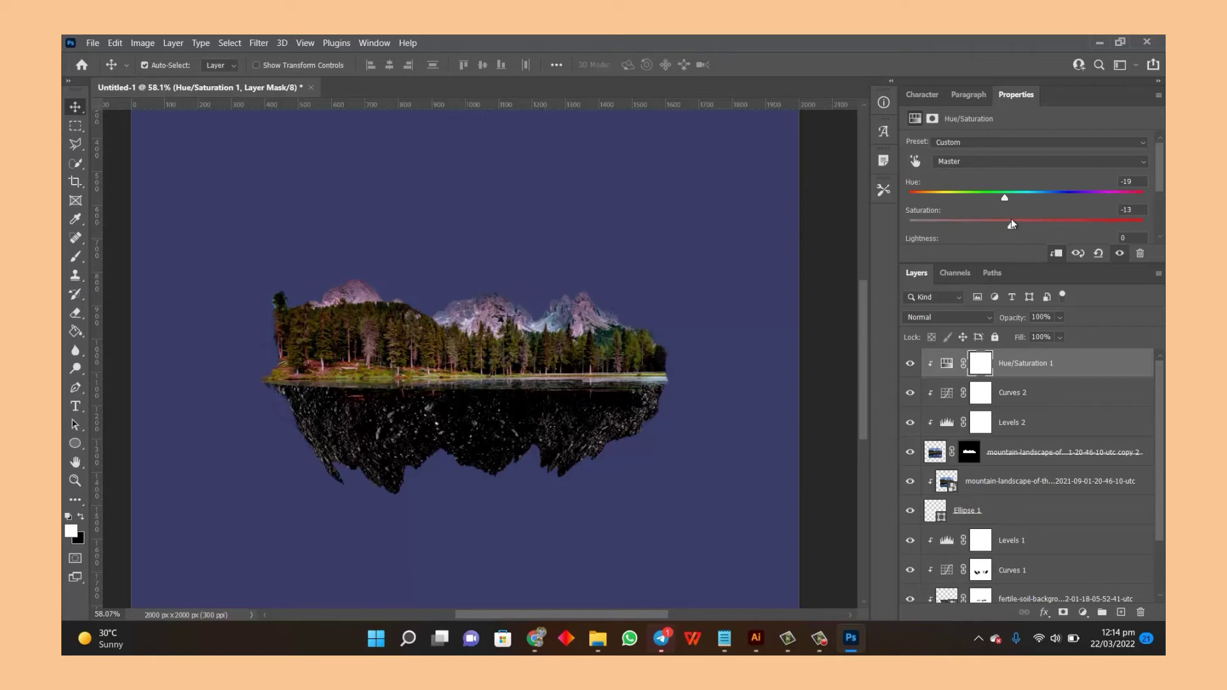
{"action": "left_click", "coordinate": [946, 363]}
{"action": "scroll", "coordinate": [324, 346], "scroll_direction": "up", "scroll_amount": 5}
Step: Touch up the mountain copy 2 mask with a smaller brush along the left treetops and right shore tip
{"action": "scroll", "coordinate": [324, 347], "scroll_direction": "up", "scroll_amount": 5}
{"action": "left_click", "coordinate": [968, 452]}
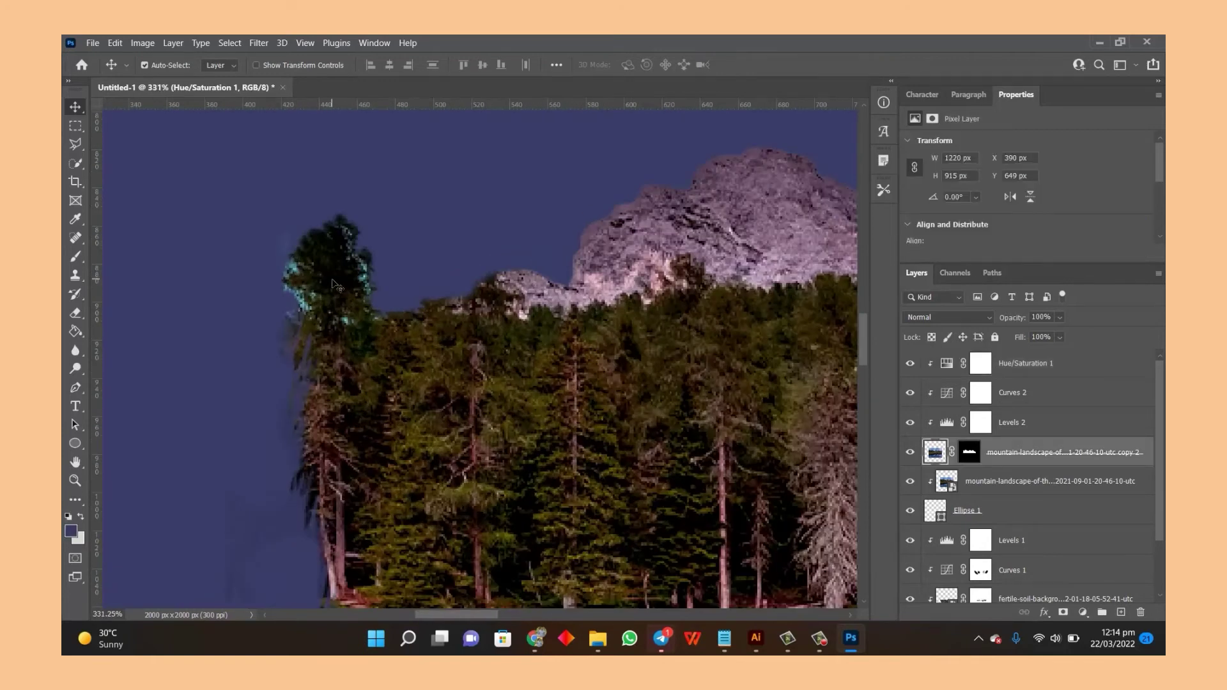
{"action": "key", "text": "b"}
{"action": "left_click_drag", "start_coordinate": [386, 387], "coordinate": [476, 247]}
{"action": "key", "text": "bracketleft"}
{"action": "key", "text": "bracketleft"}
{"action": "key", "text": "bracketleft"}
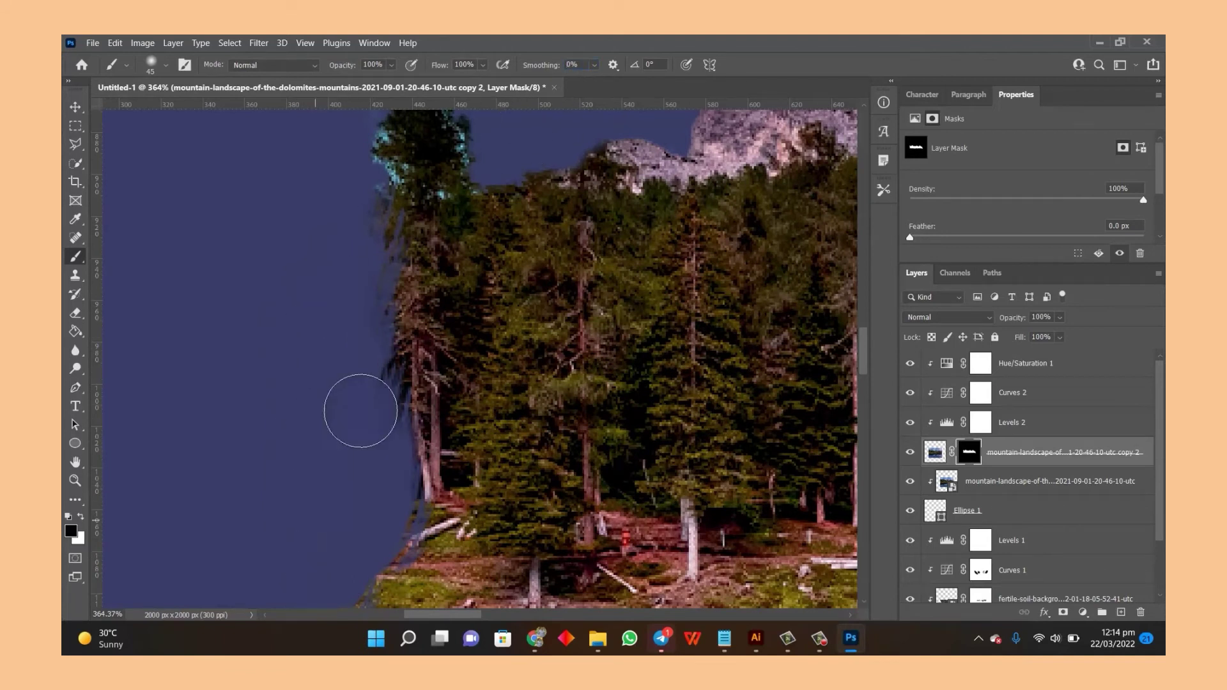
{"action": "scroll", "coordinate": [376, 310], "scroll_direction": "up", "scroll_amount": 3}
{"action": "scroll", "coordinate": [309, 405], "scroll_direction": "down", "scroll_amount": 3}
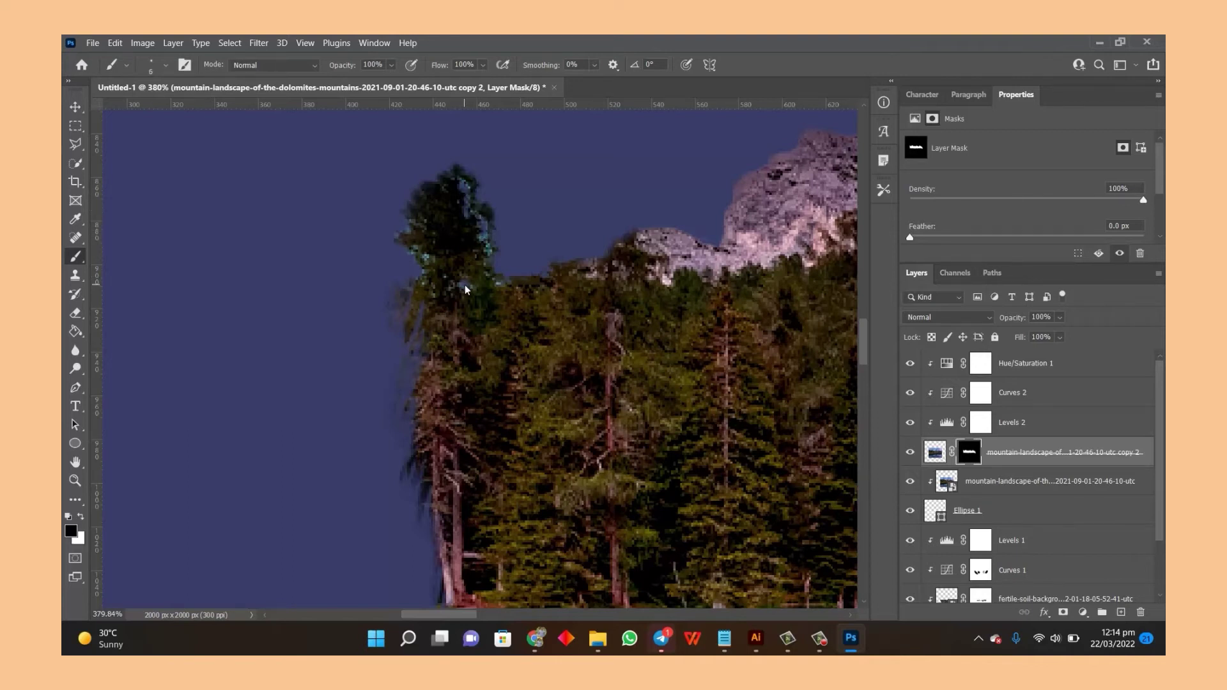
{"action": "scroll", "coordinate": [480, 318], "scroll_direction": "down", "scroll_amount": 3}
{"action": "scroll", "coordinate": [479, 318], "scroll_direction": "down", "scroll_amount": 2}
{"action": "scroll", "coordinate": [479, 318], "scroll_direction": "down", "scroll_amount": 2}
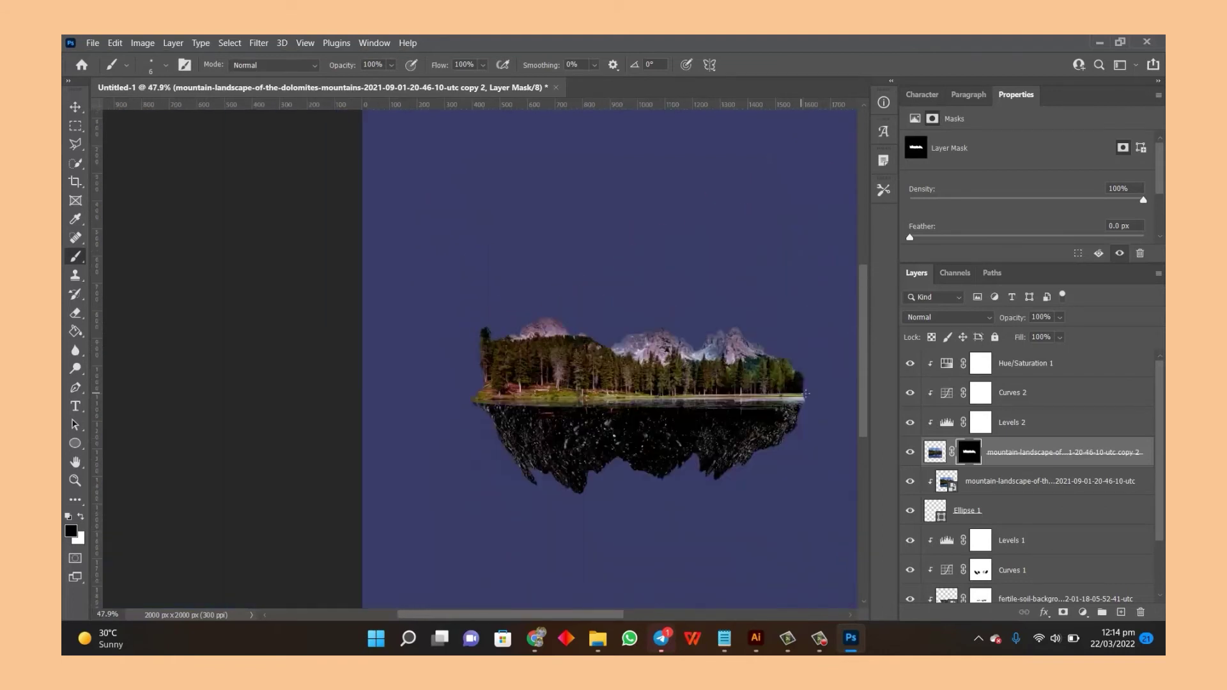
{"action": "scroll", "coordinate": [809, 395], "scroll_direction": "up", "scroll_amount": 4}
{"action": "scroll", "coordinate": [808, 395], "scroll_direction": "up", "scroll_amount": 4}
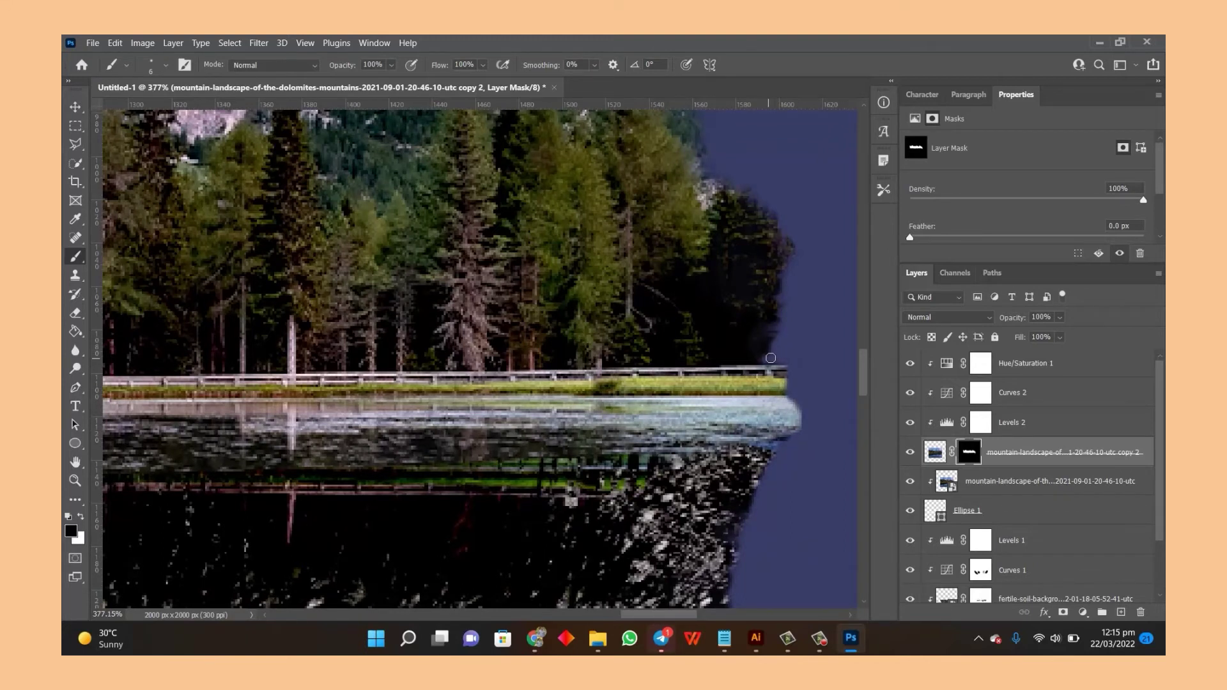
{"action": "scroll", "coordinate": [777, 346], "scroll_direction": "down", "scroll_amount": 5}
Step: Place the Soft_Cloud image on the canvas, scaled down onto the island
{"action": "key", "text": "v"}
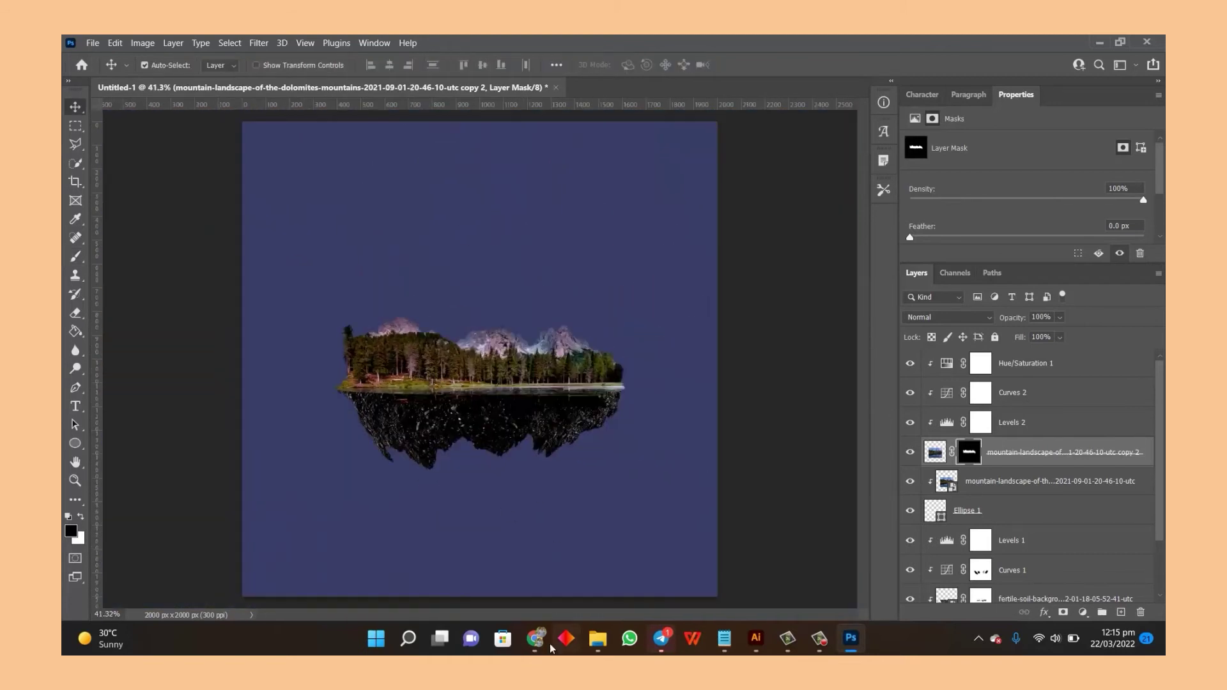
{"action": "left_click", "coordinate": [598, 638]}
{"action": "left_click_drag", "start_coordinate": [1035, 402], "coordinate": [580, 370]}
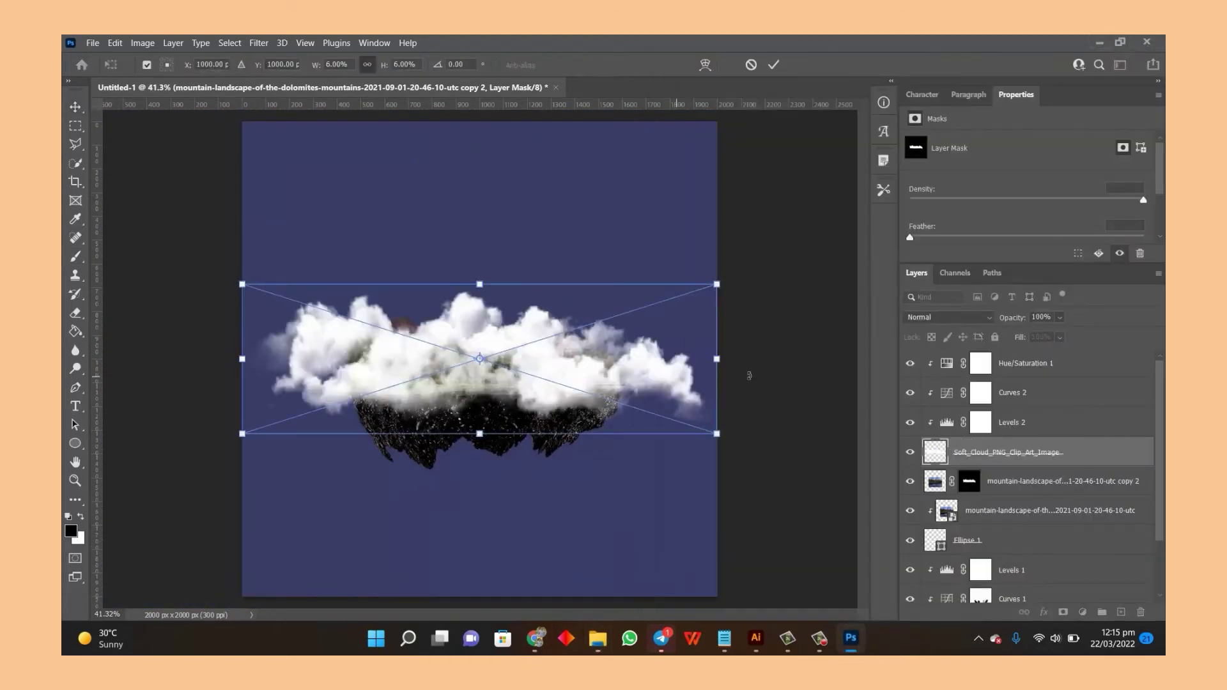
{"action": "mouse_move", "coordinate": [508, 361]}
{"action": "left_mouse_down"}
{"action": "mouse_move", "coordinate": [396, 355]}
{"action": "mouse_move", "coordinate": [623, 342]}
{"action": "left_mouse_up"}
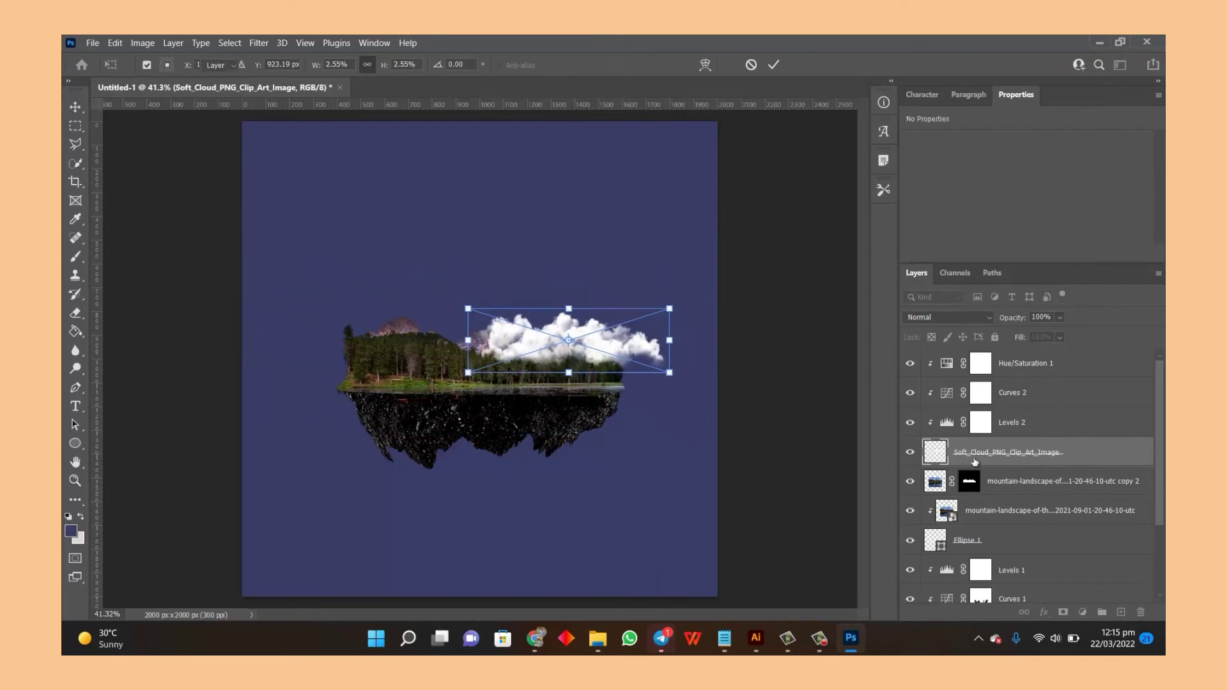
{"action": "key", "text": "Return"}
Step: Move the cloud layer below mountain copy 2 and re-clip Levels 2 and Curves 2
{"action": "key", "text": "ctrl+shift+bracketright"}
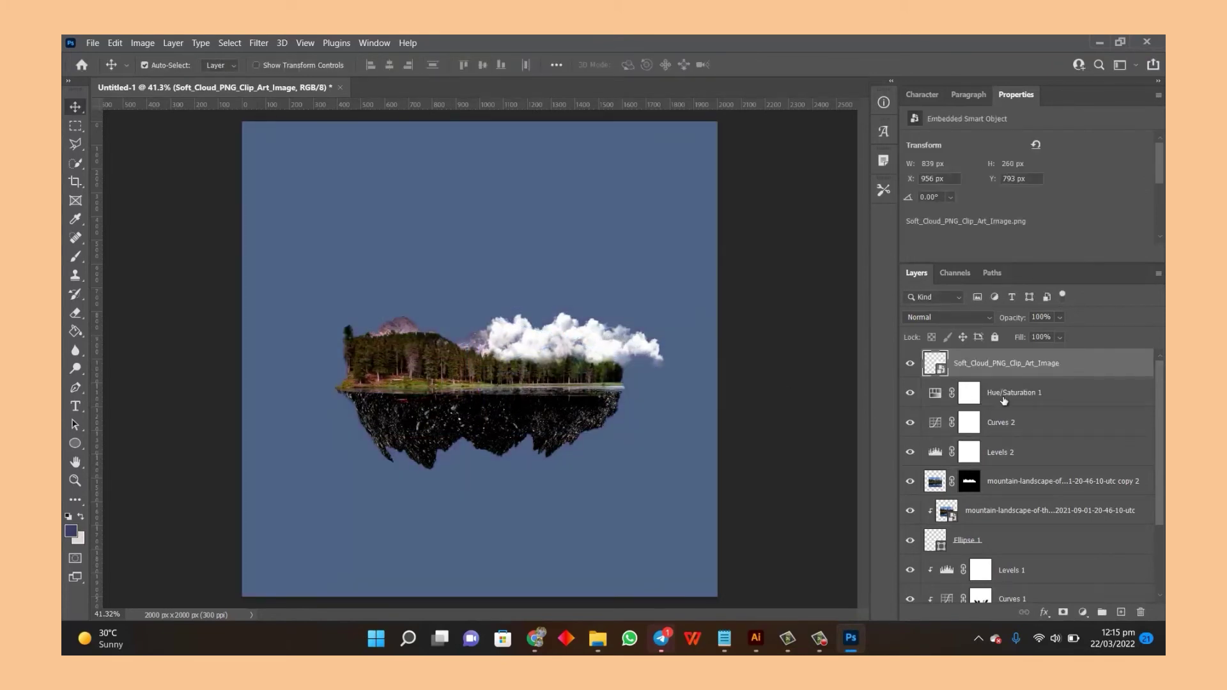
{"action": "left_click_drag", "start_coordinate": [1006, 404], "coordinate": [1001, 493]}
{"action": "left_click", "coordinate": [1003, 422]}
{"action": "left_click", "coordinate": [981, 366], "text": "shift"}
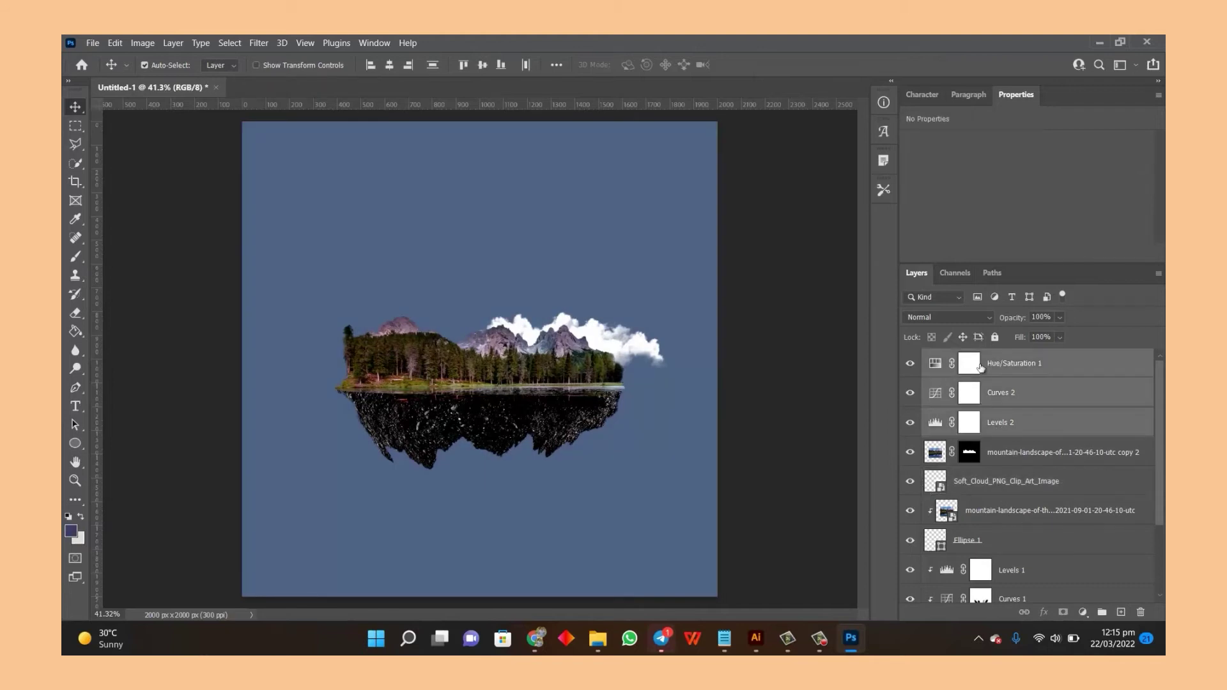
{"action": "left_click", "coordinate": [1041, 417]}
{"action": "key", "text": "ctrl+alt+g"}
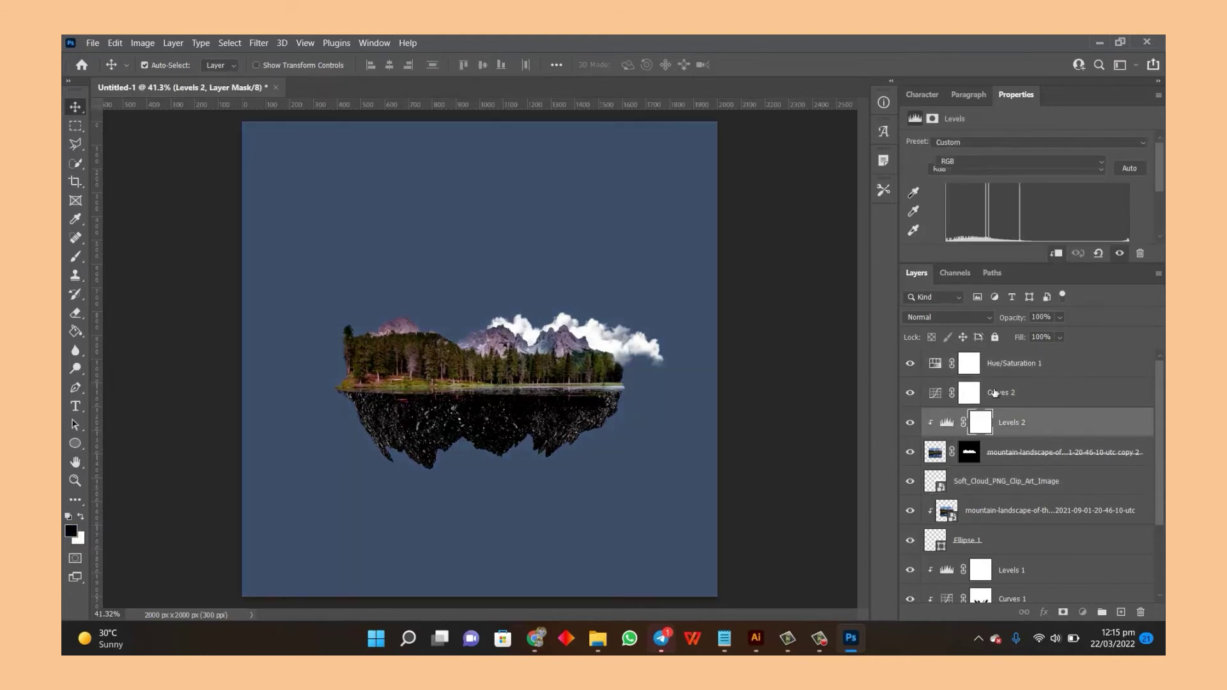
{"action": "left_click", "coordinate": [959, 387]}
{"action": "key", "text": "ctrl+alt+g"}
Step: Bring the cloud to the top, shrink it over the peaks, and blend it in Lighten at 80%
{"action": "left_click", "coordinate": [644, 351]}
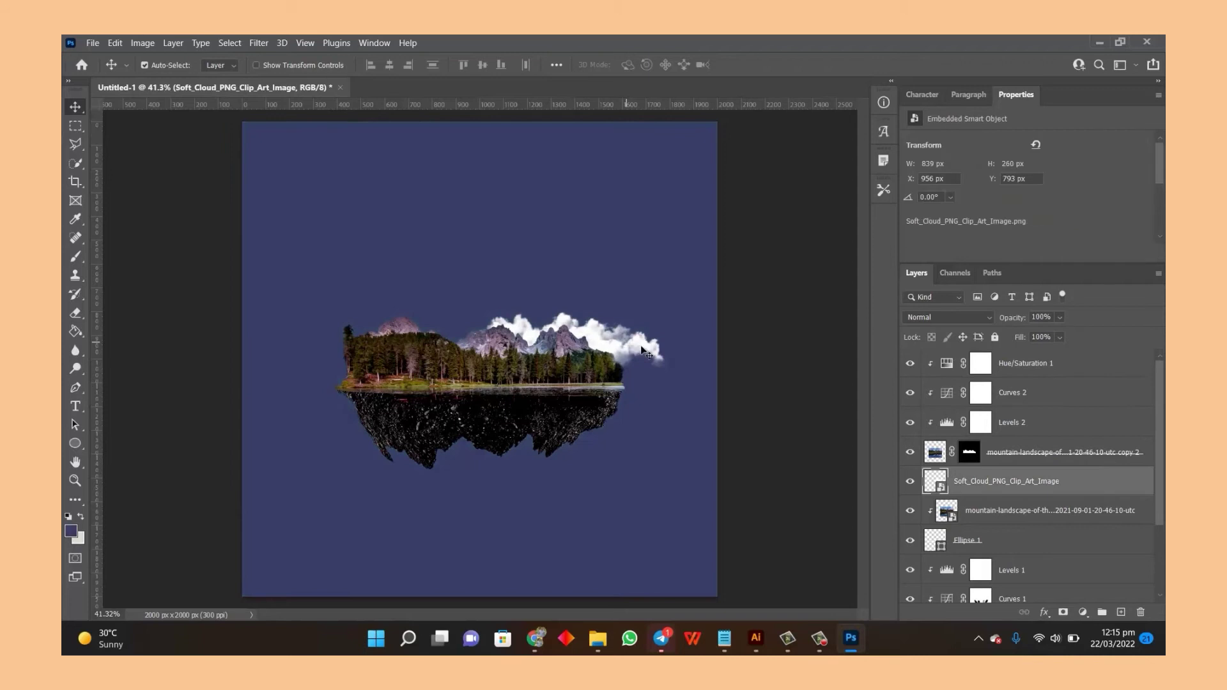
{"action": "key", "text": "ctrl+shift+bracketright"}
{"action": "scroll", "coordinate": [585, 343], "scroll_direction": "up", "scroll_amount": 3}
{"action": "key", "text": "ctrl+t"}
{"action": "mouse_move", "coordinate": [745, 274]}
{"action": "left_mouse_down"}
{"action": "mouse_move", "coordinate": [594, 349]}
{"action": "mouse_move", "coordinate": [658, 337]}
{"action": "left_mouse_up"}
{"action": "key", "text": "Return"}
{"action": "scroll", "coordinate": [576, 342], "scroll_direction": "down", "scroll_amount": 5}
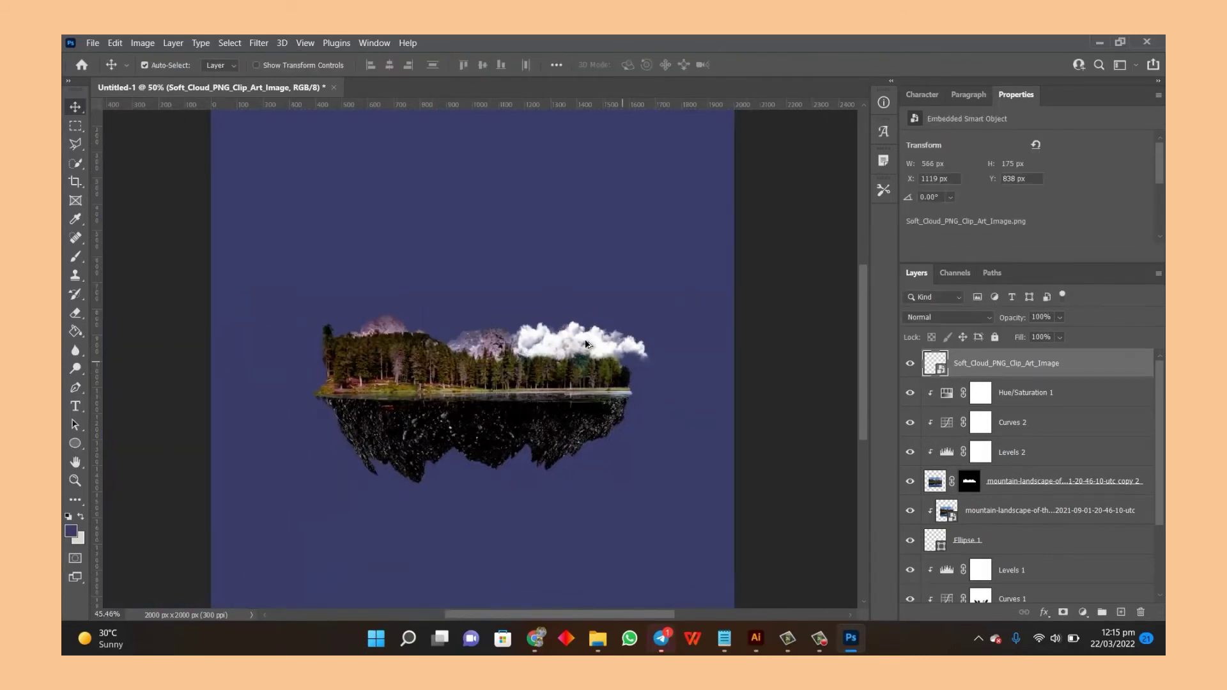
{"action": "left_click_drag", "start_coordinate": [568, 339], "coordinate": [570, 342]}
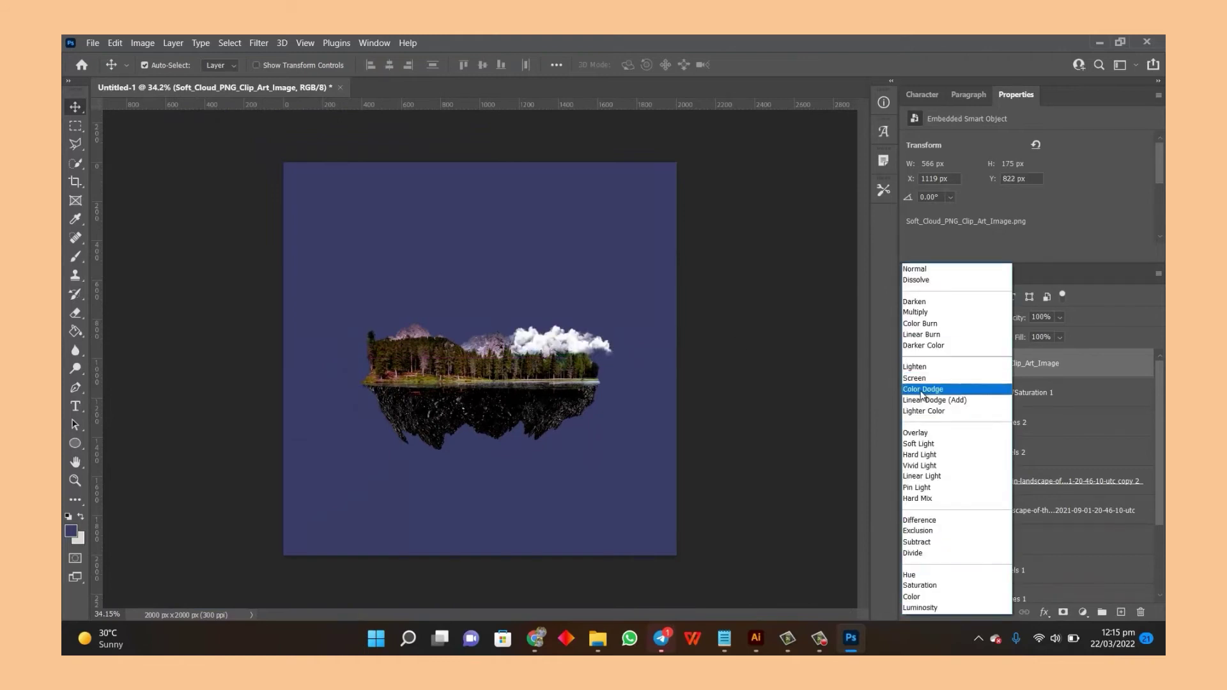
{"action": "left_click", "coordinate": [1040, 350]}
{"action": "left_click_drag", "start_coordinate": [1038, 332], "coordinate": [1065, 332]}
Step: Duplicate the cloud, shrink it, rotate it 180°, and move it to the island's left edge
{"action": "key", "text": "ctrl+plus"}
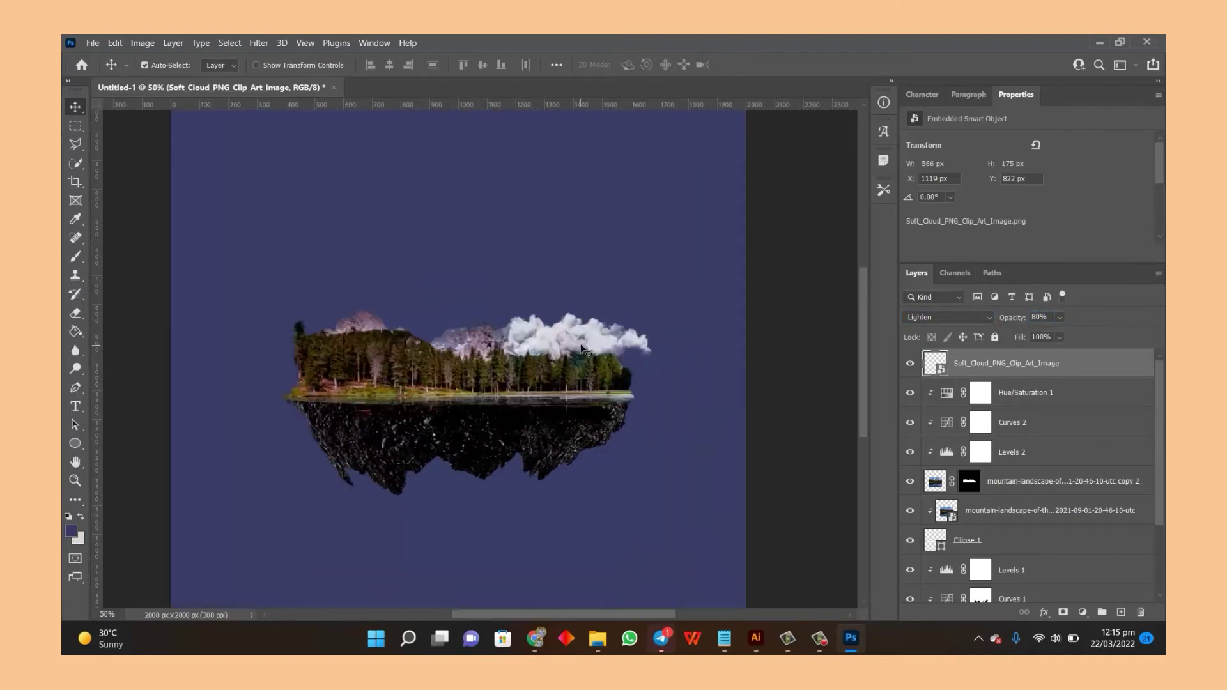
{"action": "left_click_drag", "start_coordinate": [619, 336], "coordinate": [433, 335]}
{"action": "key", "text": "ctrl+t"}
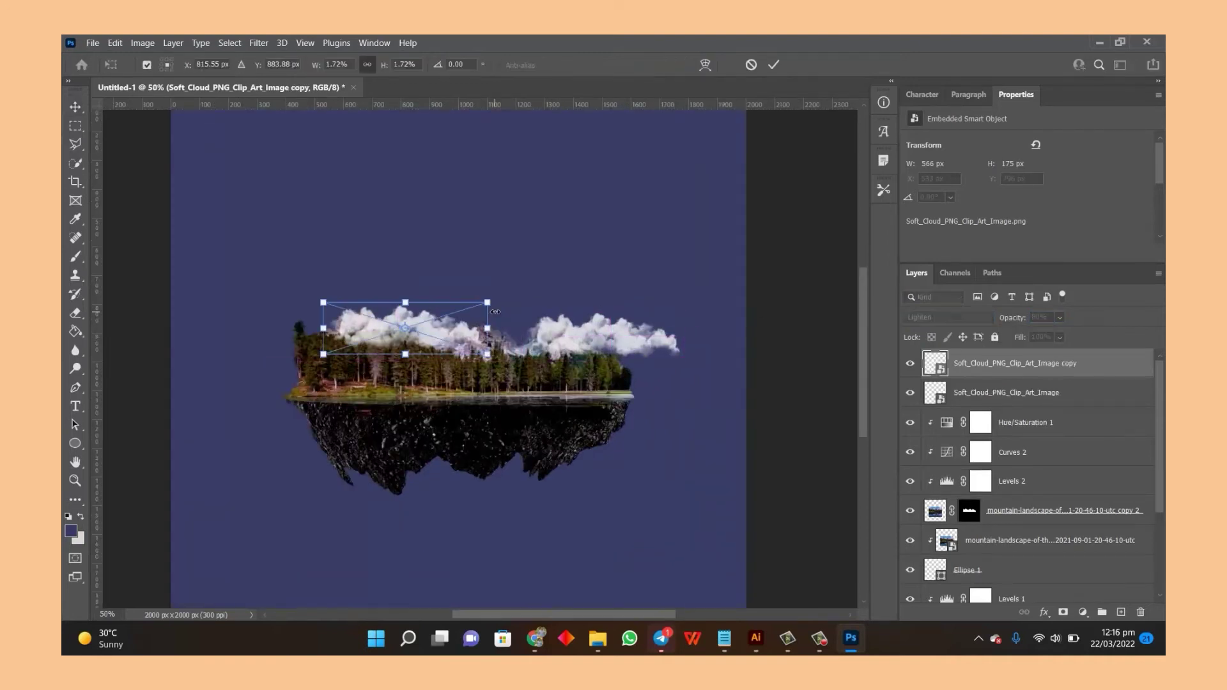
{"action": "left_click_drag", "start_coordinate": [486, 302], "coordinate": [431, 321]}
{"action": "key", "text": "Return"}
{"action": "key", "text": "ctrl+t"}
{"action": "right_click", "coordinate": [393, 338]}
{"action": "left_click", "coordinate": [441, 604]}
{"action": "key", "text": "Return"}
{"action": "left_click_drag", "start_coordinate": [397, 349], "coordinate": [324, 348]}
Step: Place a second cloud image from the assets folder, scaled onto the island
{"action": "left_click", "coordinate": [597, 638]}
{"action": "left_click", "coordinate": [873, 579]}
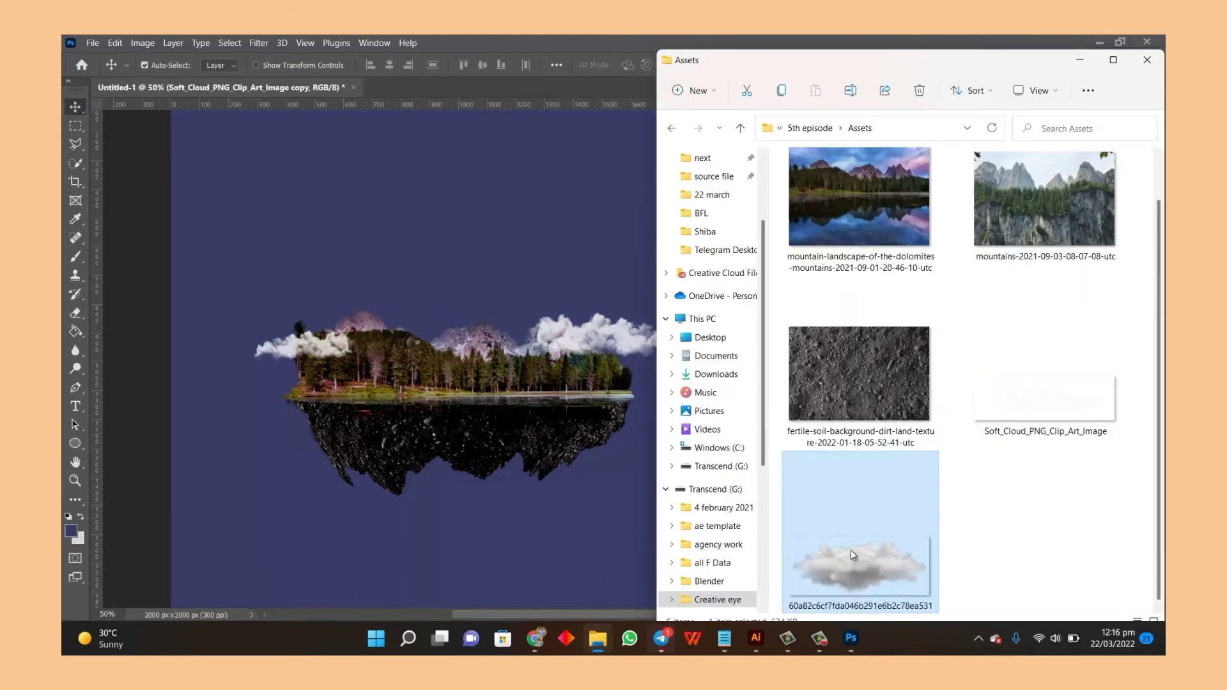
{"action": "left_click_drag", "start_coordinate": [850, 550], "coordinate": [464, 363]}
{"action": "mouse_move", "coordinate": [504, 293]}
{"action": "left_mouse_down"}
{"action": "mouse_move", "coordinate": [478, 458]}
{"action": "mouse_move", "coordinate": [450, 319]}
{"action": "left_mouse_up"}
Step: Blend the new cloud in Lighten mode at 95% opacity
{"action": "left_click", "coordinate": [947, 317]}
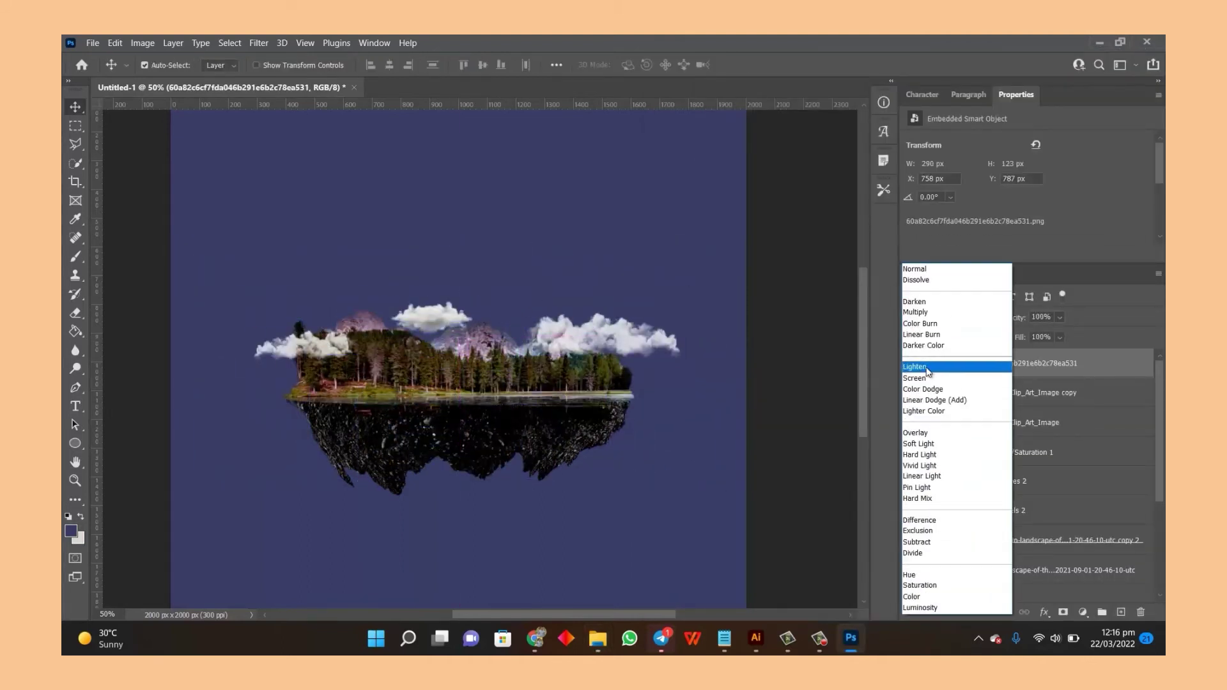
{"action": "left_click", "coordinate": [933, 358]}
{"action": "left_click_drag", "start_coordinate": [1067, 332], "coordinate": [1064, 332]}
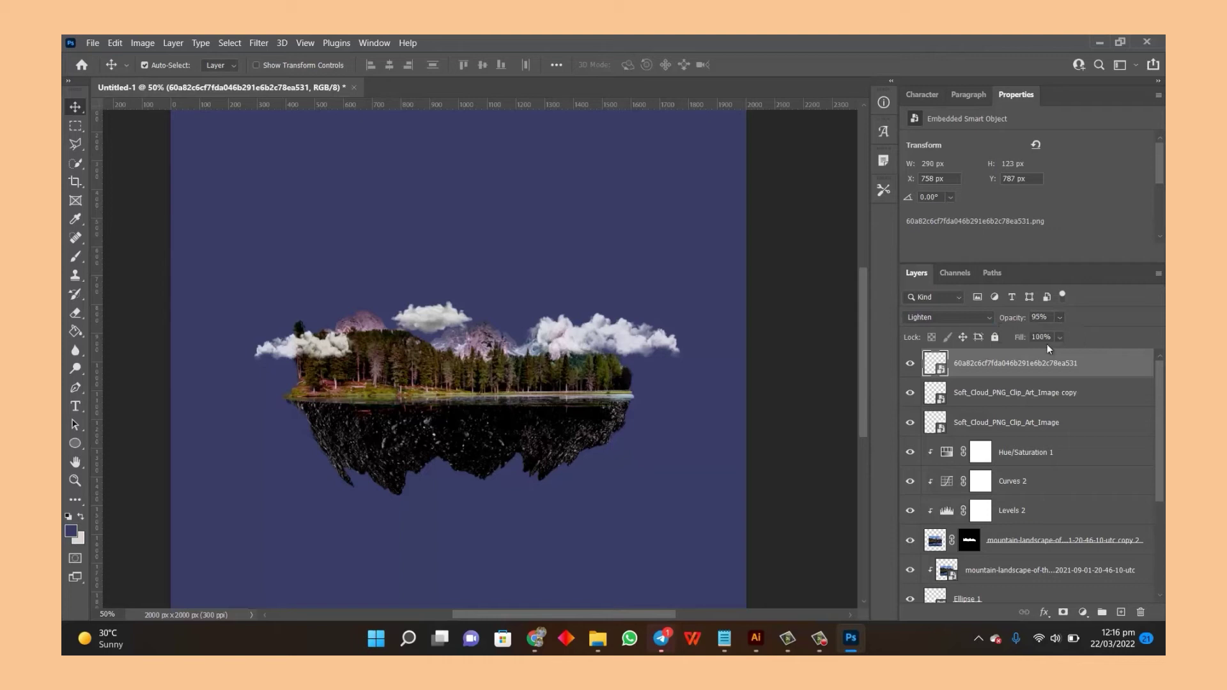
Step: Marquee-select the island layers and nudge them slightly upward
{"action": "scroll", "coordinate": [544, 347], "scroll_direction": "down", "scroll_amount": 2}
{"action": "scroll", "coordinate": [1023, 511], "scroll_direction": "down", "scroll_amount": 5}
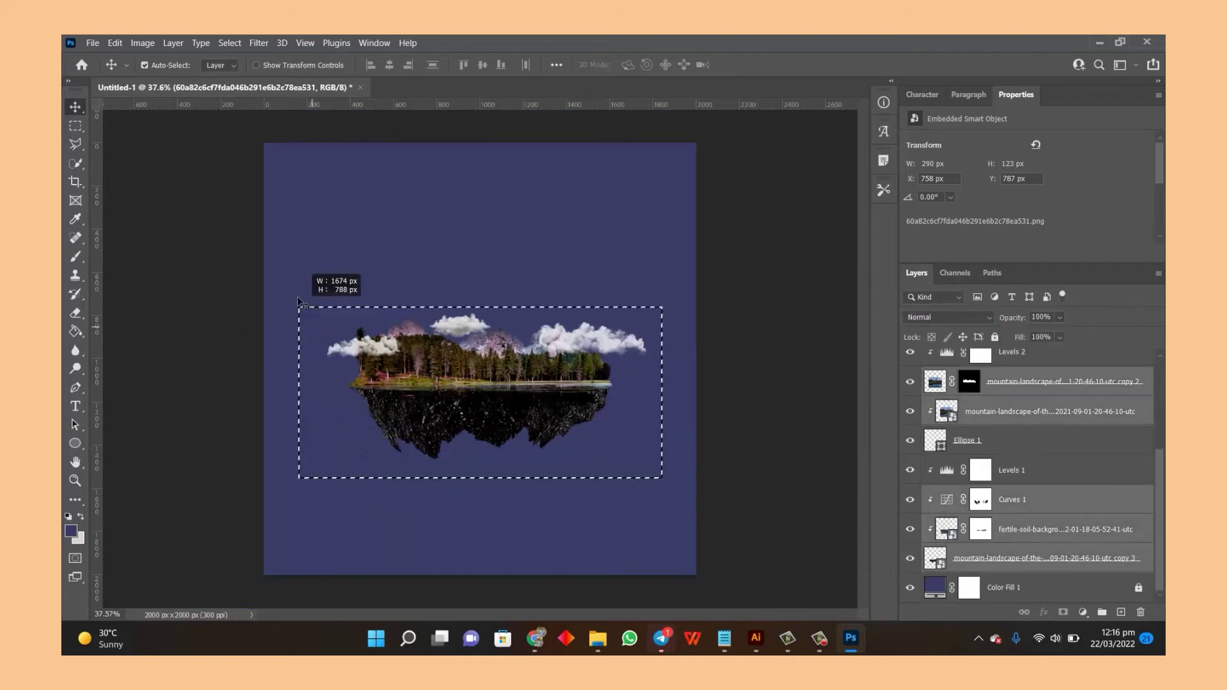
{"action": "left_click_drag", "start_coordinate": [645, 479], "coordinate": [303, 310]}
{"action": "left_click_drag", "start_coordinate": [513, 360], "coordinate": [512, 324]}
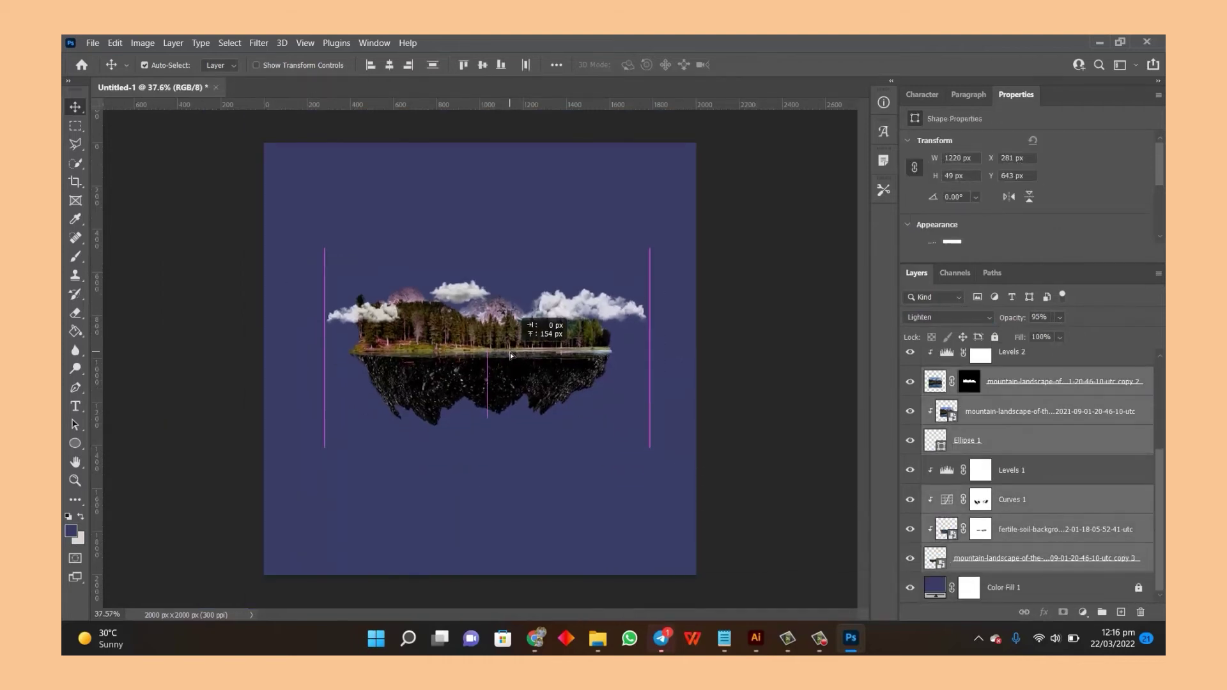
{"action": "left_click", "coordinate": [759, 511]}
{"action": "right_click", "coordinate": [75, 443]}
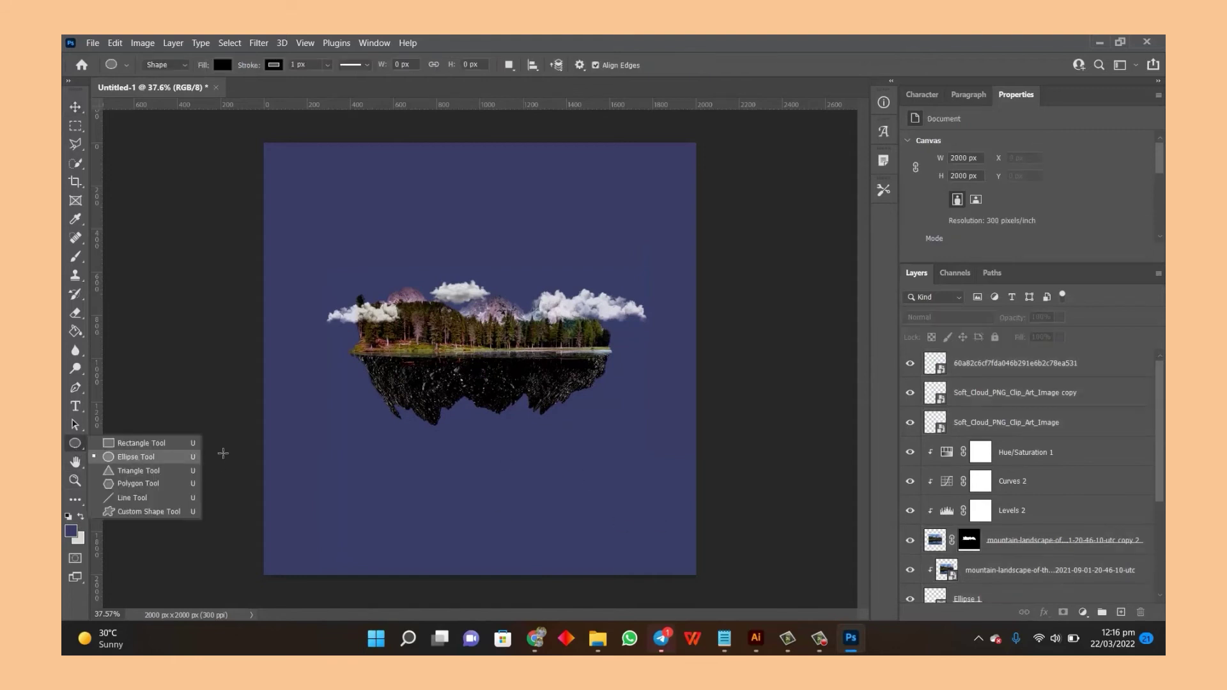
Step: Draw a wide, flat ellipse below the island with no stroke
{"action": "left_click", "coordinate": [127, 456]}
{"action": "left_click_drag", "start_coordinate": [568, 485], "coordinate": [394, 476]}
{"action": "scroll", "coordinate": [952, 233], "scroll_direction": "down", "scroll_amount": 1}
{"action": "left_click", "coordinate": [953, 230]}
{"action": "left_click", "coordinate": [914, 256]}
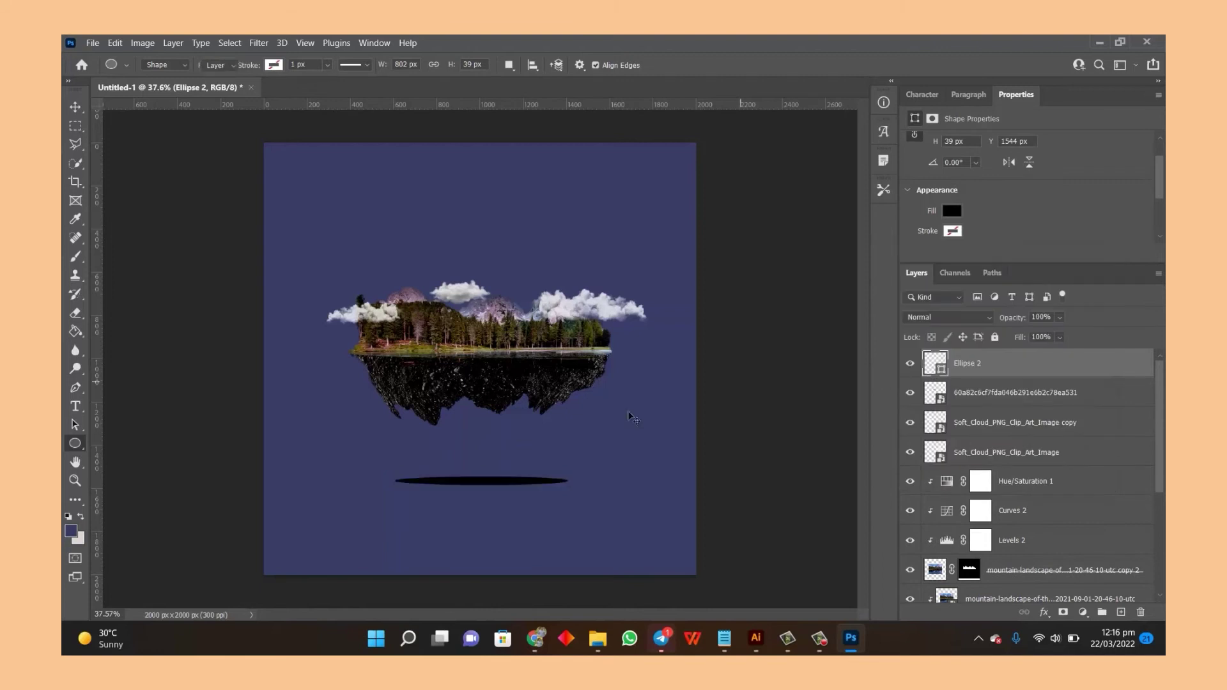
Step: Gaussian-blur the ellipse as a smart object and squash it flatter with Free Transform
{"action": "key", "text": "v"}
{"action": "left_click", "coordinate": [259, 43]}
{"action": "left_click", "coordinate": [461, 268]}
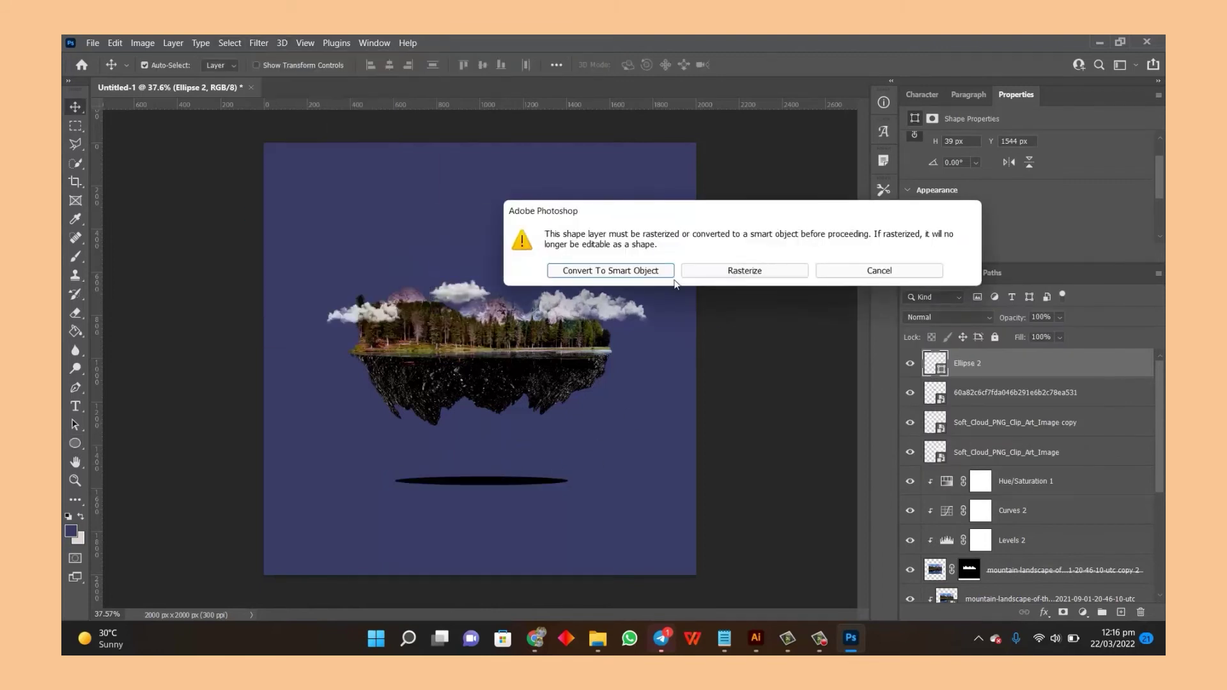
{"action": "left_click", "coordinate": [575, 269]}
{"action": "left_click", "coordinate": [1028, 210]}
{"action": "scroll", "coordinate": [479, 418], "scroll_direction": "up", "scroll_amount": 1}
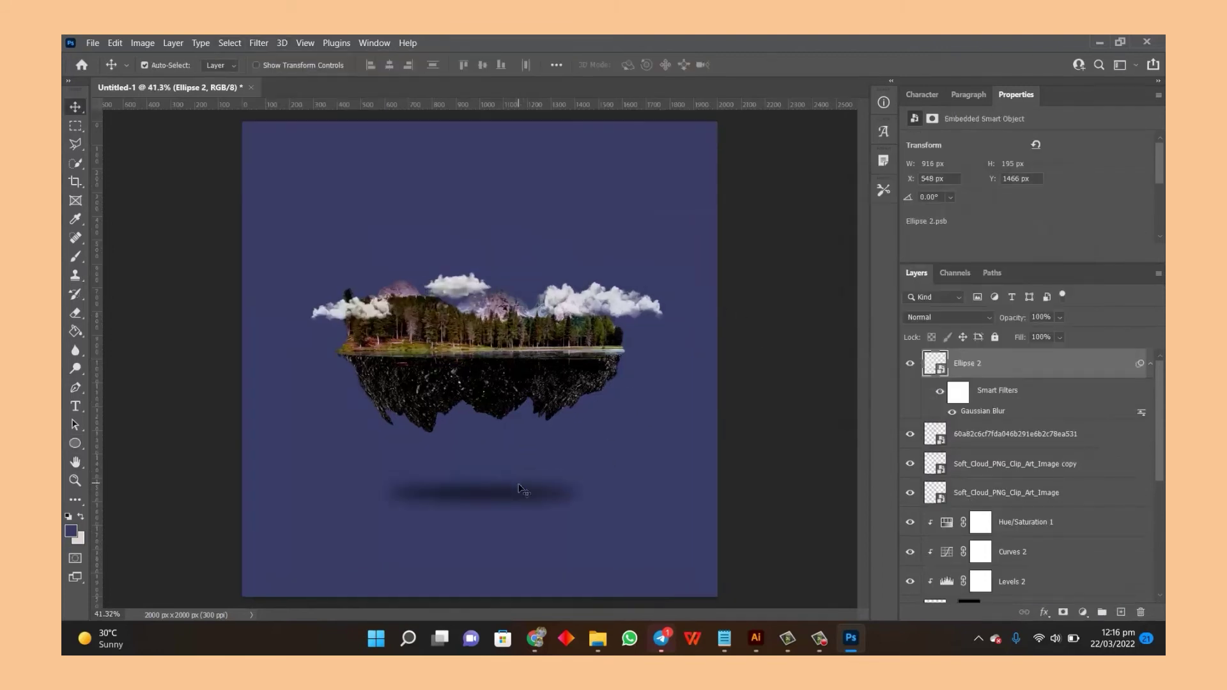
{"action": "key", "text": "ctrl+t"}
{"action": "scroll", "coordinate": [479, 418], "scroll_direction": "up", "scroll_amount": 1}
{"action": "scroll", "coordinate": [481, 488], "scroll_direction": "up", "scroll_amount": 2}
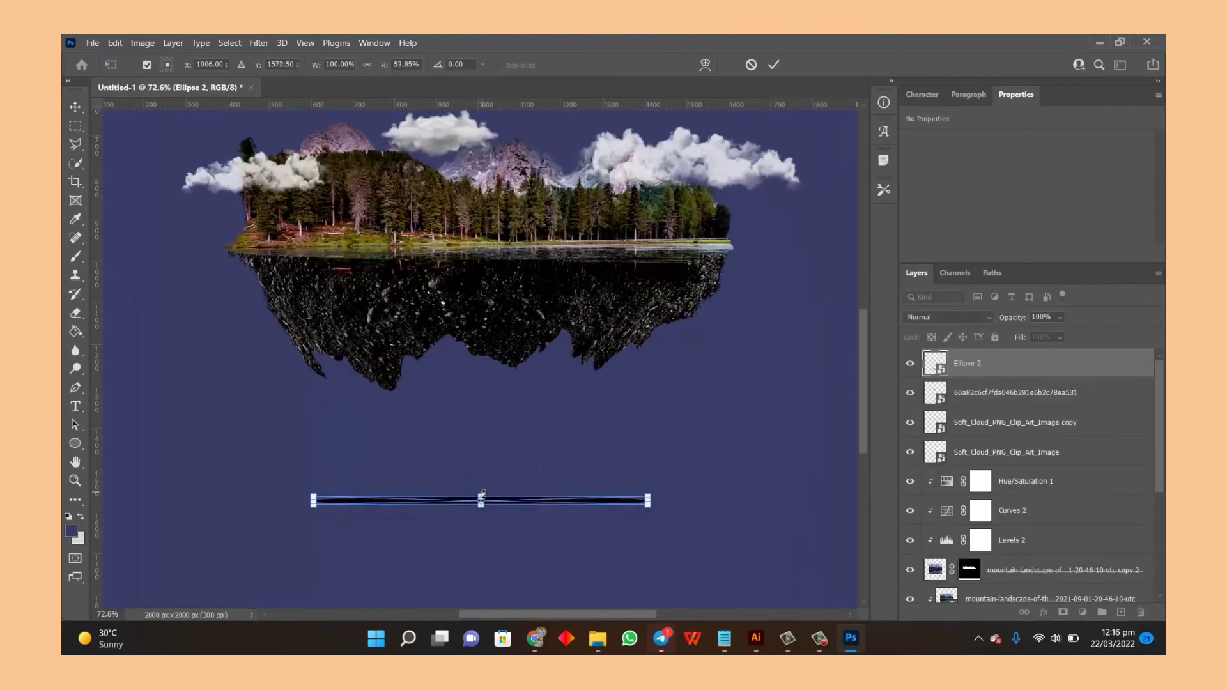
{"action": "key", "text": "Return"}
{"action": "scroll", "coordinate": [488, 475], "scroll_direction": "down", "scroll_amount": 2}
{"action": "scroll", "coordinate": [374, 384], "scroll_direction": "up", "scroll_amount": 6}
Step: Toggle Curves 1 and the rock layer's visibility to check the underside
{"action": "left_click", "coordinate": [372, 391]}
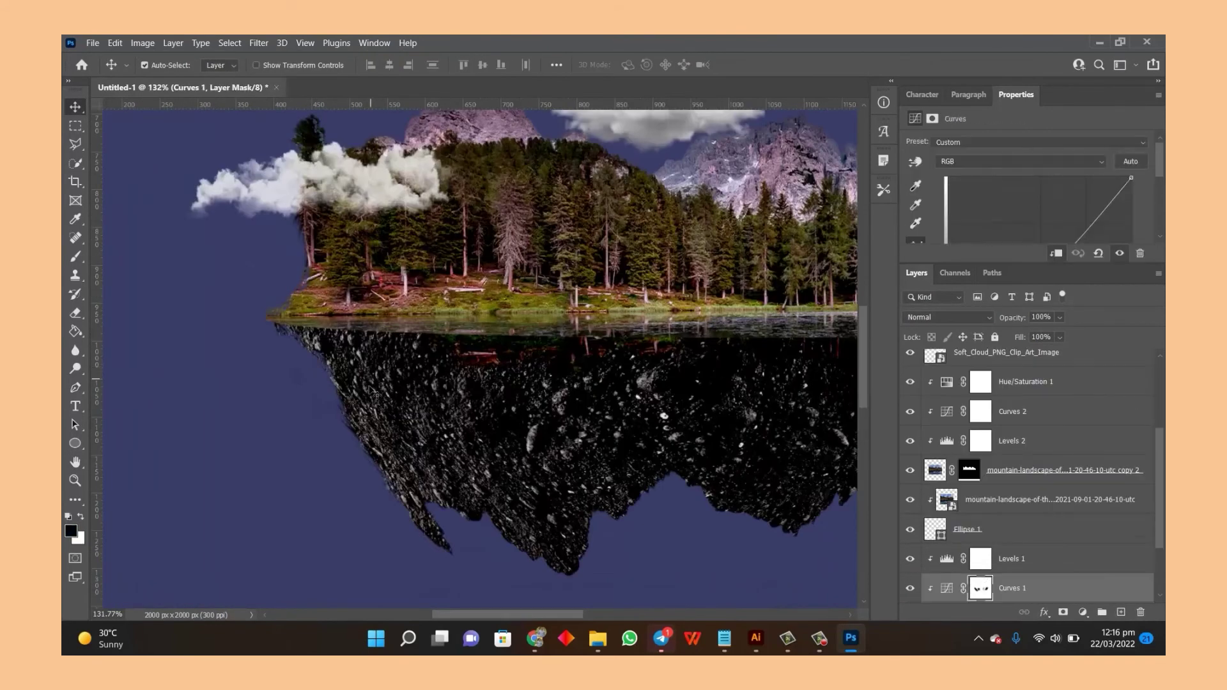
{"action": "scroll", "coordinate": [984, 531], "scroll_direction": "down", "scroll_amount": 2}
{"action": "left_click", "coordinate": [910, 501]}
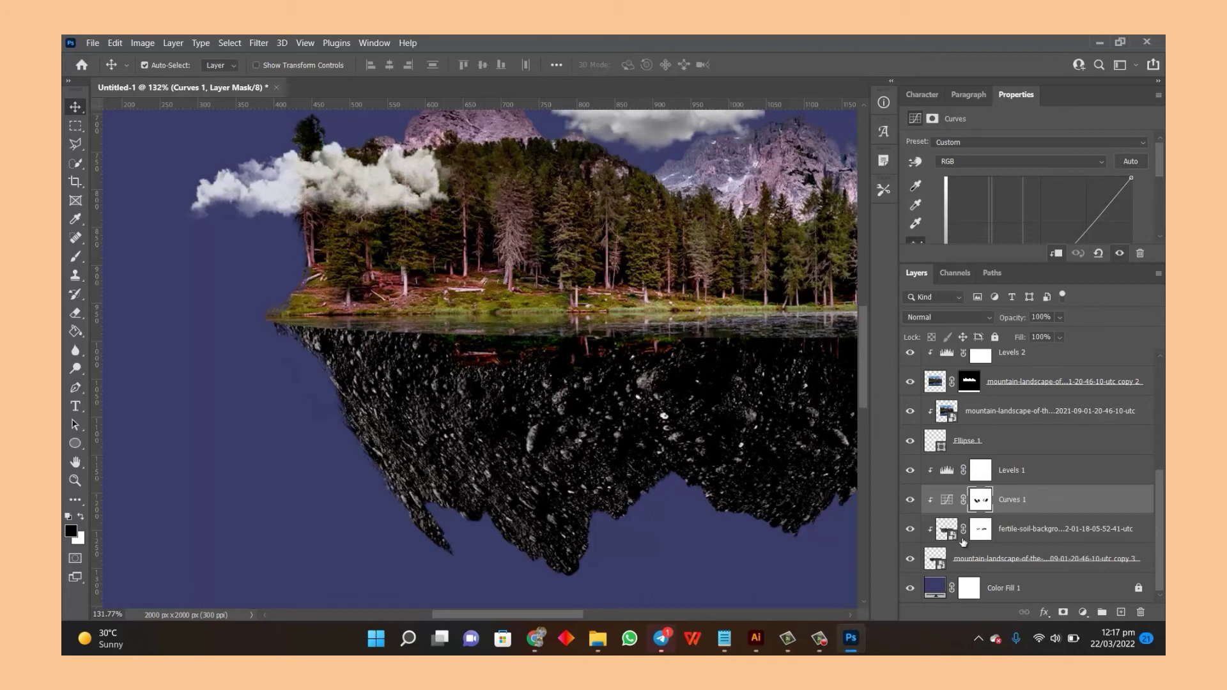
{"action": "left_click", "coordinate": [910, 559]}
Step: Add a layer mask to mountain copy 3 and brush along the rock edge
{"action": "left_click", "coordinate": [970, 562]}
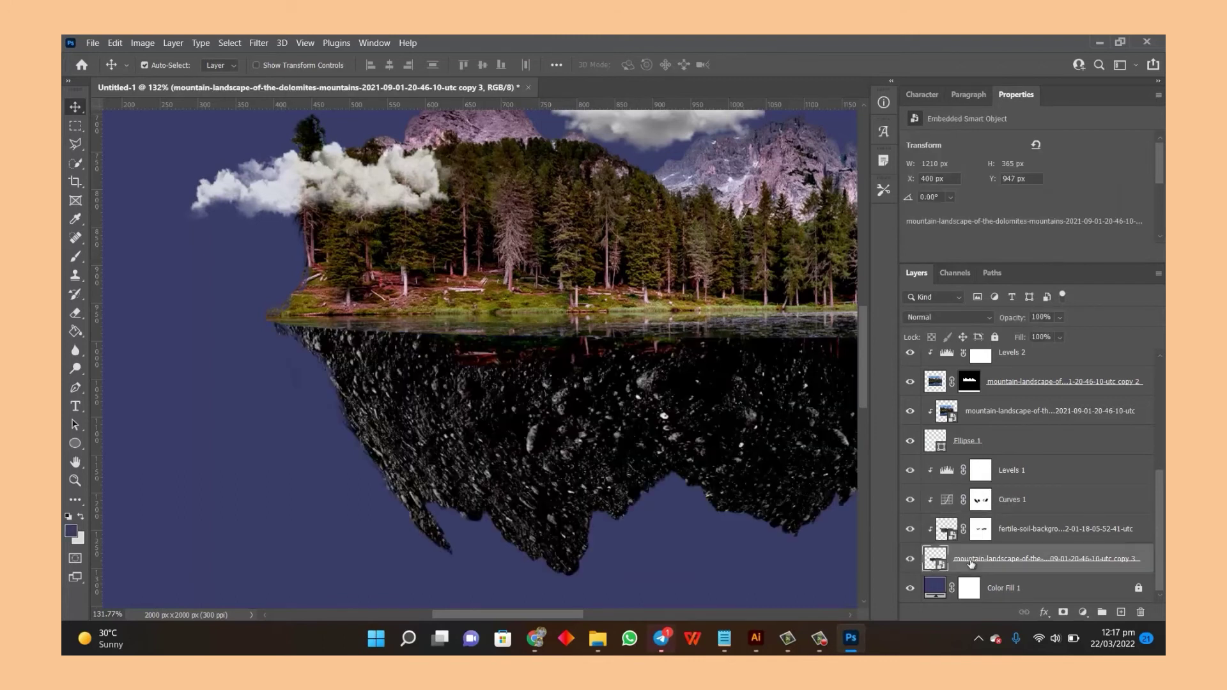
{"action": "left_click", "coordinate": [1063, 612]}
{"action": "key", "text": "b"}
{"action": "right_click", "coordinate": [294, 359]}
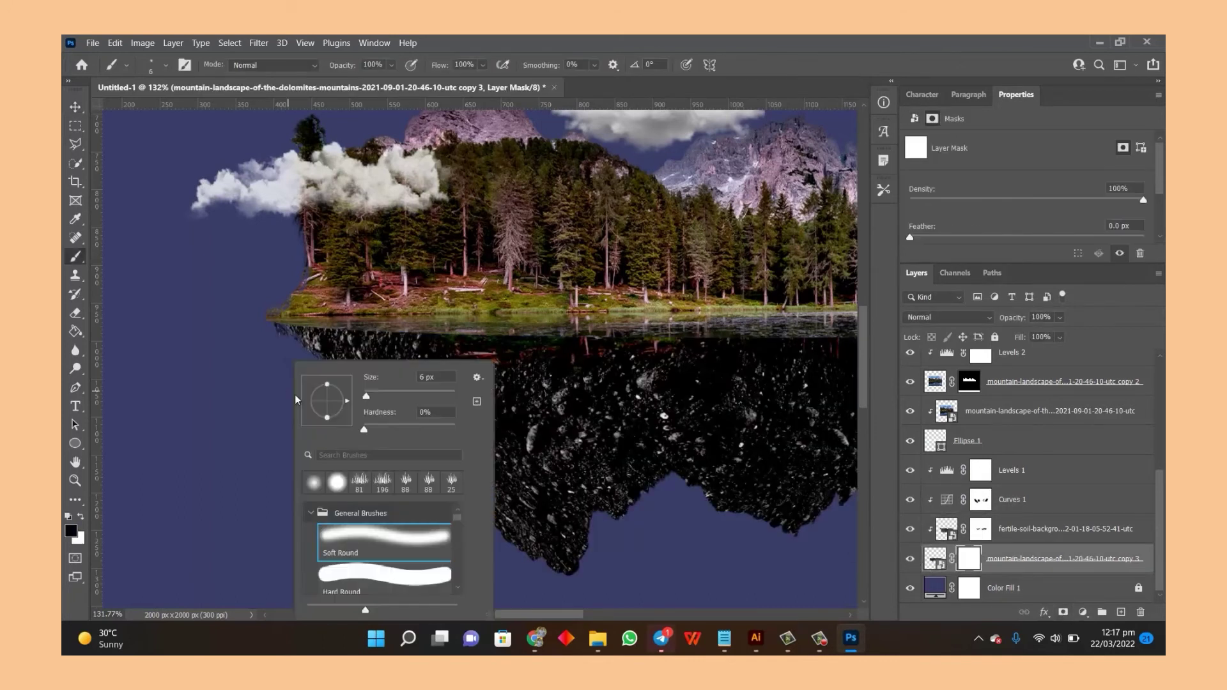
{"action": "key", "text": "Escape"}
{"action": "left_click_drag", "start_coordinate": [266, 402], "coordinate": [285, 411]}
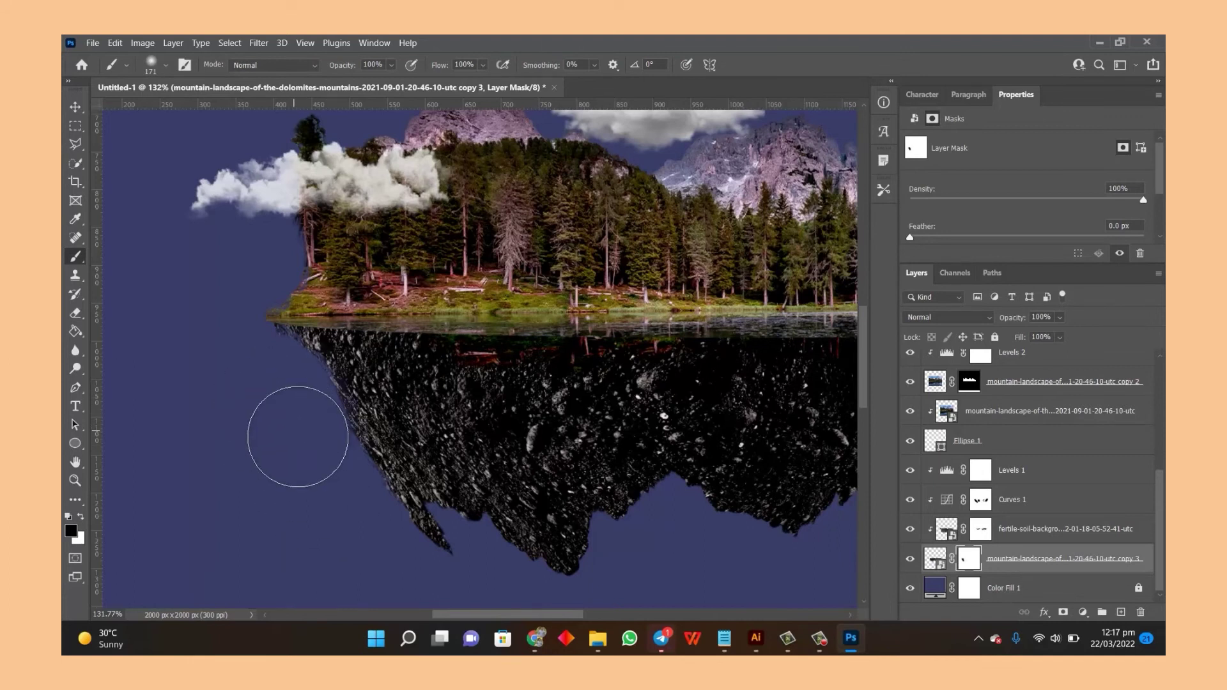
Step: Adjust the soft round brush and paint white down the soil's left edge on the mask
{"action": "right_click", "coordinate": [383, 361]}
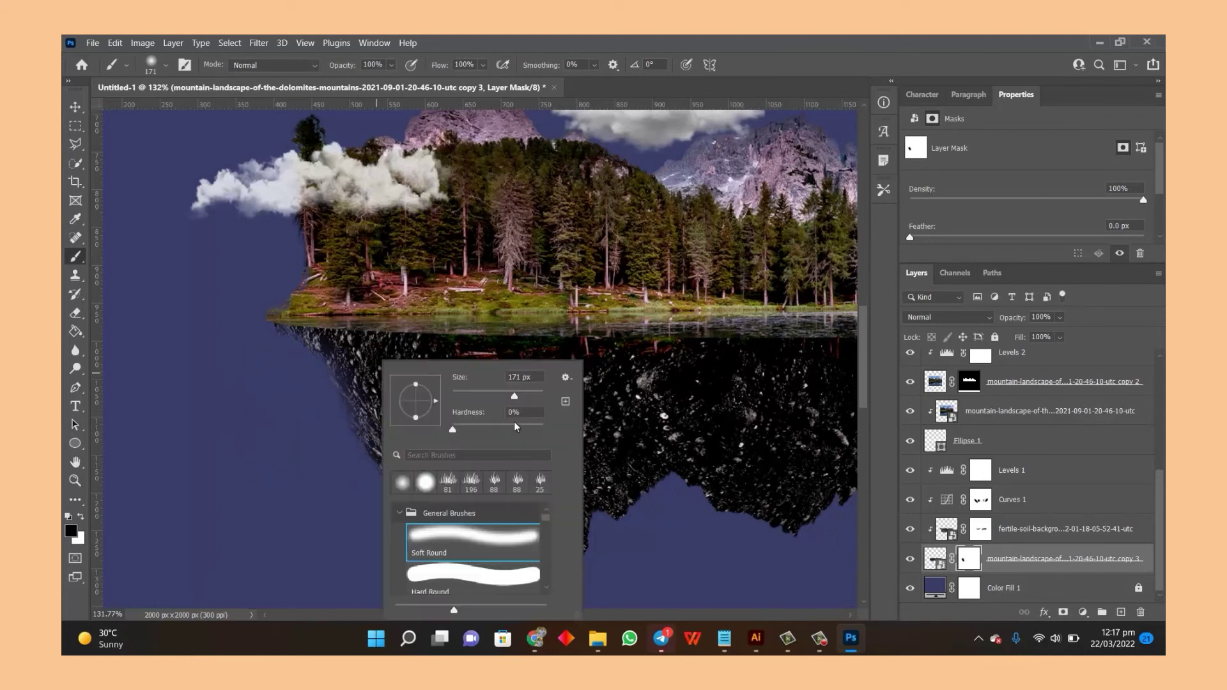
{"action": "key", "text": "Return"}
{"action": "key", "text": "x"}
{"action": "left_click_drag", "start_coordinate": [350, 352], "coordinate": [480, 534]}
{"action": "scroll", "coordinate": [480, 534], "scroll_direction": "down", "scroll_amount": 3}
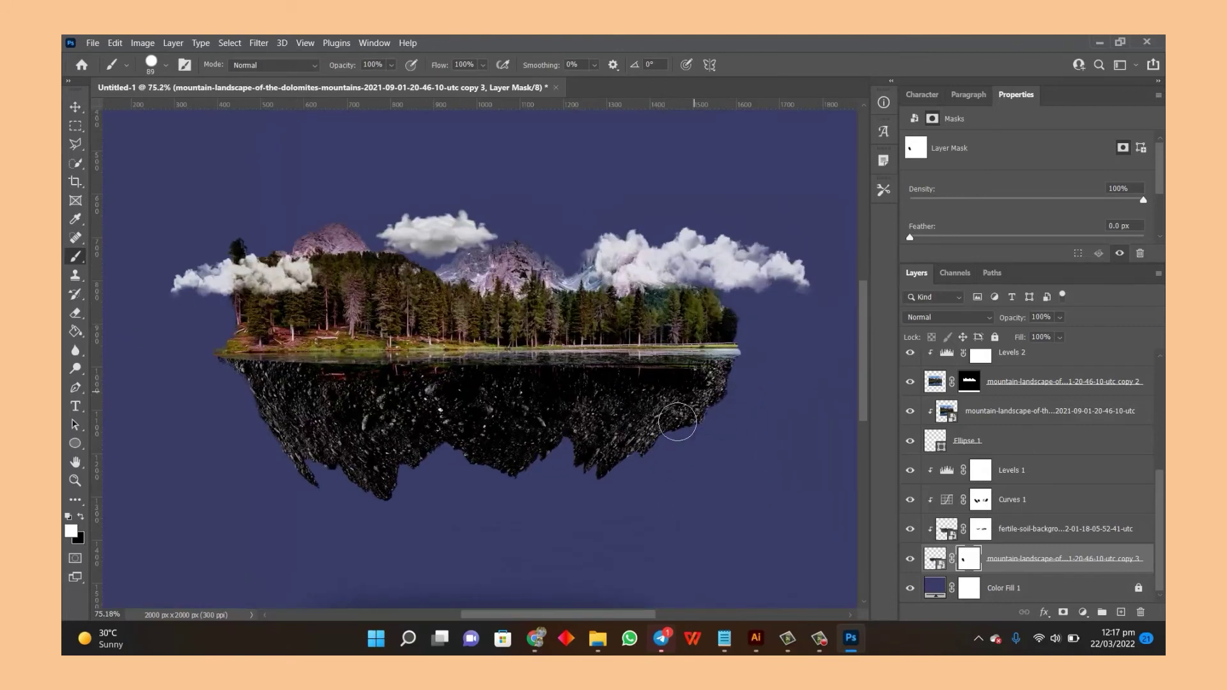
{"action": "scroll", "coordinate": [245, 353], "scroll_direction": "up", "scroll_amount": 1}
{"action": "scroll", "coordinate": [246, 357], "scroll_direction": "up", "scroll_amount": 1}
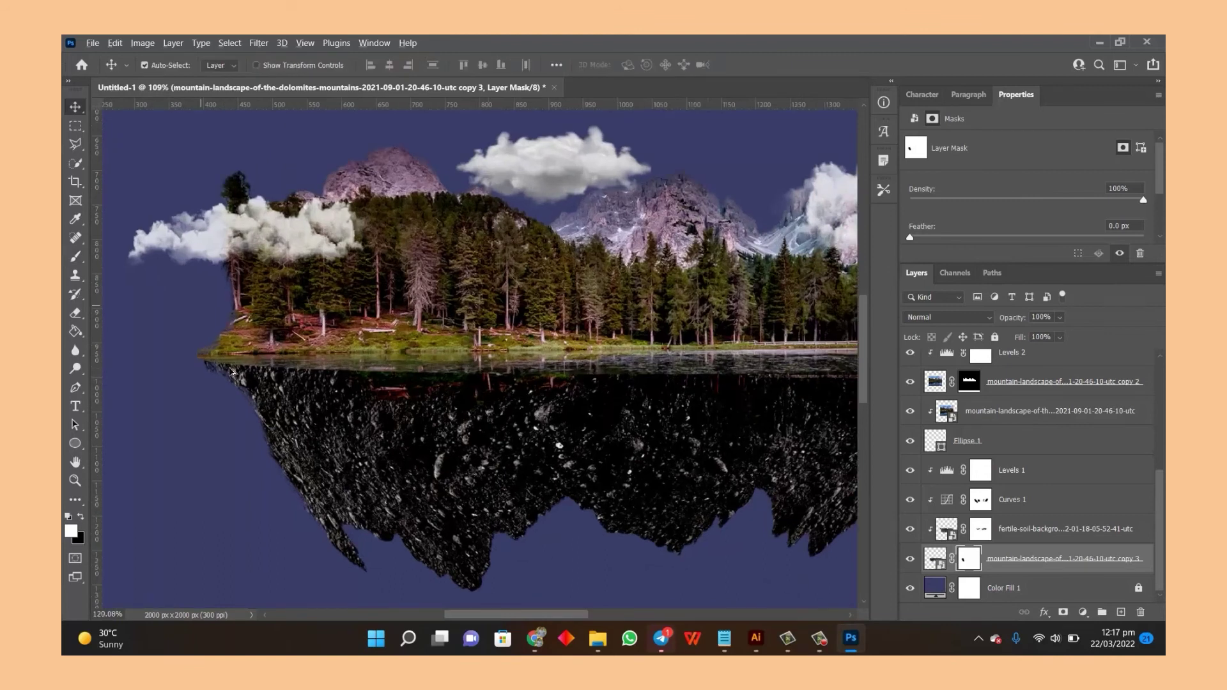
{"action": "scroll", "coordinate": [249, 384], "scroll_direction": "up", "scroll_amount": 2}
Step: Lasso the island's left edge and give Ellipse 1 an inverted layer mask from it
{"action": "scroll", "coordinate": [212, 358], "scroll_direction": "up", "scroll_amount": 1}
{"action": "left_click", "coordinate": [212, 358]}
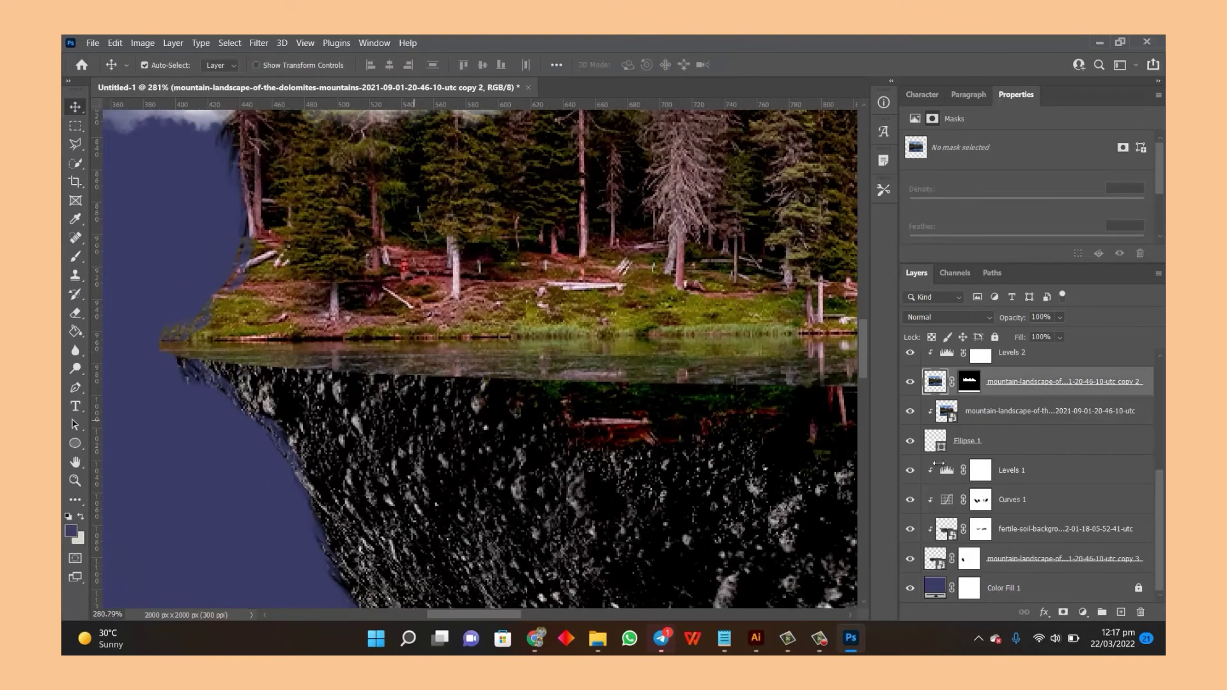
{"action": "scroll", "coordinate": [177, 326], "scroll_direction": "up", "scroll_amount": 1}
{"action": "key", "text": "l"}
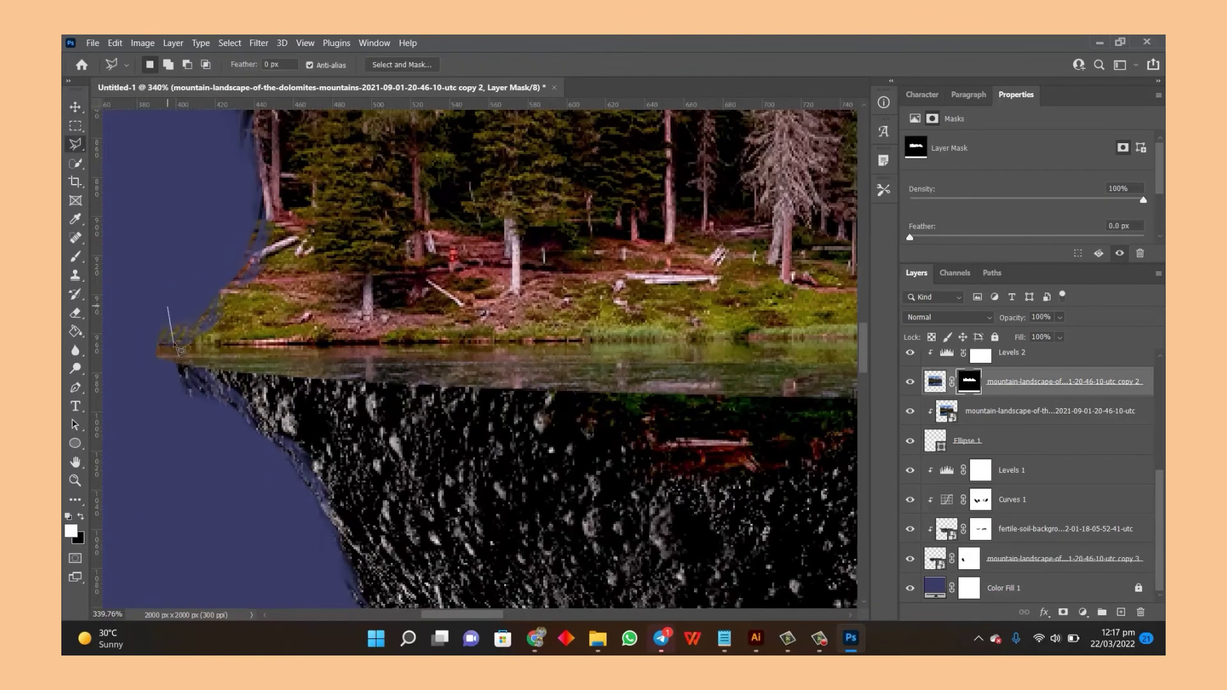
{"action": "double_click", "coordinate": [123, 313]}
{"action": "left_click", "coordinate": [974, 443]}
{"action": "left_click", "coordinate": [1064, 612]}
{"action": "key", "text": "ctrl+i"}
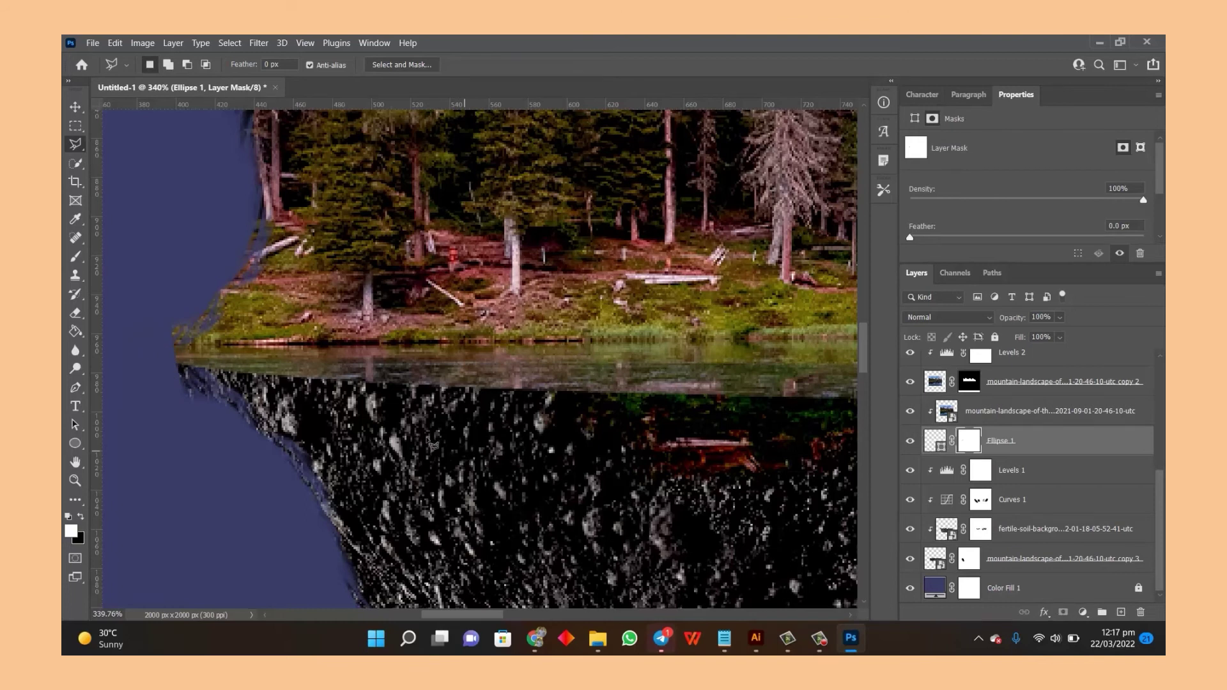
Step: Touch up the Ellipse 1 mask at the left shoreline tip with a smaller brush
{"action": "scroll", "coordinate": [219, 372], "scroll_direction": "down", "scroll_amount": 2}
{"action": "scroll", "coordinate": [219, 373], "scroll_direction": "up", "scroll_amount": 1}
{"action": "key", "text": "b"}
{"action": "key", "text": "bracketleft"}
{"action": "key", "text": "bracketleft"}
{"action": "key", "text": "bracketleft"}
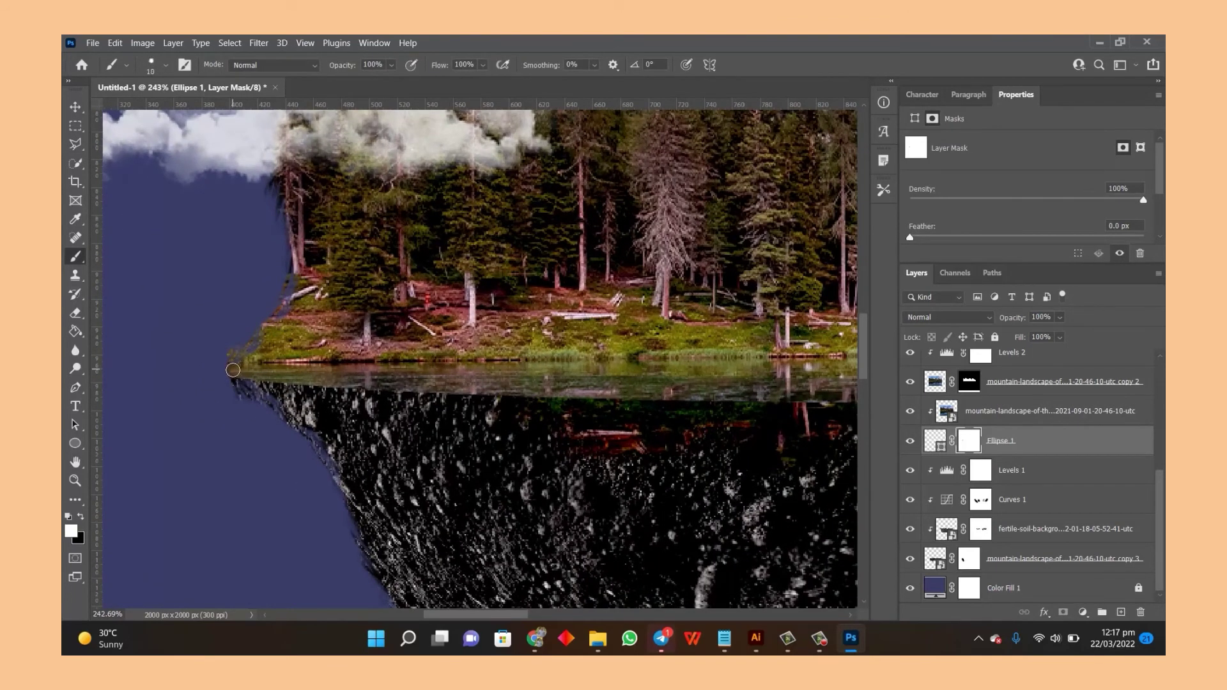
{"action": "scroll", "coordinate": [254, 372], "scroll_direction": "down", "scroll_amount": 2}
{"action": "scroll", "coordinate": [254, 371], "scroll_direction": "down", "scroll_amount": 1}
{"action": "scroll", "coordinate": [757, 388], "scroll_direction": "up", "scroll_amount": 3}
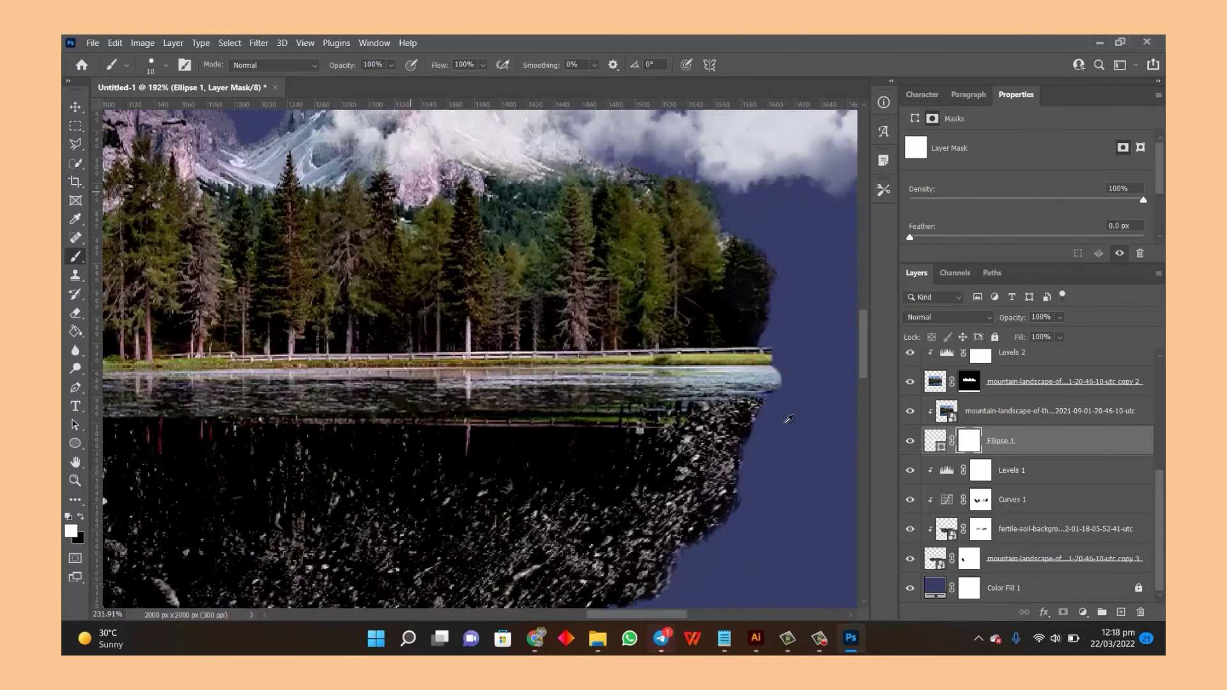
{"action": "scroll", "coordinate": [756, 387], "scroll_direction": "up", "scroll_amount": 1}
{"action": "scroll", "coordinate": [712, 407], "scroll_direction": "down", "scroll_amount": 5}
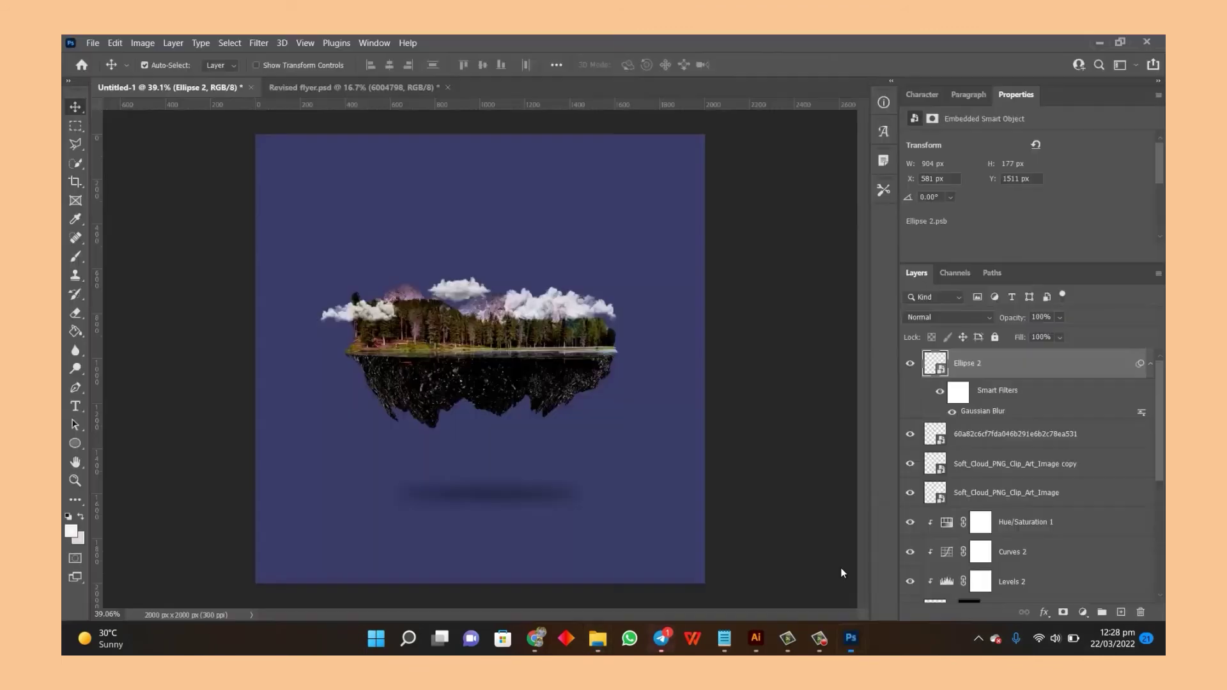
Step: Place the first pterodactyl image and shrink it to about 6.6% at the island's top-right
{"action": "left_click_drag", "start_coordinate": [841, 567], "coordinate": [780, 365]}
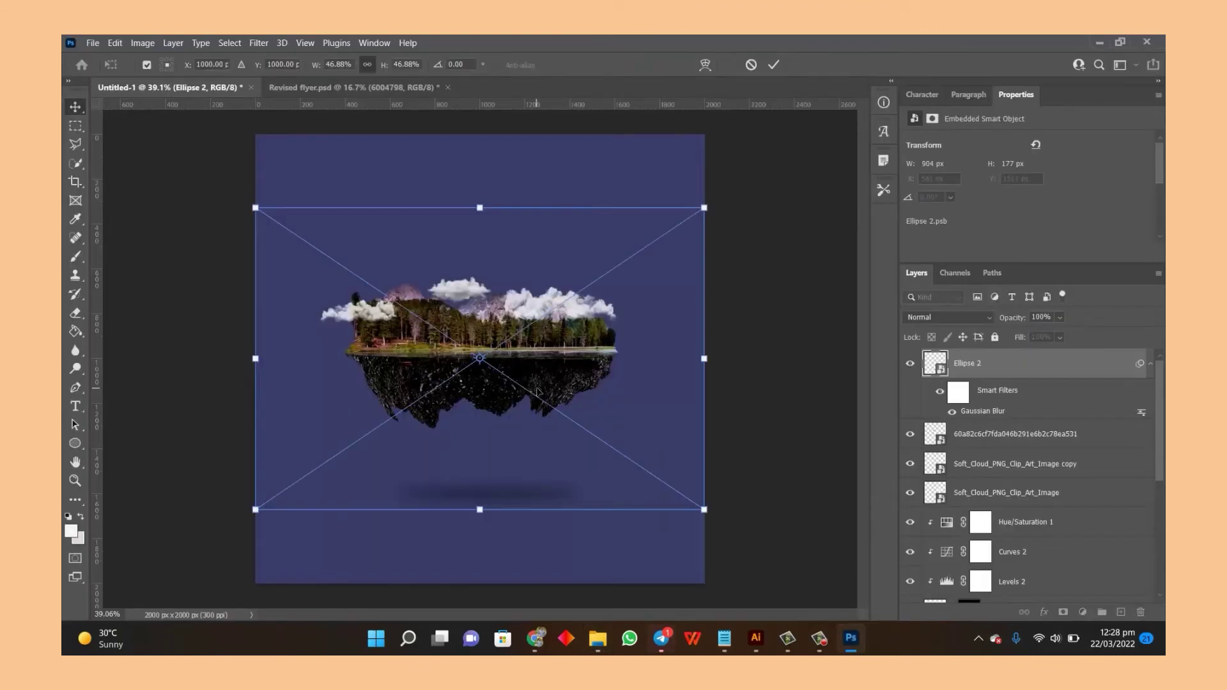
{"action": "key", "text": "Return"}
{"action": "scroll", "coordinate": [508, 420], "scroll_direction": "up", "scroll_amount": 1}
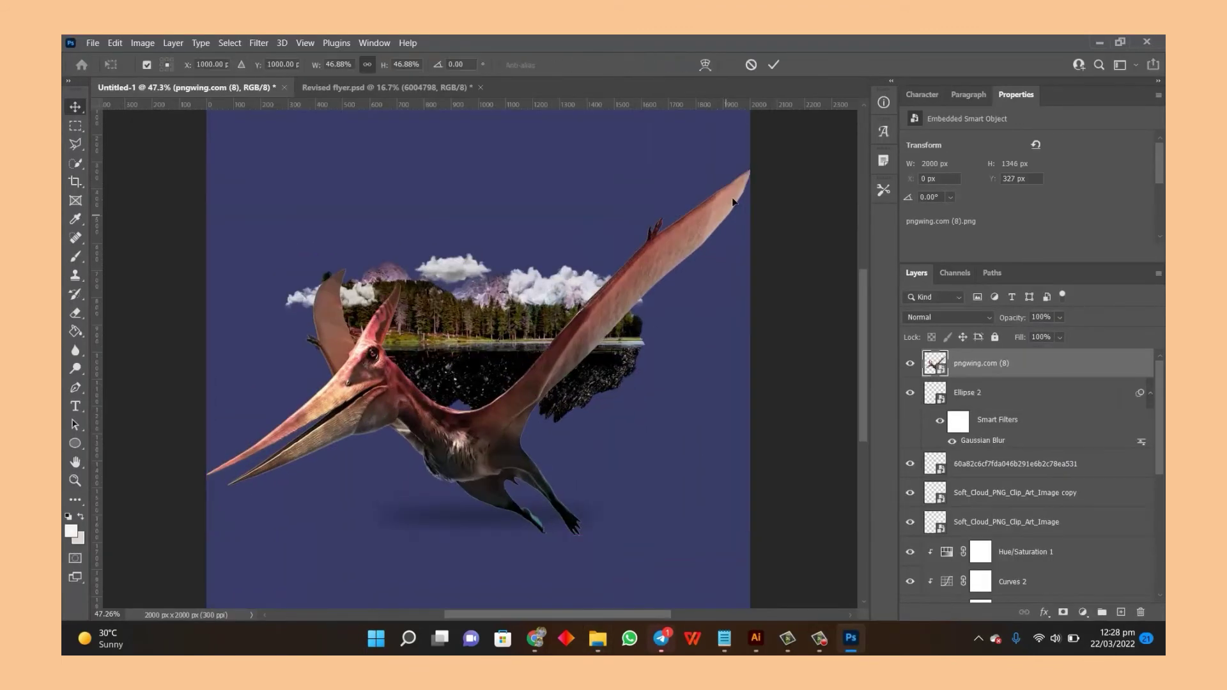
{"action": "key", "text": "ctrl+t"}
{"action": "left_click_drag", "start_coordinate": [751, 168], "coordinate": [346, 442]}
{"action": "left_click_drag", "start_coordinate": [276, 488], "coordinate": [635, 272]}
{"action": "left_click_drag", "start_coordinate": [670, 215], "coordinate": [618, 258]}
{"action": "key", "text": "Return"}
Step: Nudge the first pterodactyl up and right, then shrink it slightly more
{"action": "scroll", "coordinate": [602, 264], "scroll_direction": "up", "scroll_amount": 3}
{"action": "mouse_move", "coordinate": [571, 313]}
{"action": "left_mouse_down"}
{"action": "mouse_move", "coordinate": [635, 276]}
{"action": "mouse_move", "coordinate": [611, 276]}
{"action": "left_mouse_up"}
{"action": "scroll", "coordinate": [635, 276], "scroll_direction": "up", "scroll_amount": 1}
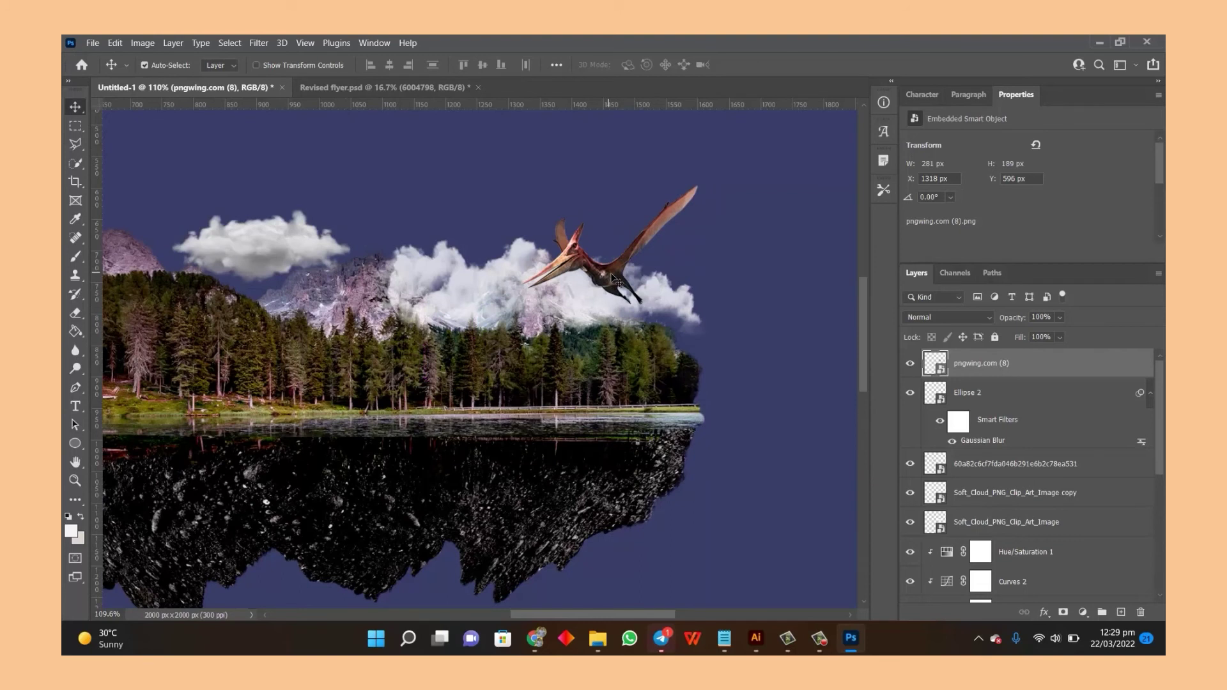
{"action": "key", "text": "ctrl+t"}
{"action": "left_click_drag", "start_coordinate": [613, 187], "coordinate": [610, 208]}
{"action": "key", "text": "Return"}
Step: Add a small second pterodactyl beside the first, layered behind it
{"action": "left_click", "coordinate": [598, 638]}
{"action": "left_click_drag", "start_coordinate": [708, 172], "coordinate": [854, 642]}
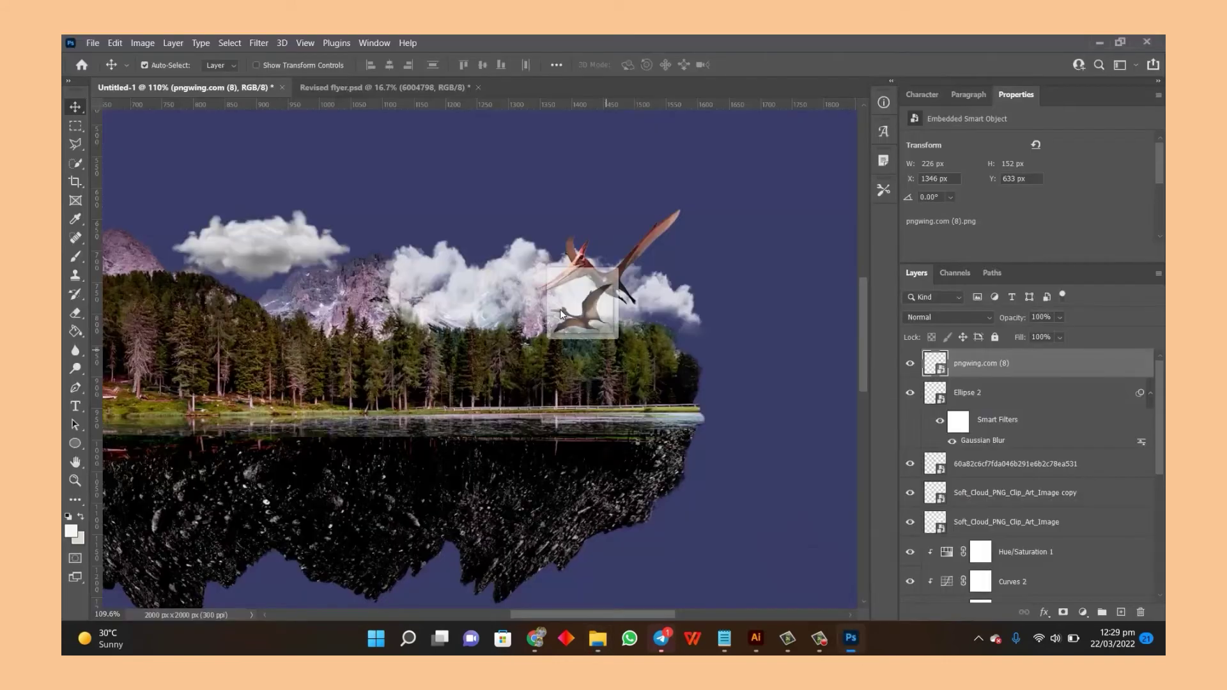
{"action": "left_click_drag", "start_coordinate": [853, 642], "coordinate": [568, 307]}
{"action": "key", "text": "ctrl+0"}
{"action": "mouse_move", "coordinate": [804, 336]}
{"action": "left_mouse_down"}
{"action": "mouse_move", "coordinate": [343, 335]}
{"action": "mouse_move", "coordinate": [576, 267]}
{"action": "left_mouse_up"}
{"action": "scroll", "coordinate": [581, 281], "scroll_direction": "up", "scroll_amount": 5}
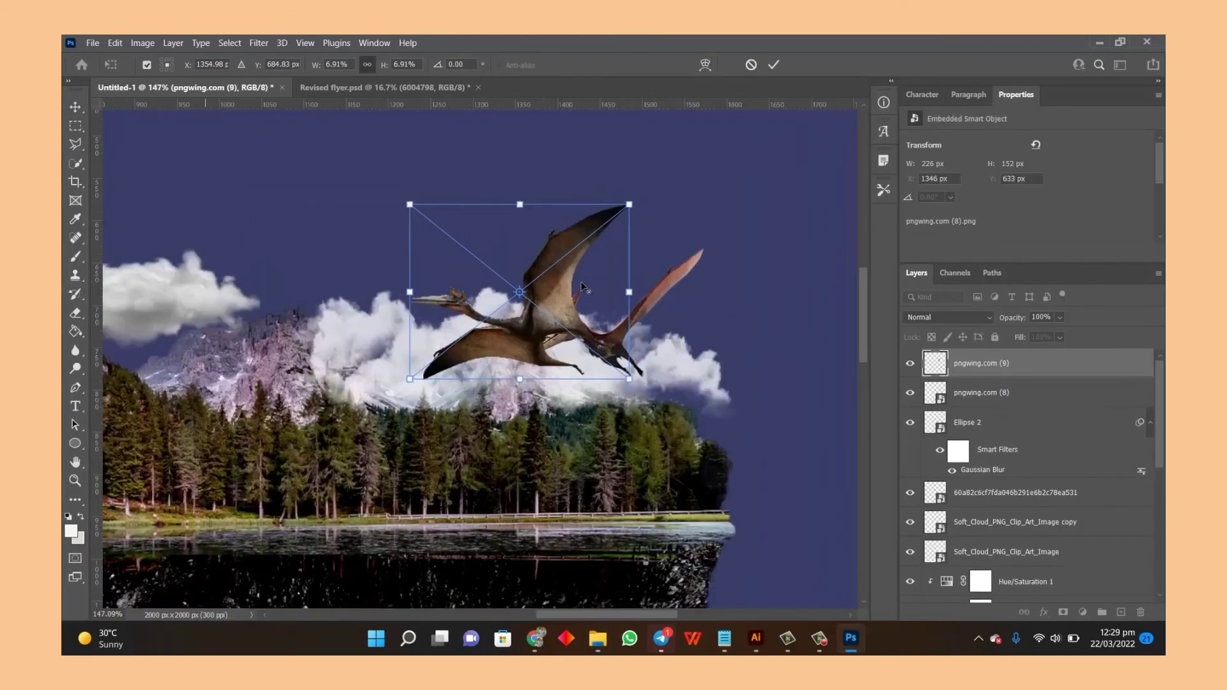
{"action": "scroll", "coordinate": [581, 286], "scroll_direction": "up", "scroll_amount": 1}
{"action": "left_click_drag", "start_coordinate": [633, 196], "coordinate": [561, 300]}
{"action": "mouse_move", "coordinate": [537, 346]}
{"action": "left_mouse_down"}
{"action": "mouse_move", "coordinate": [604, 361]}
{"action": "mouse_move", "coordinate": [527, 353]}
{"action": "mouse_move", "coordinate": [589, 376]}
{"action": "mouse_move", "coordinate": [703, 342]}
{"action": "left_mouse_up"}
{"action": "key", "text": "Return"}
{"action": "key", "text": "ctrl+bracketleft"}
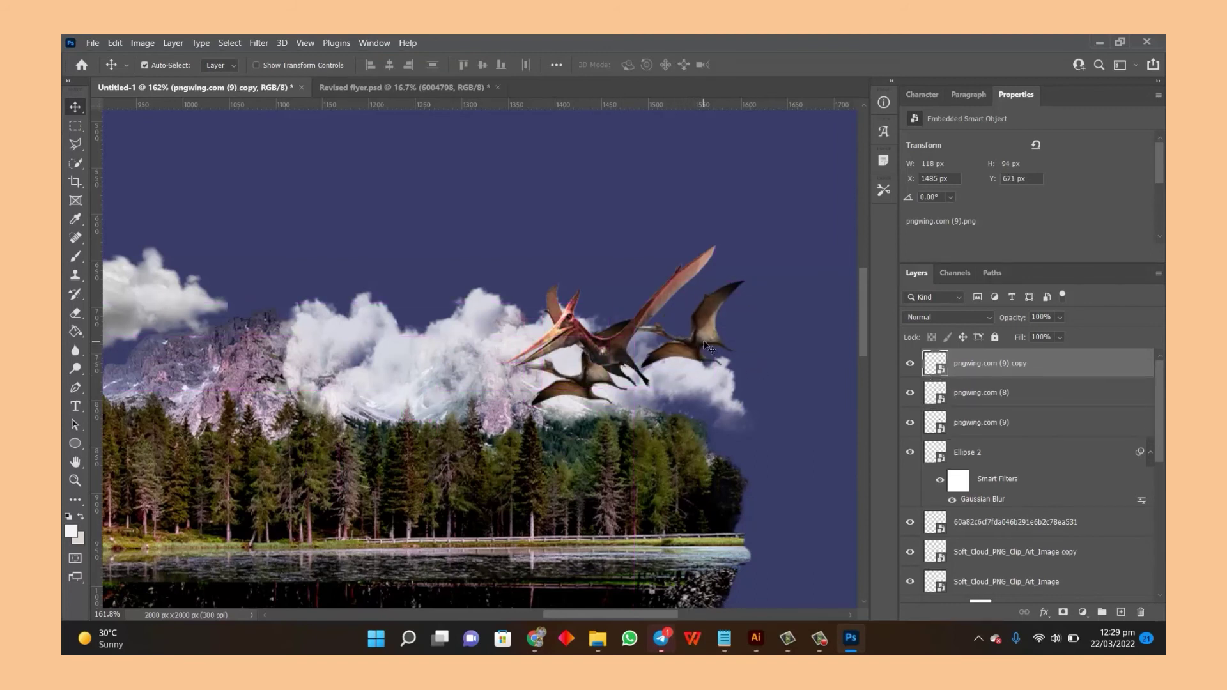
Step: Shrink the duplicated pterodactyl and resize pngwing.com (9) to about 98 px wide
{"action": "key", "text": "ctrl+t"}
{"action": "left_click_drag", "start_coordinate": [751, 277], "coordinate": [754, 274]}
{"action": "key", "text": "Return"}
{"action": "left_click", "coordinate": [591, 387]}
{"action": "key", "text": "ctrl+t"}
{"action": "left_click_drag", "start_coordinate": [630, 322], "coordinate": [607, 331]}
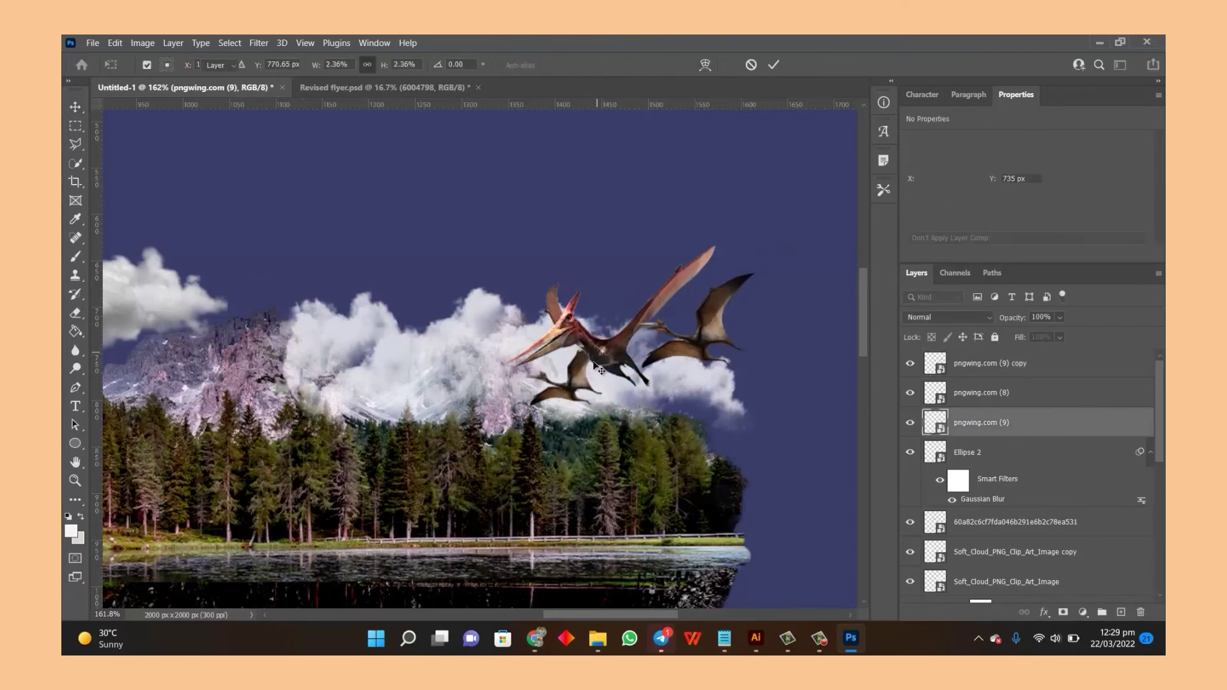
{"action": "key", "text": "Return"}
Step: Move the duplicate pterodactyl into place above the right-hand clouds
{"action": "scroll", "coordinate": [649, 368], "scroll_direction": "up", "scroll_amount": 1}
{"action": "mouse_move", "coordinate": [649, 369]}
{"action": "left_mouse_down"}
{"action": "mouse_move", "coordinate": [687, 342]}
{"action": "mouse_move", "coordinate": [714, 351]}
{"action": "left_mouse_up"}
{"action": "key", "text": "Return"}
{"action": "scroll", "coordinate": [714, 350], "scroll_direction": "down", "scroll_amount": 3}
{"action": "scroll", "coordinate": [714, 351], "scroll_direction": "down", "scroll_amount": 3}
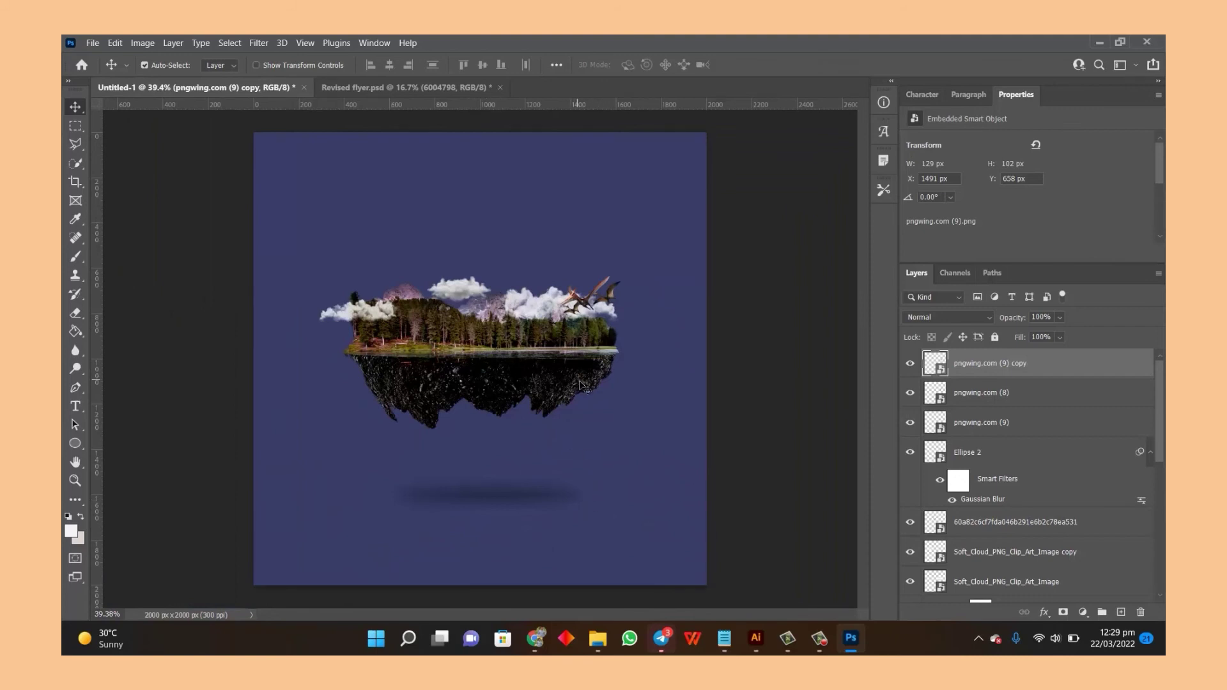
Step: Try starting a text layer below the shadow, then discard the unwanted attempts
{"action": "key", "text": "t"}
{"action": "left_click", "coordinate": [404, 563]}
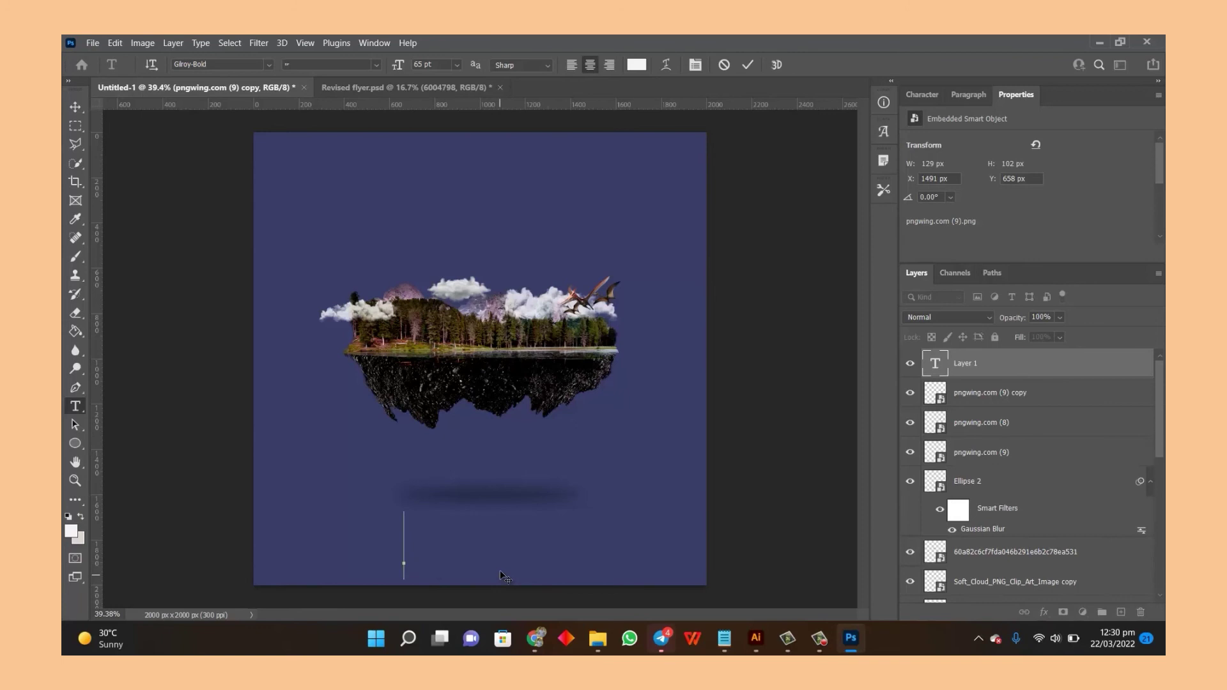
{"action": "key", "text": "Escape"}
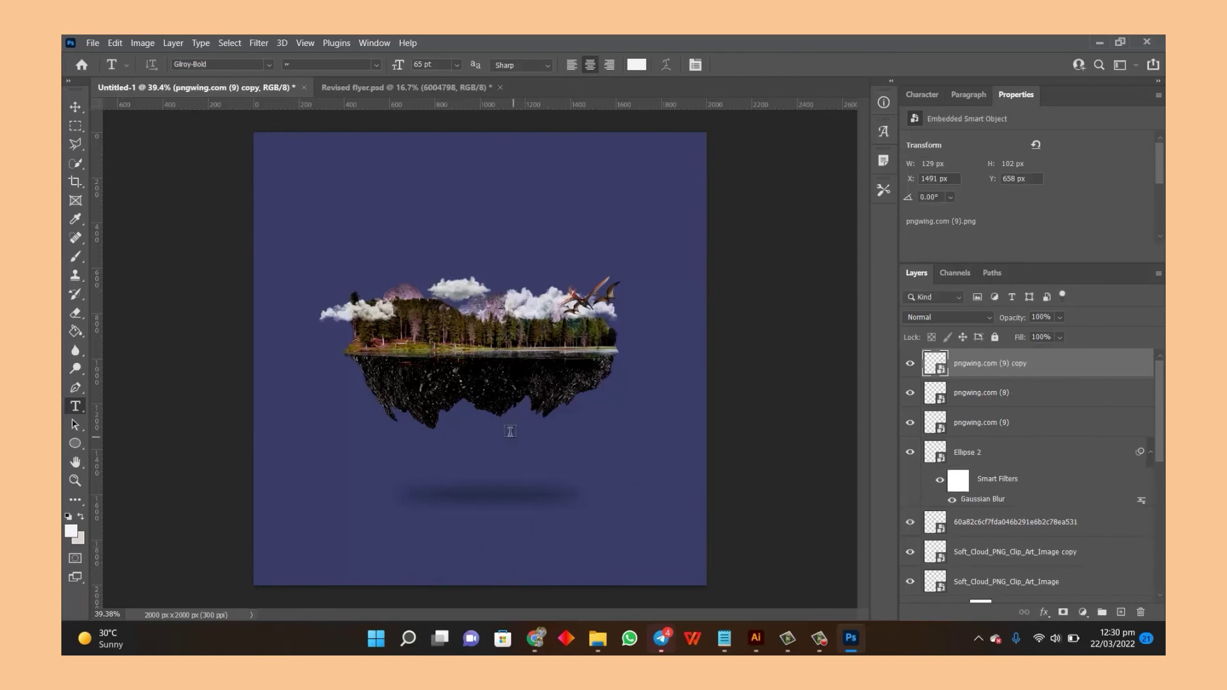
{"action": "left_click", "coordinate": [428, 548]}
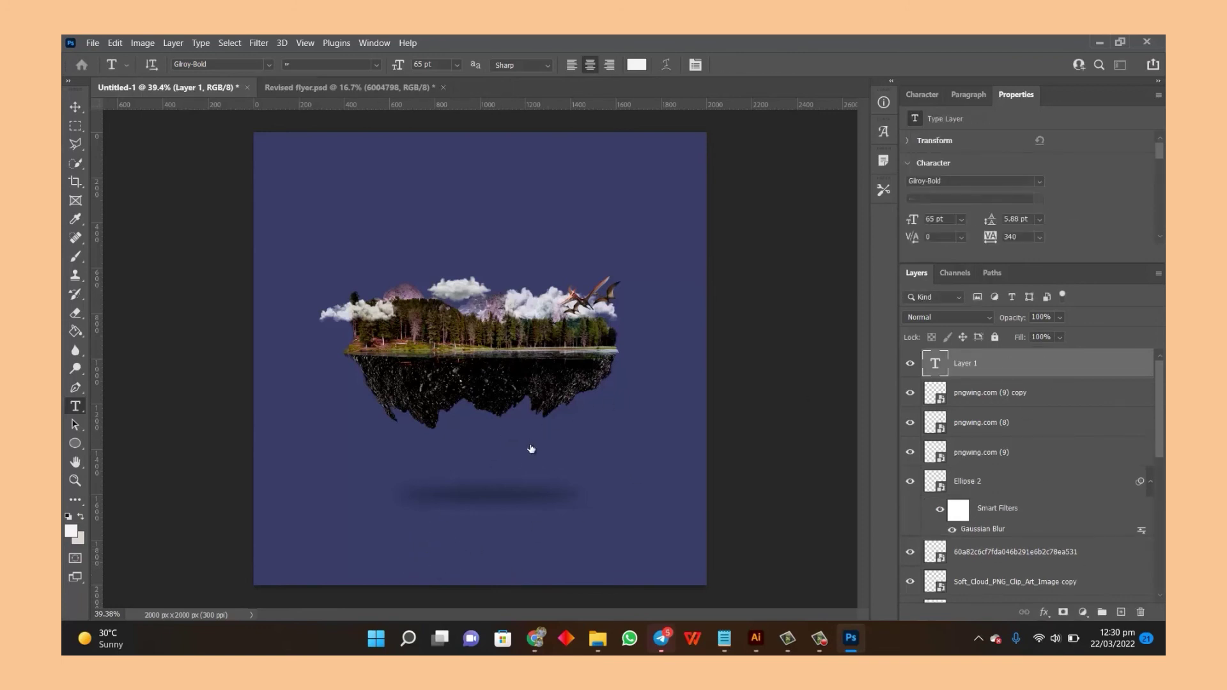
{"action": "left_click_drag", "start_coordinate": [401, 563], "coordinate": [547, 576]}
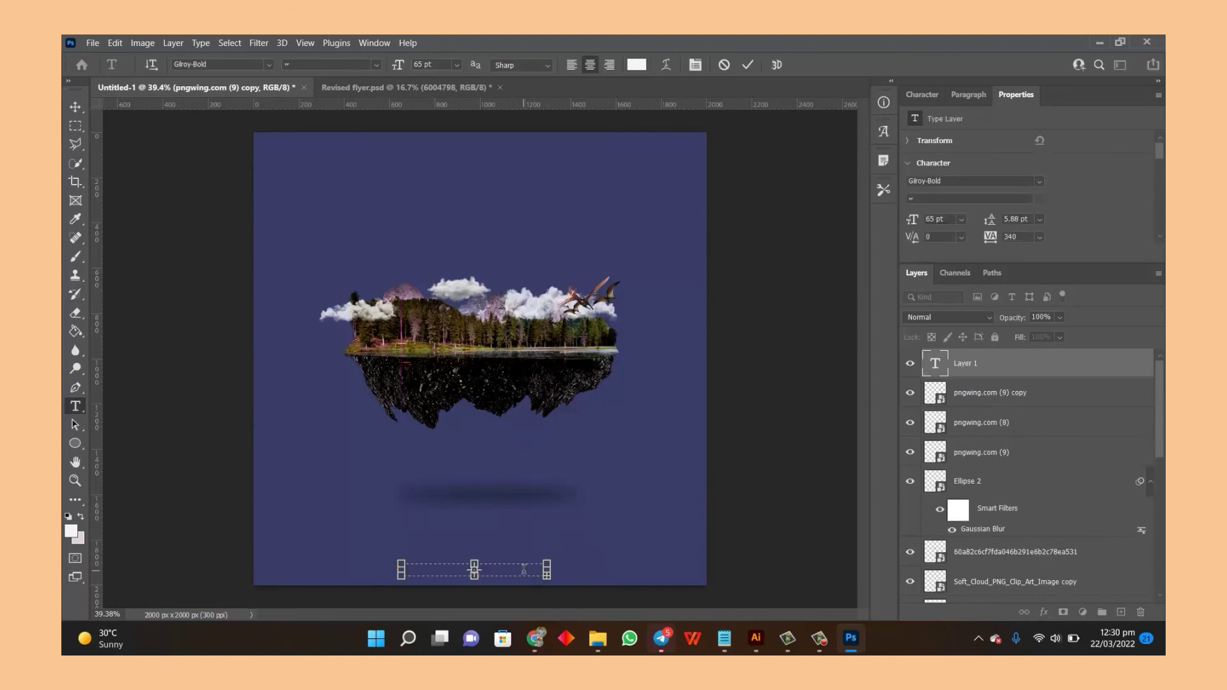
{"action": "type", "text": "C"}
{"action": "left_click", "coordinate": [941, 366]}
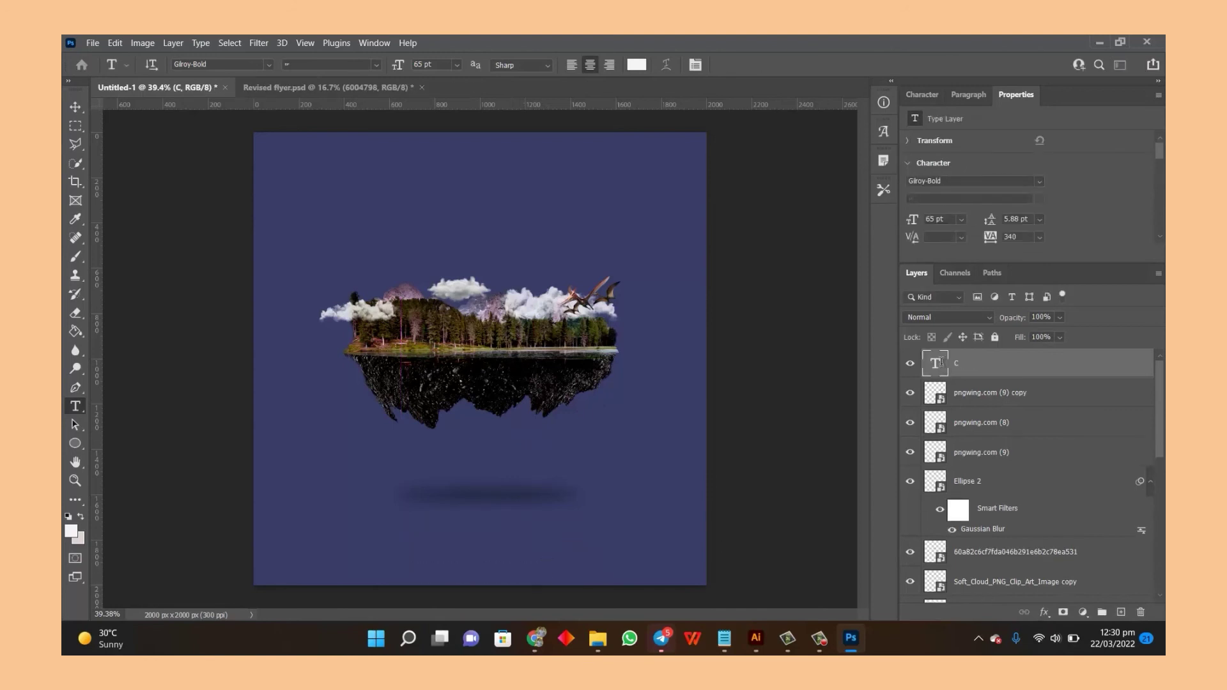
{"action": "double_click", "coordinate": [942, 363]}
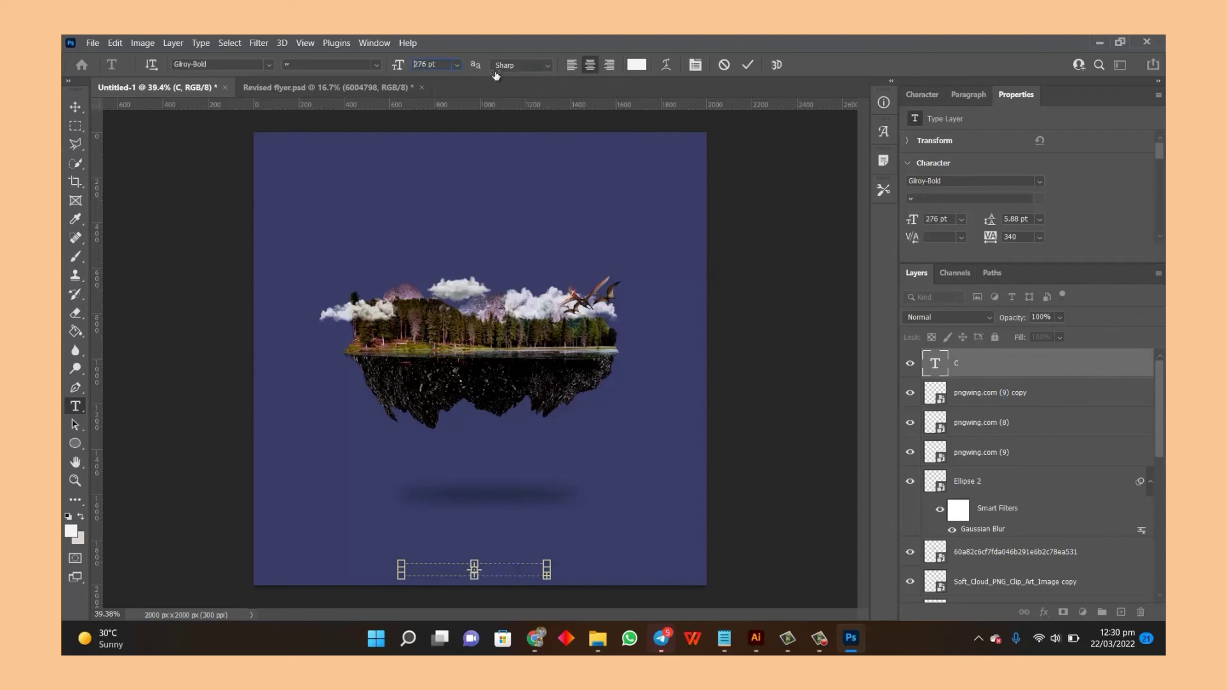
{"action": "key", "text": "Escape"}
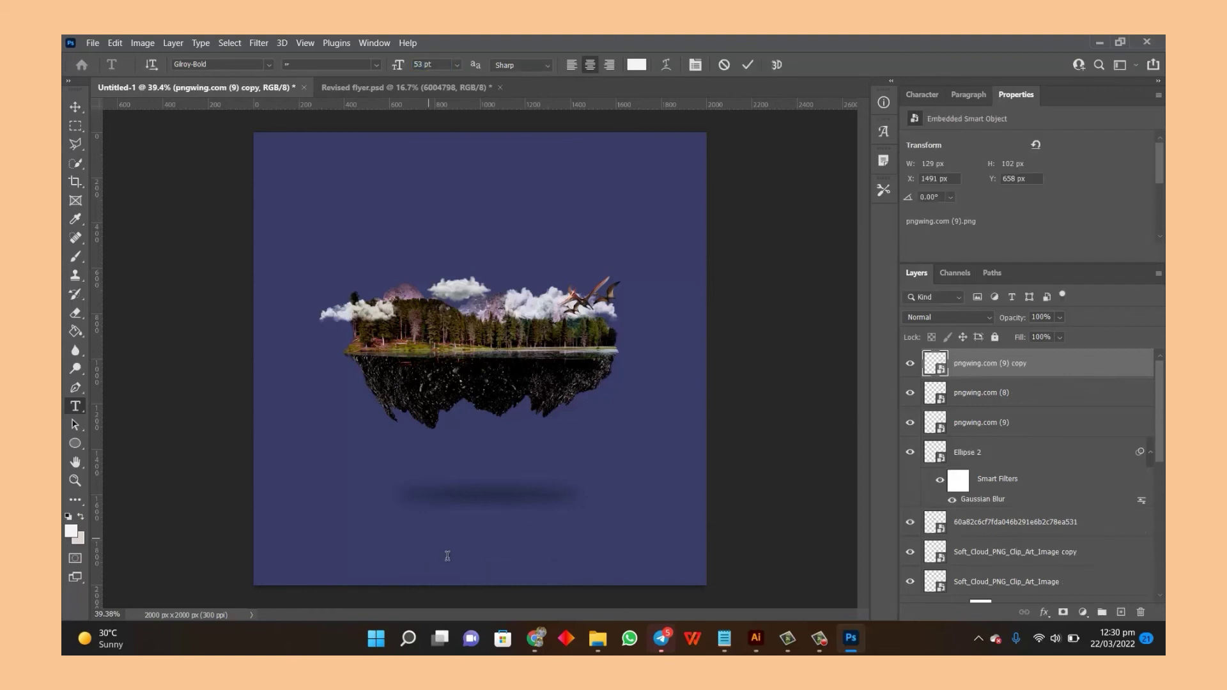
Step: Type 'creyetive' below the shadow in Gilroy-Light at 10 pt
{"action": "left_click", "coordinate": [429, 538]}
{"action": "type", "text": "creyetive"}
{"action": "key", "text": "ctrl+a"}
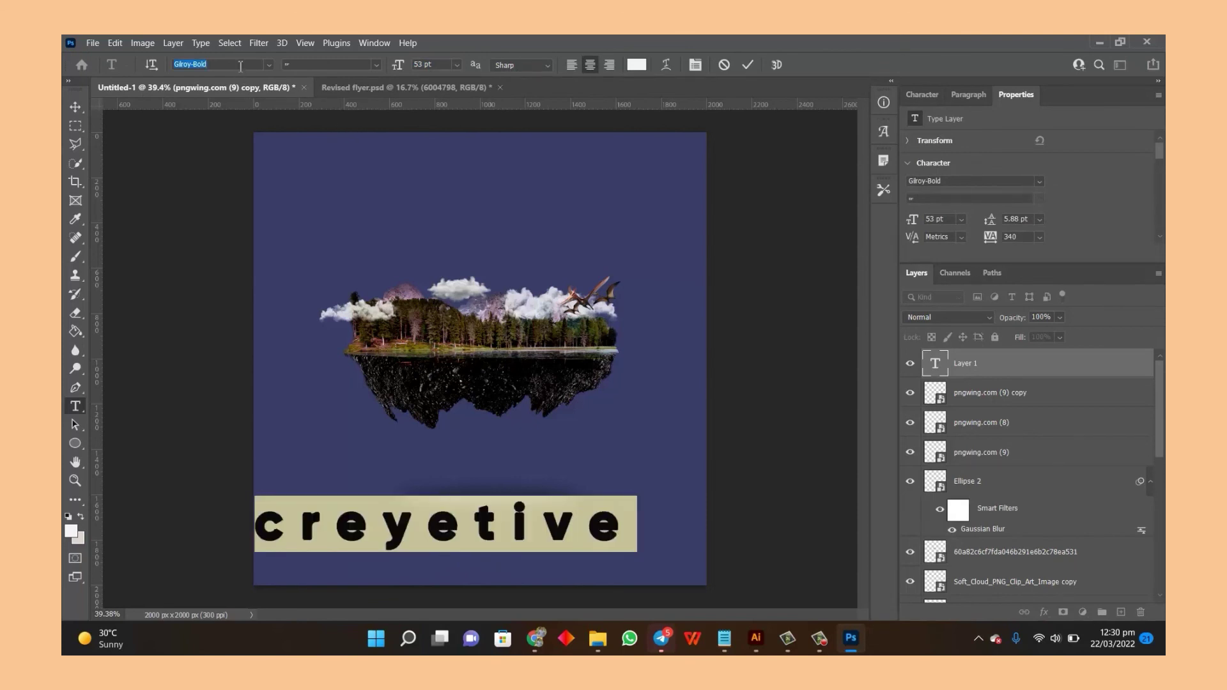
{"action": "left_click", "coordinate": [241, 65]}
{"action": "left_click", "coordinate": [259, 155]}
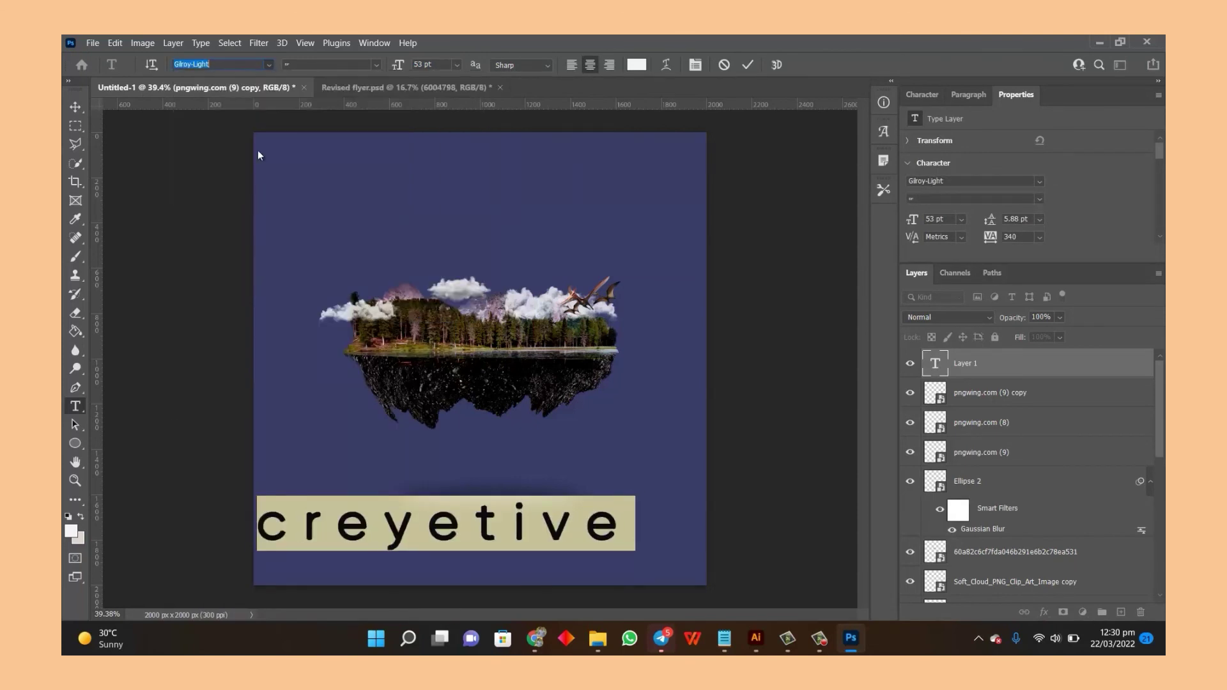
{"action": "key", "text": "Return"}
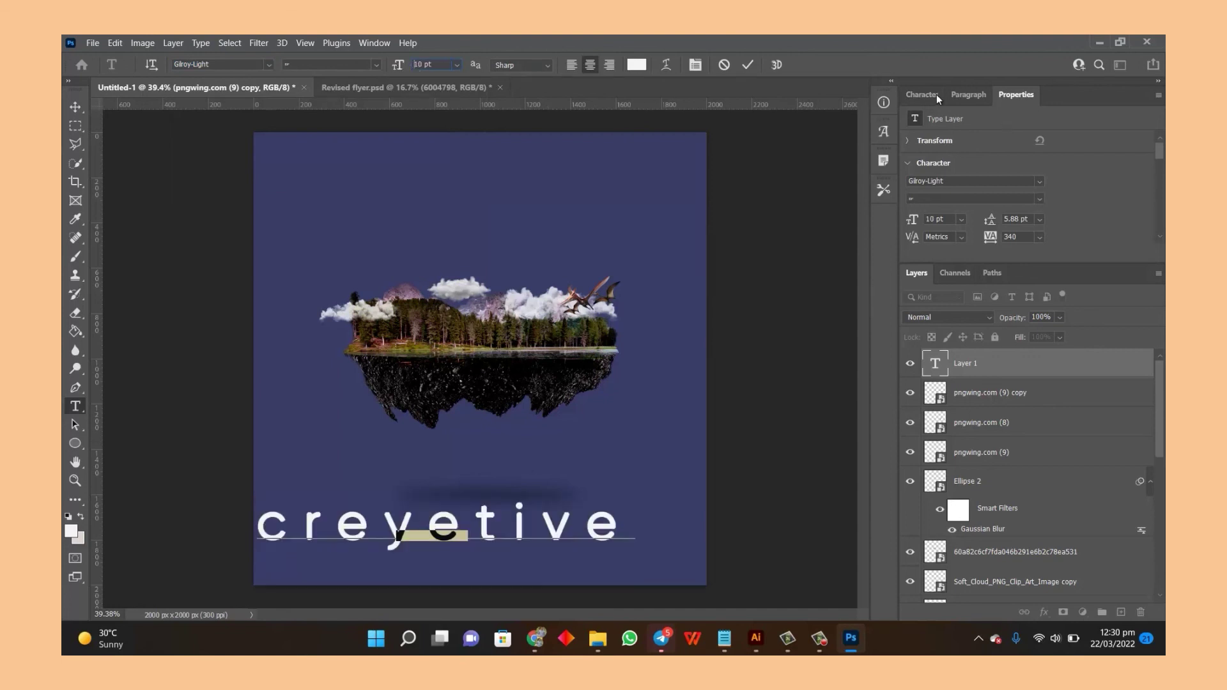
{"action": "left_click", "coordinate": [933, 94]}
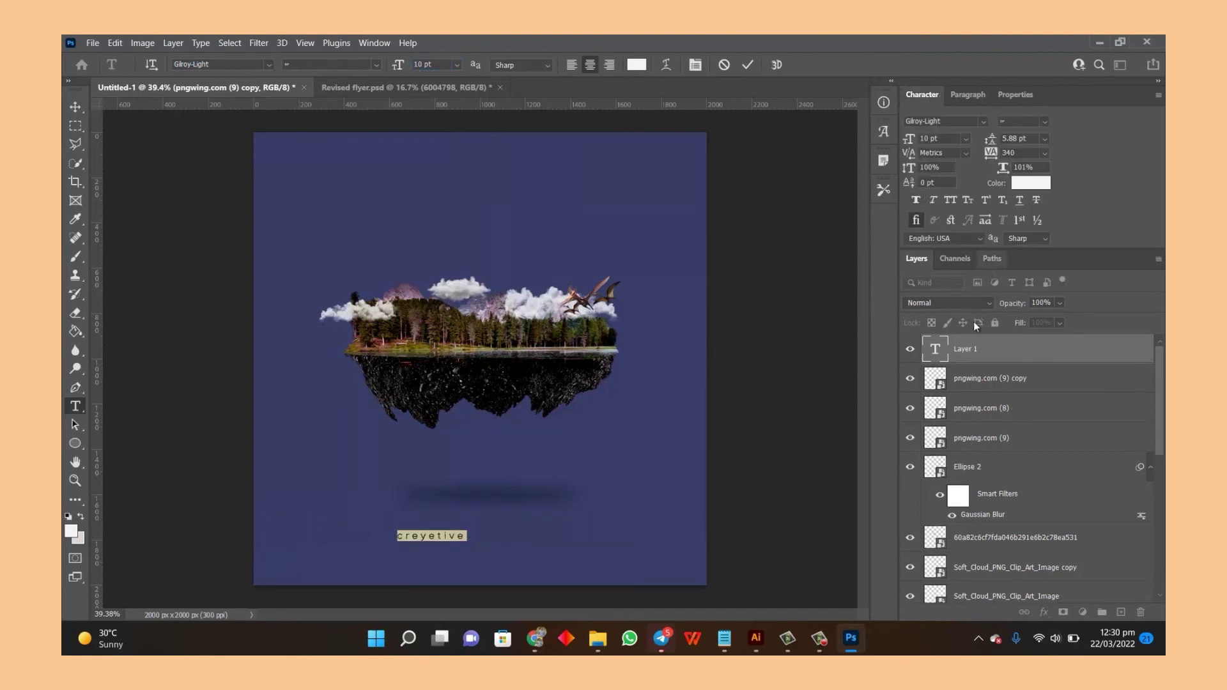
{"action": "left_click", "coordinate": [676, 429]}
Step: Centre the creyetive caption horizontally on the canvas
{"action": "left_click", "coordinate": [77, 105]}
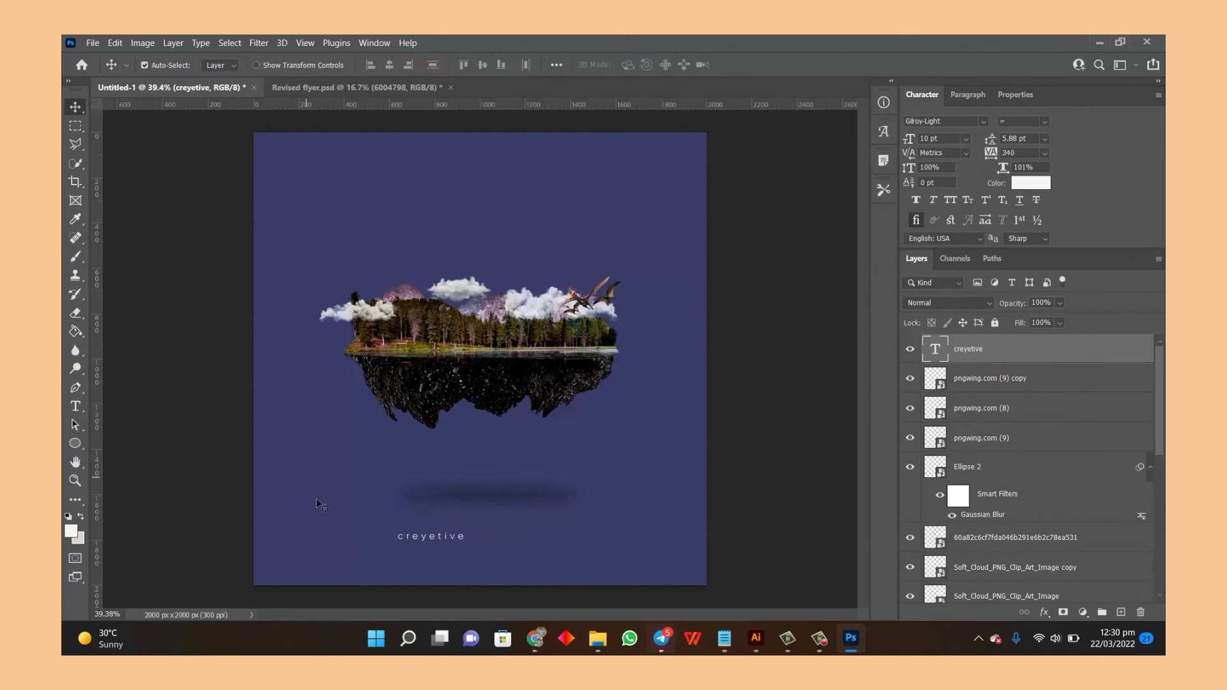
{"action": "key", "text": "ctrl+a"}
{"action": "key", "text": "ctrl+d"}
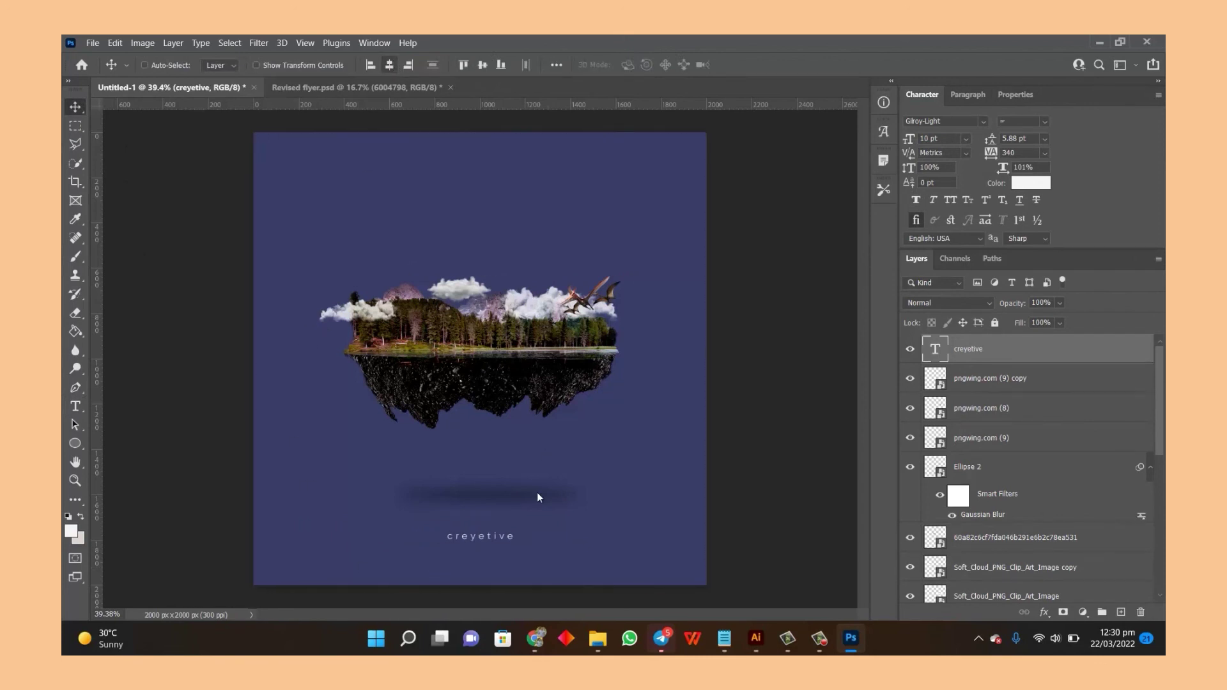
{"action": "scroll", "coordinate": [511, 533], "scroll_direction": "up", "scroll_amount": 3}
{"action": "scroll", "coordinate": [509, 331], "scroll_direction": "down", "scroll_amount": 3}
Step: Resample Color Fill 1 with the eyedropper, trying black before settling on dark charcoal grey
{"action": "left_click_drag", "start_coordinate": [510, 397], "coordinate": [507, 459]}
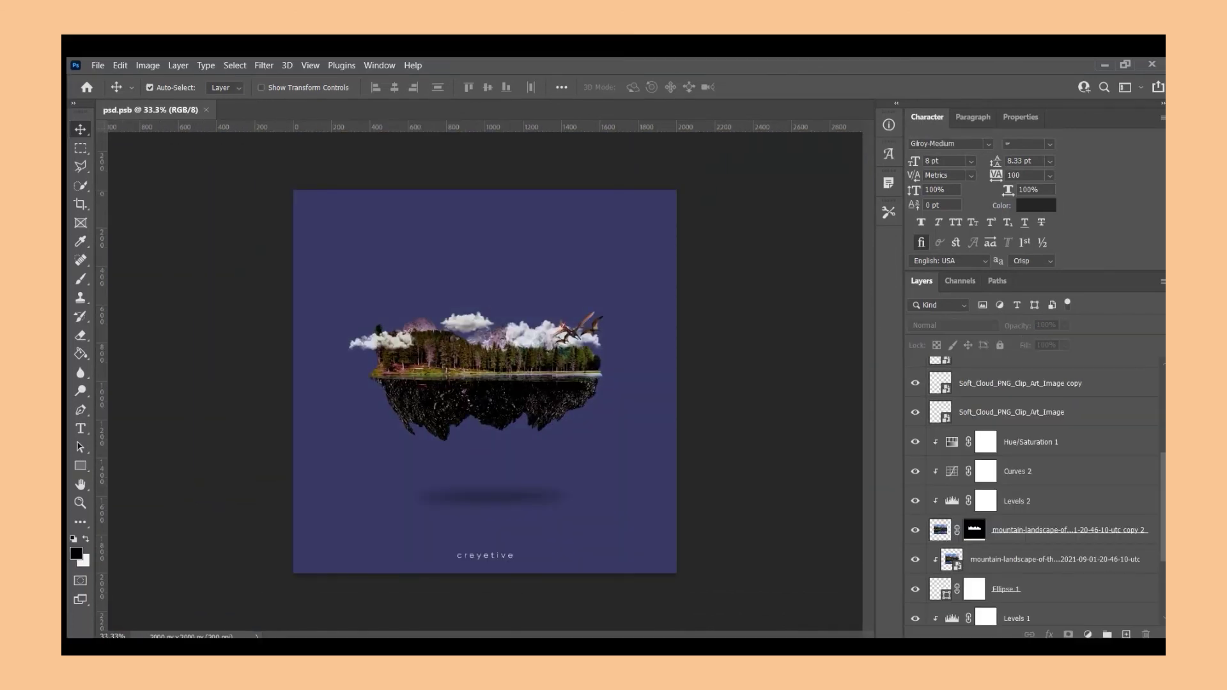
{"action": "left_click", "coordinate": [613, 464]}
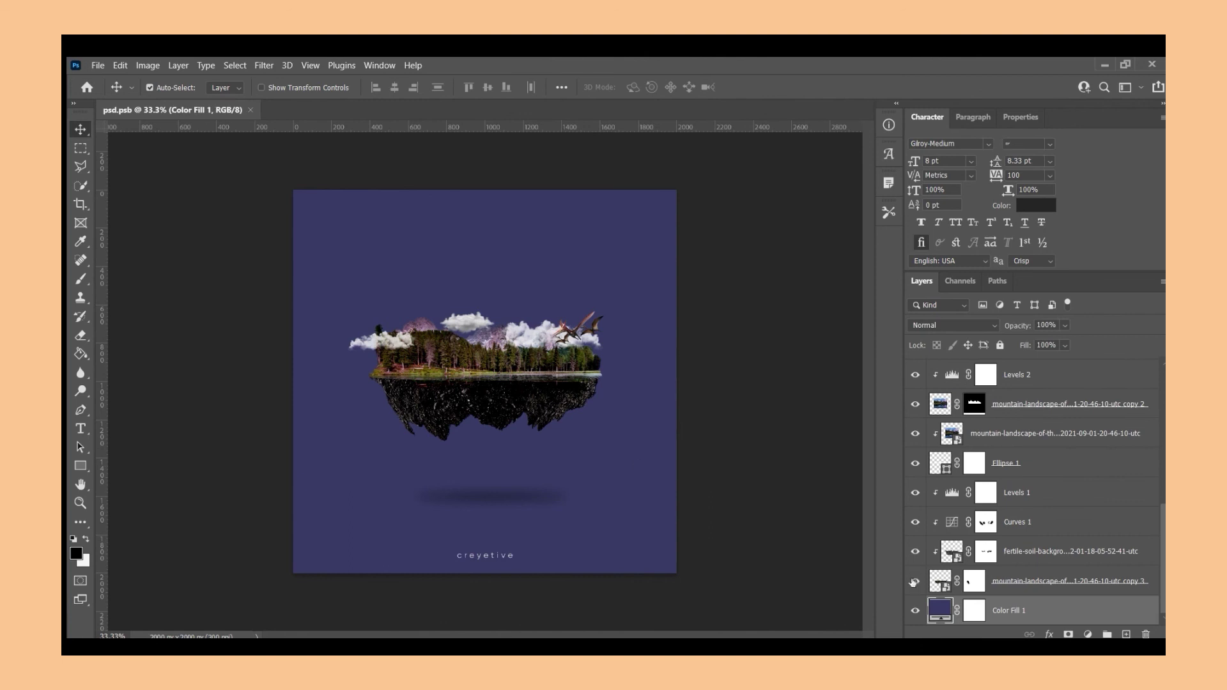
{"action": "double_click", "coordinate": [934, 608]}
{"action": "left_click", "coordinate": [769, 467]}
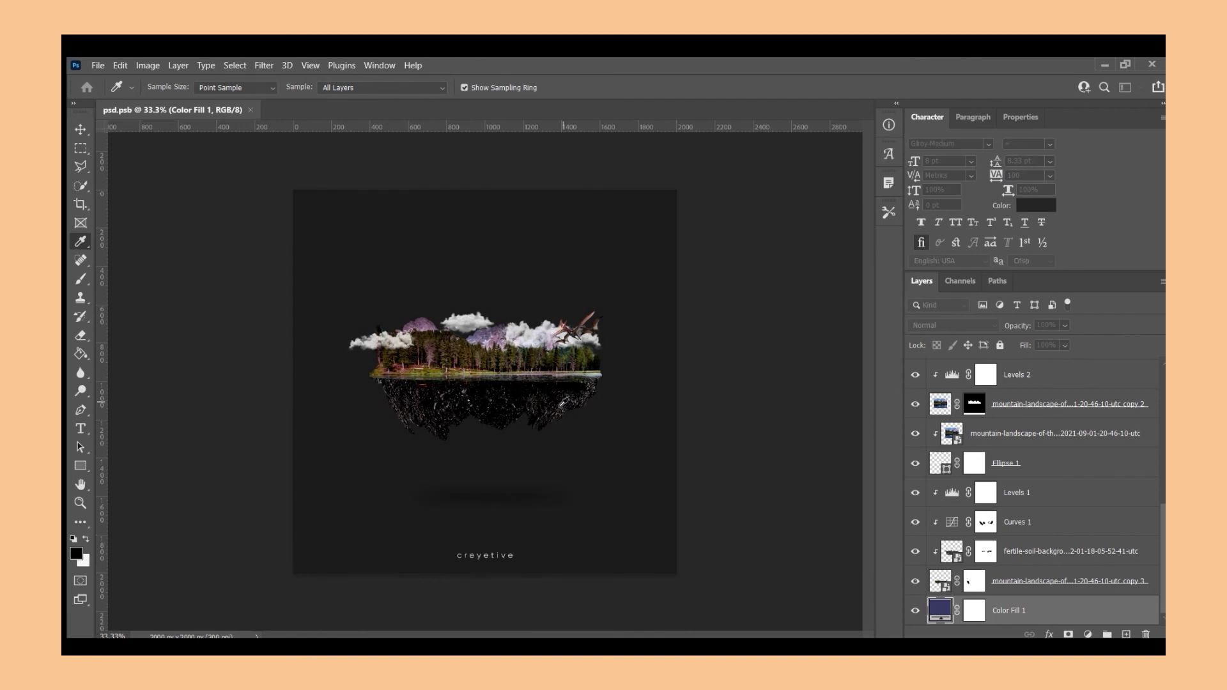
{"action": "left_click", "coordinate": [560, 407]}
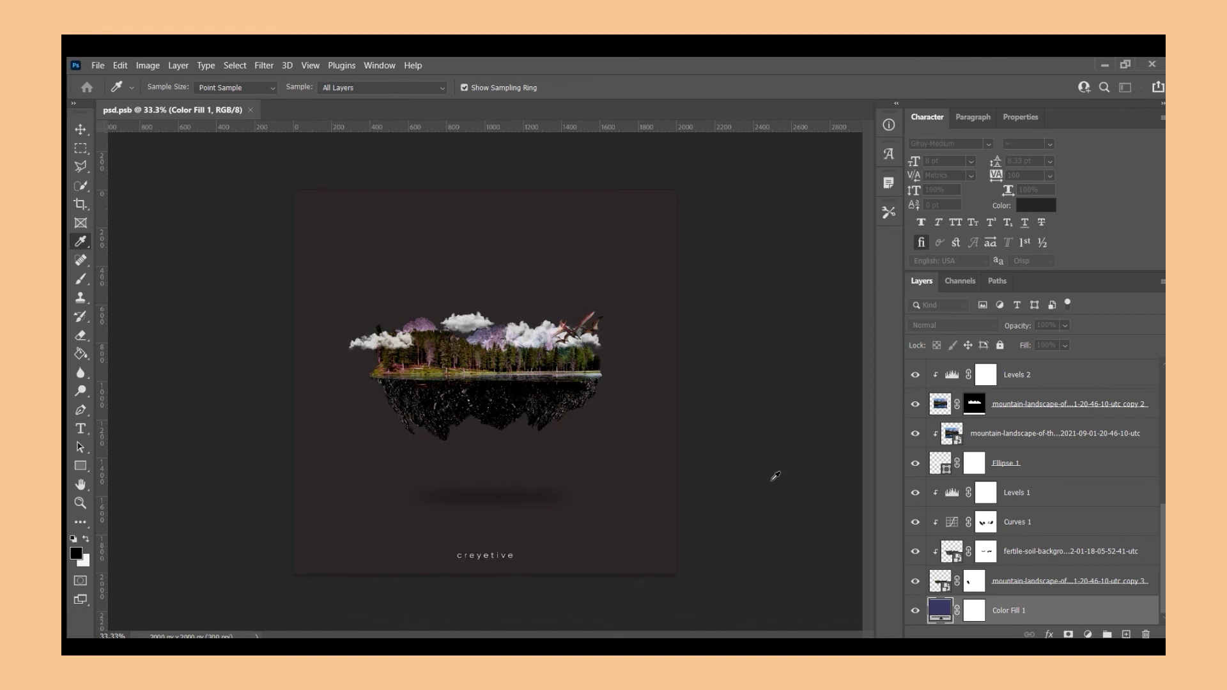
{"action": "left_click", "coordinate": [766, 461]}
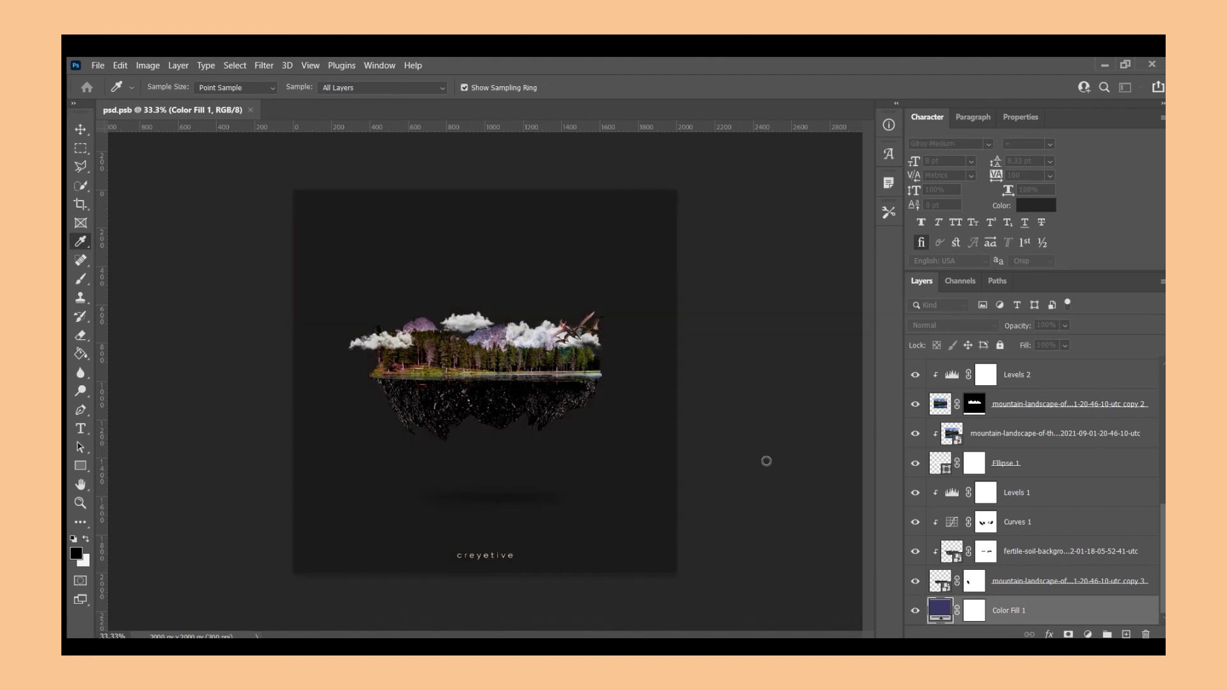